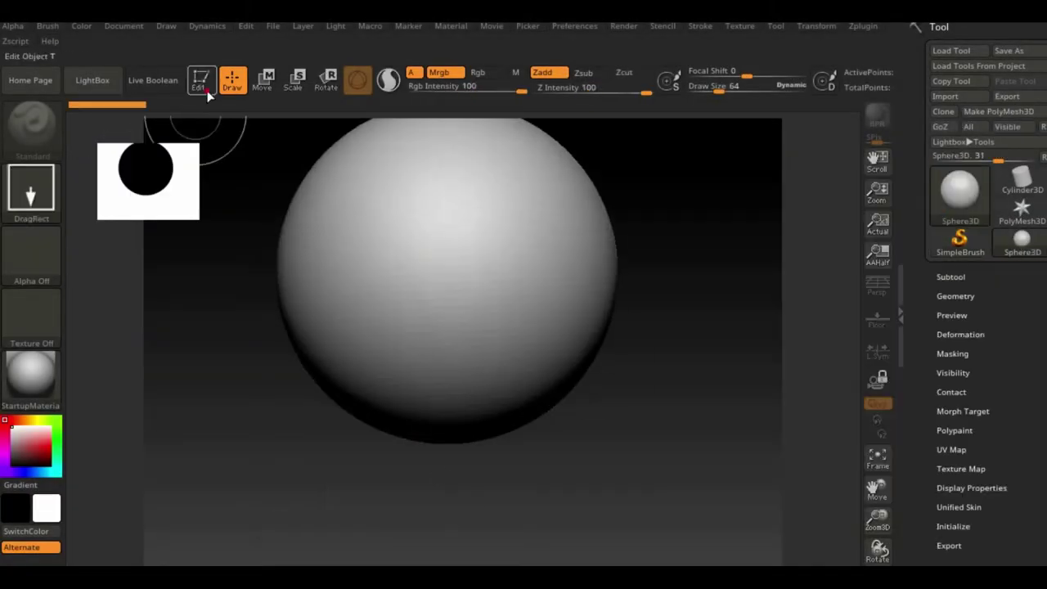
Step: DynaMesh the sphere and load the boar-mask drawing from the video 30 folder as an image plane
left_click(201, 80)
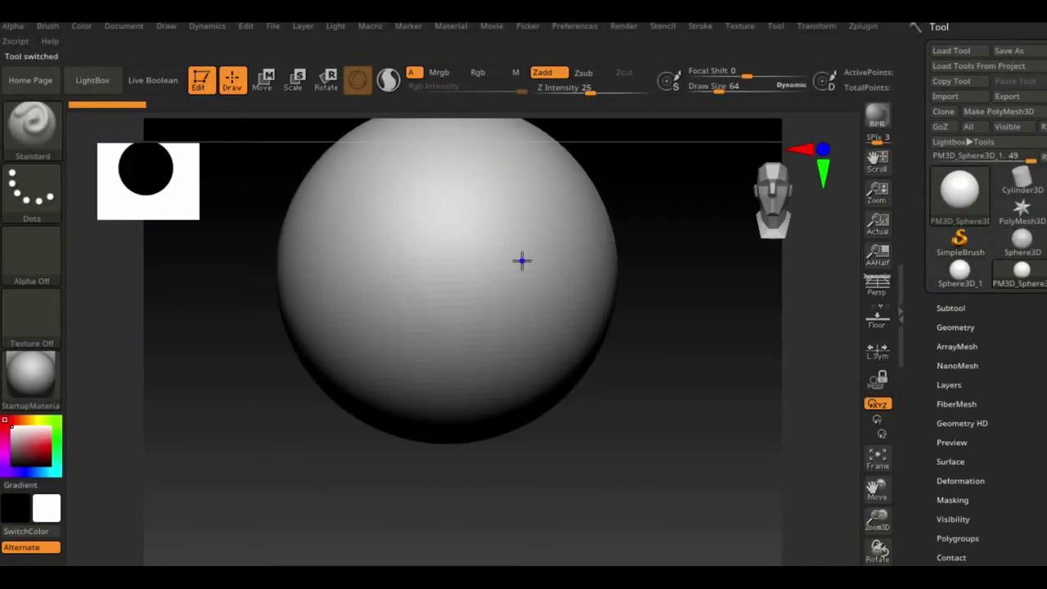
left_click(953, 203)
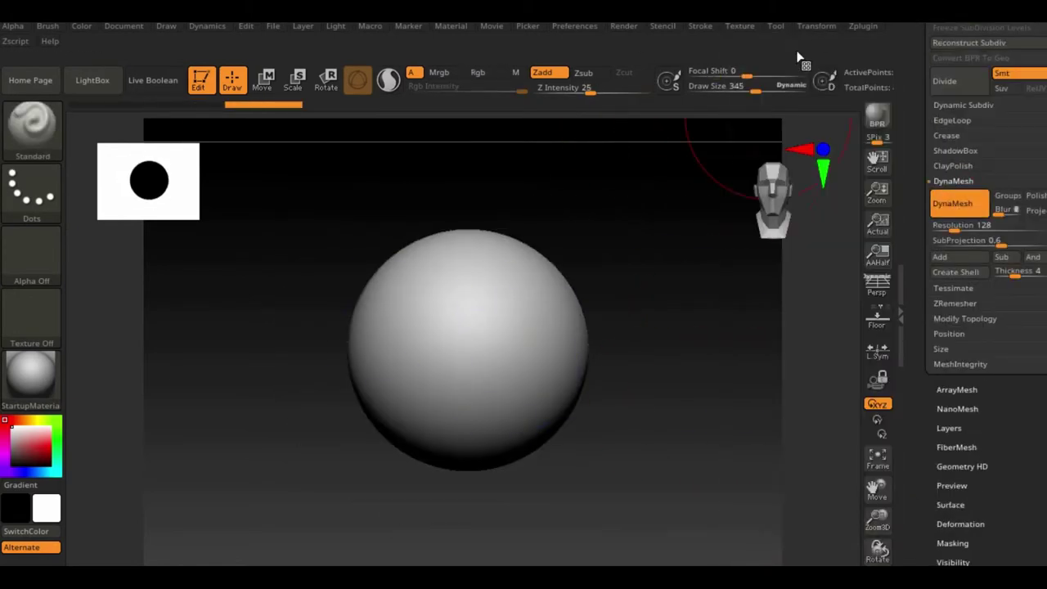
left_click(739, 26)
left_click(776, 429)
left_click(243, 330)
double_click(510, 322)
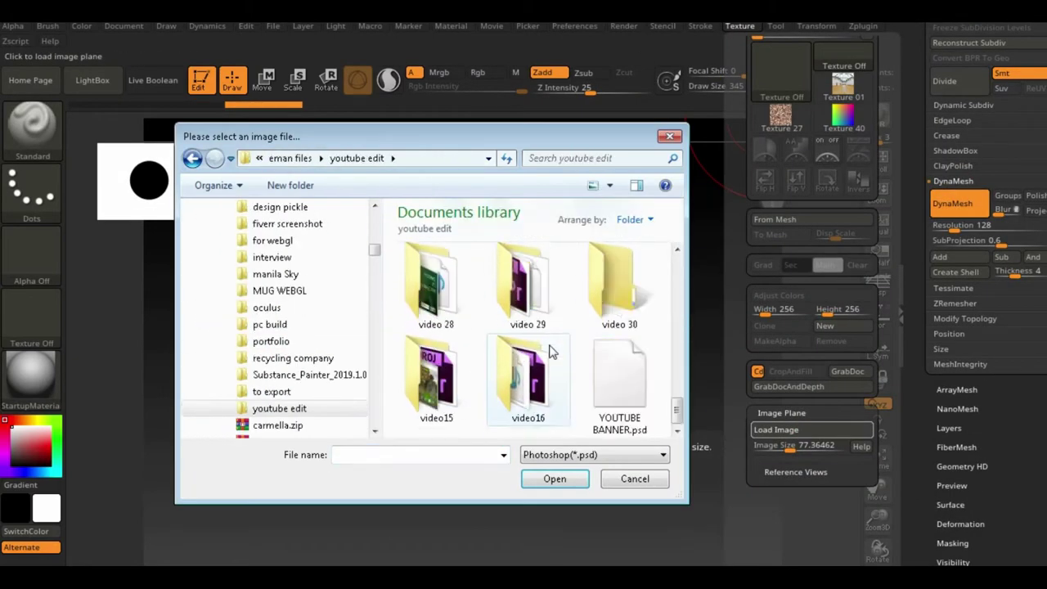
double_click(620, 286)
double_click(510, 285)
Step: Stretch the sphere upward into a tall egg shape with the Move brush
left_click(24, 131)
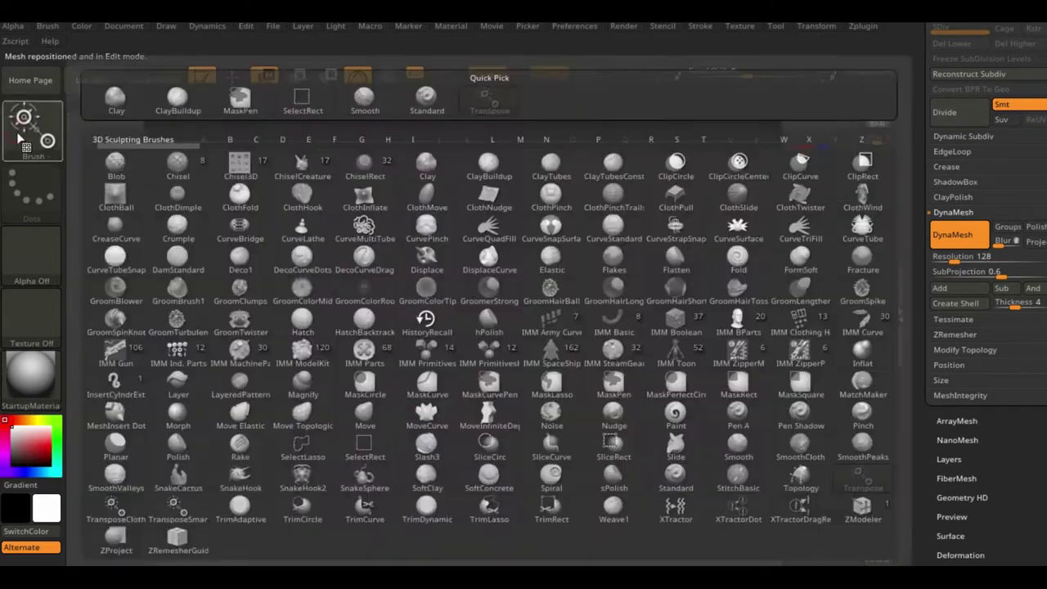
left_click(365, 414)
mouse_move(685, 409)
left_mouse_down()
mouse_move(731, 491)
mouse_move(643, 386)
mouse_move(756, 443)
mouse_move(724, 463)
mouse_move(701, 409)
mouse_move(855, 352)
mouse_move(818, 374)
left_mouse_up()
Step: Set the brush size to 203 and rough out the snout, checking it from the side
left_click_drag(876, 490, 935, 479)
left_click_drag(818, 409, 829, 435)
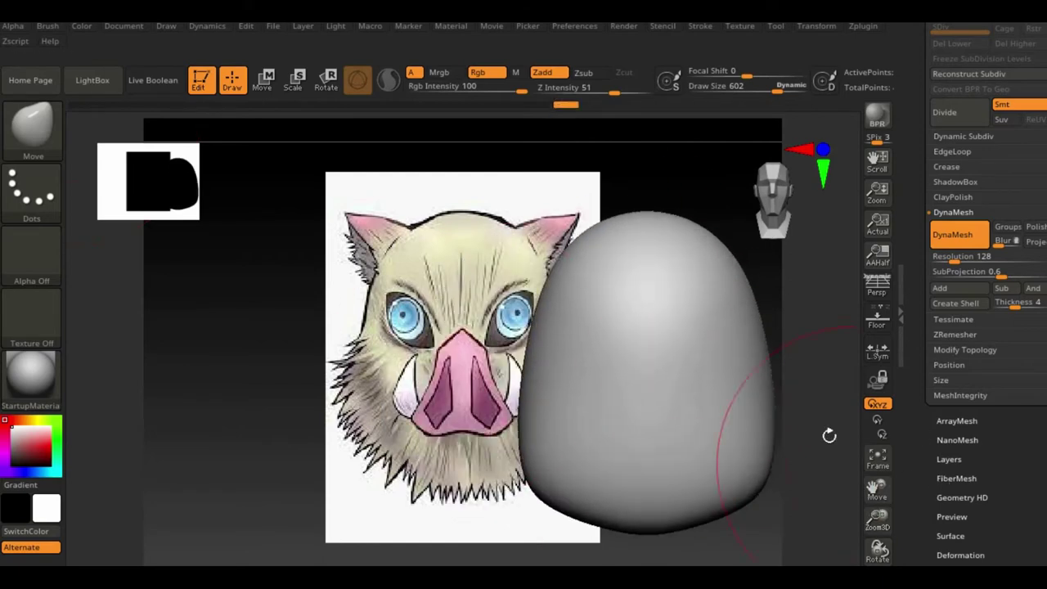
key("space")
left_click(646, 391)
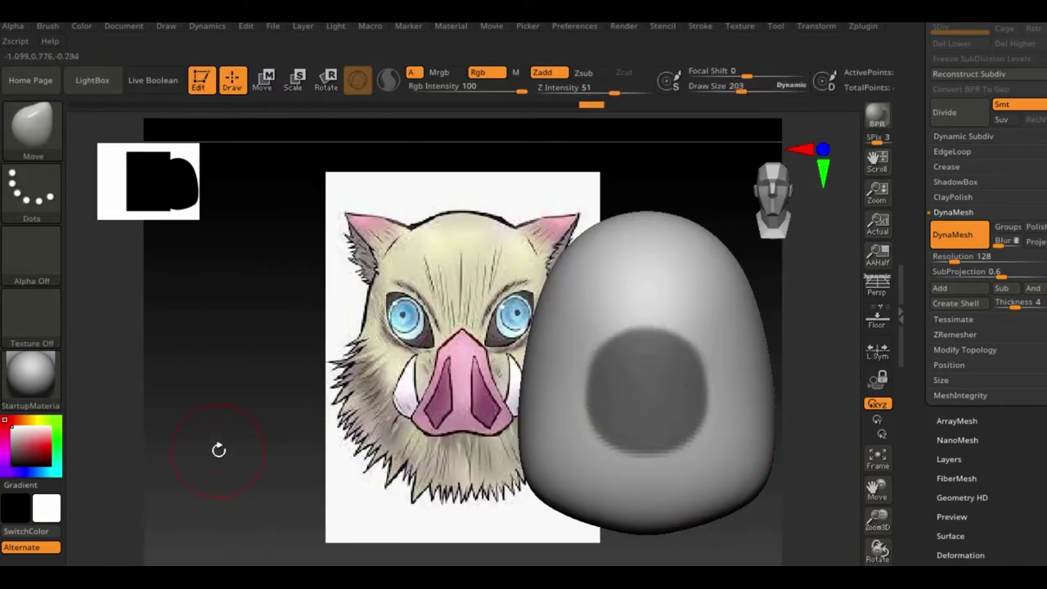
key("w")
left_click_drag(219, 449, 295, 406)
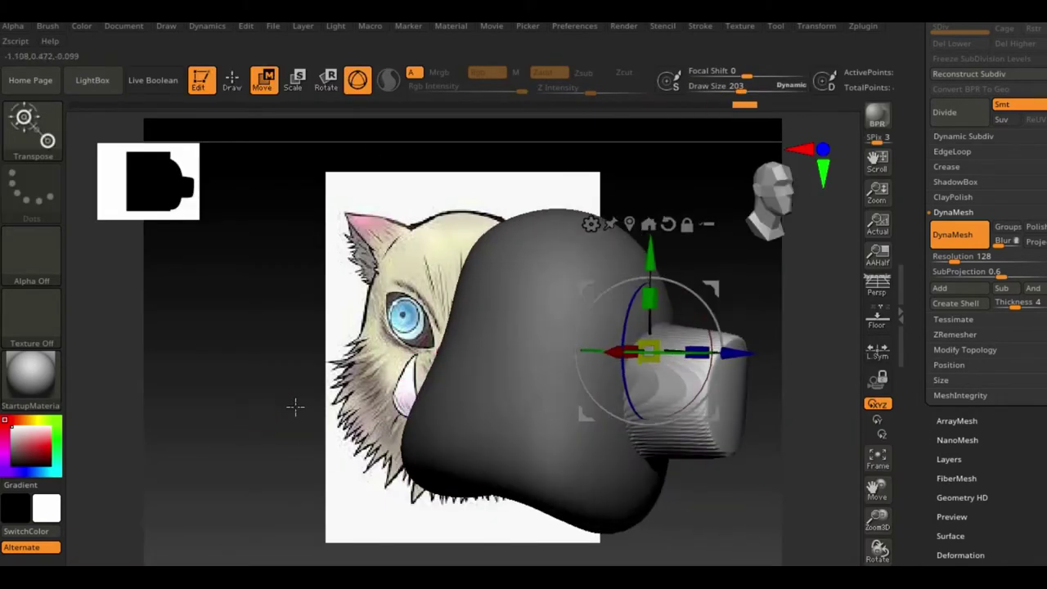
key("q")
mouse_move(636, 351)
left_mouse_down()
mouse_move(739, 374)
mouse_move(616, 375)
left_mouse_up()
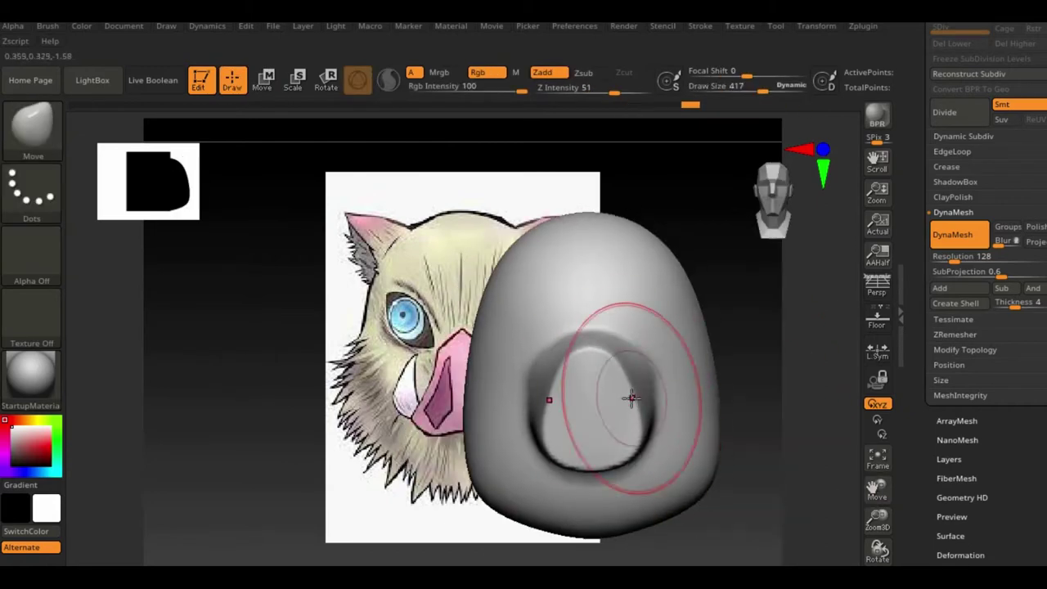
left_click_drag(619, 449, 488, 417)
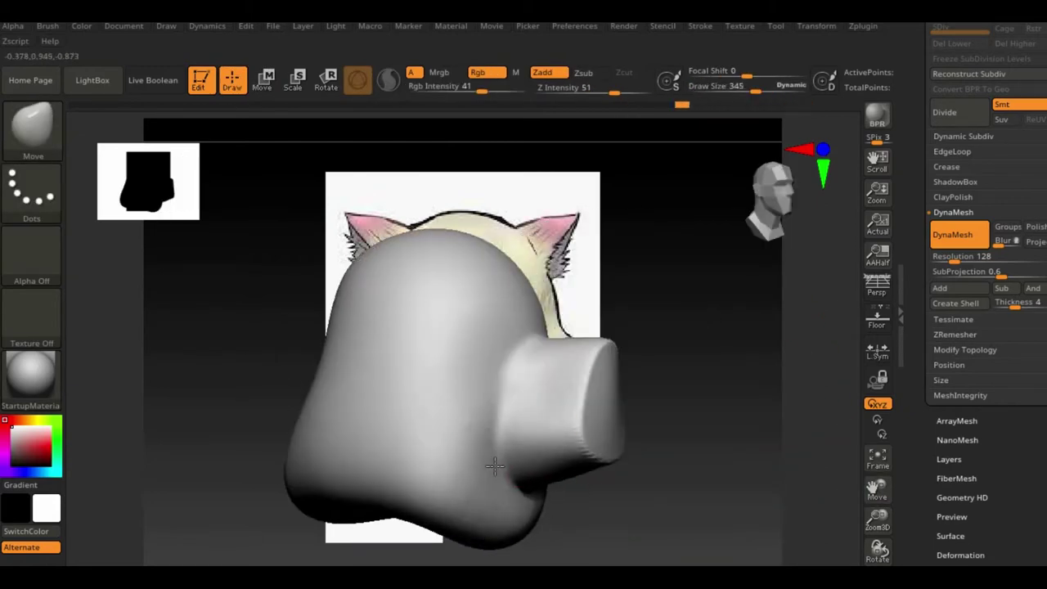
left_click_drag(476, 346, 730, 399)
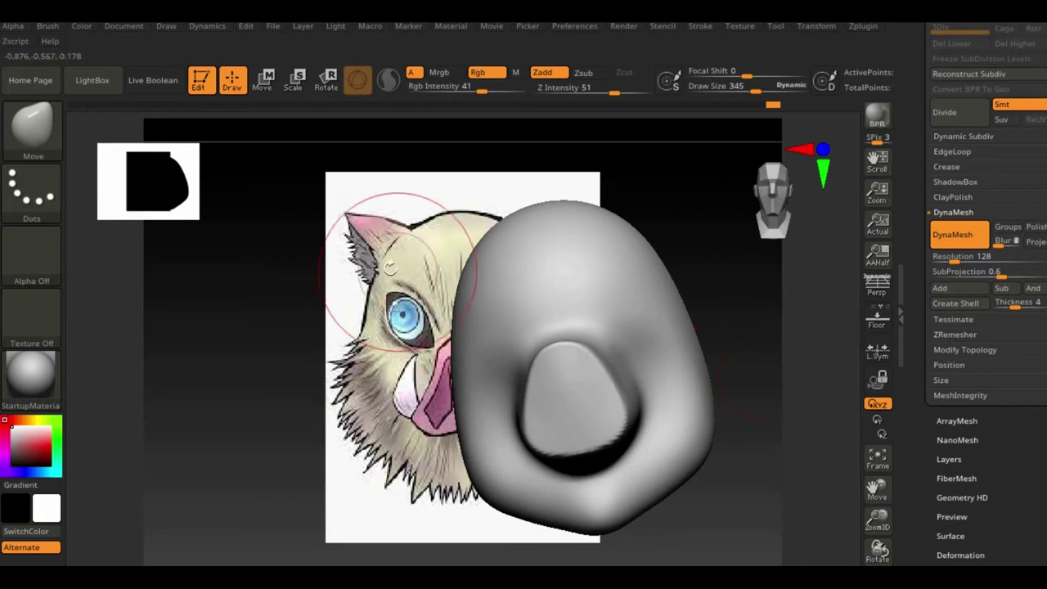
Step: Build up clay around the eye socket with ClayBuildup and smooth the strokes
key("b")
key("c")
key("b")
left_click_drag(390, 267, 654, 274)
mouse_move(712, 412)
left_mouse_down()
mouse_move(655, 299)
mouse_move(701, 280)
mouse_move(685, 315)
left_mouse_up()
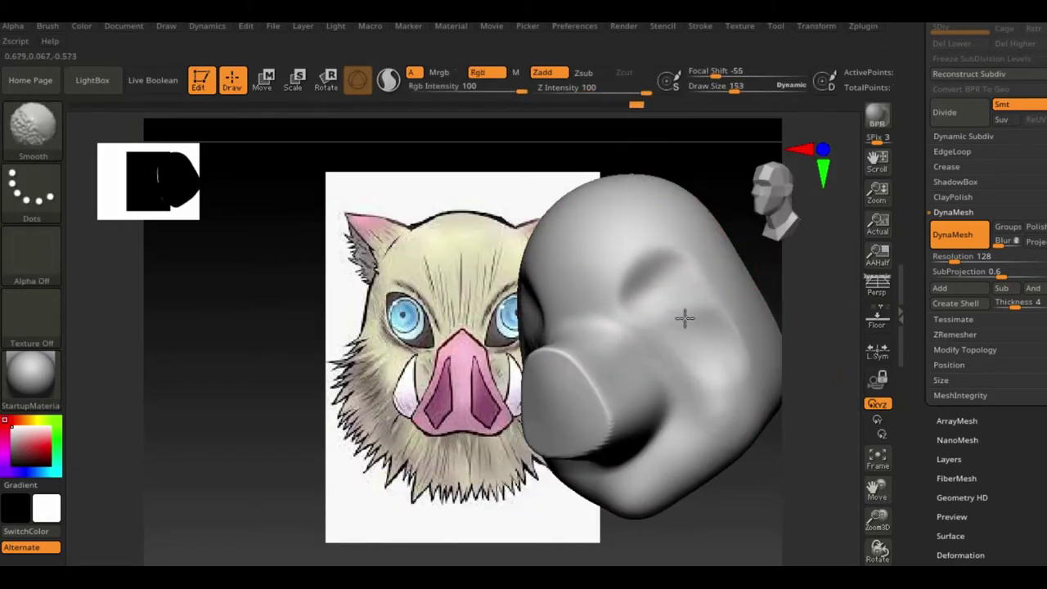
left_click_drag(761, 352, 704, 360)
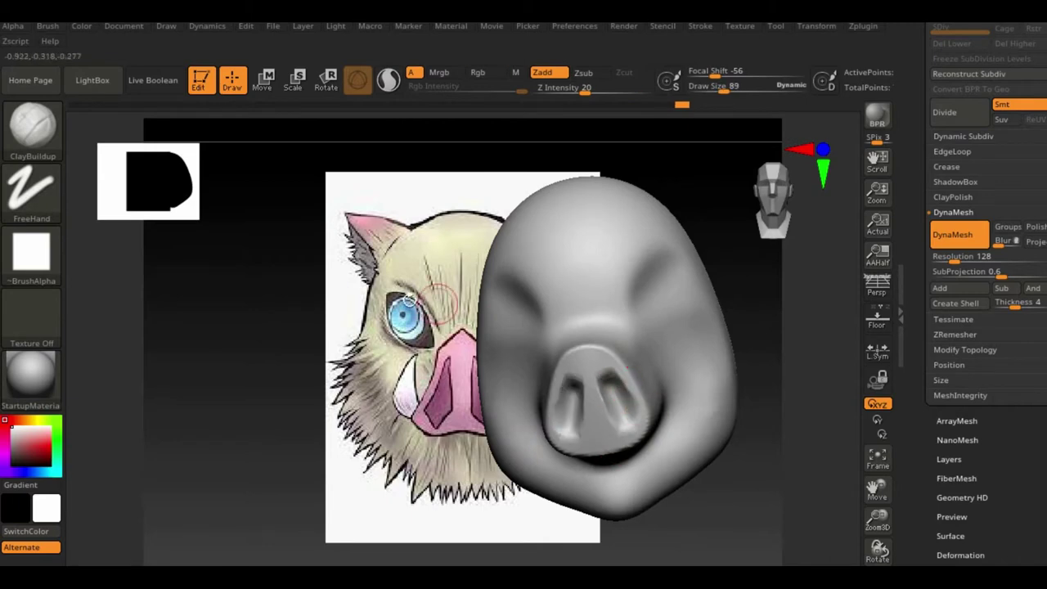
key("b")
key("m")
key("v")
left_click_drag(810, 401, 745, 447)
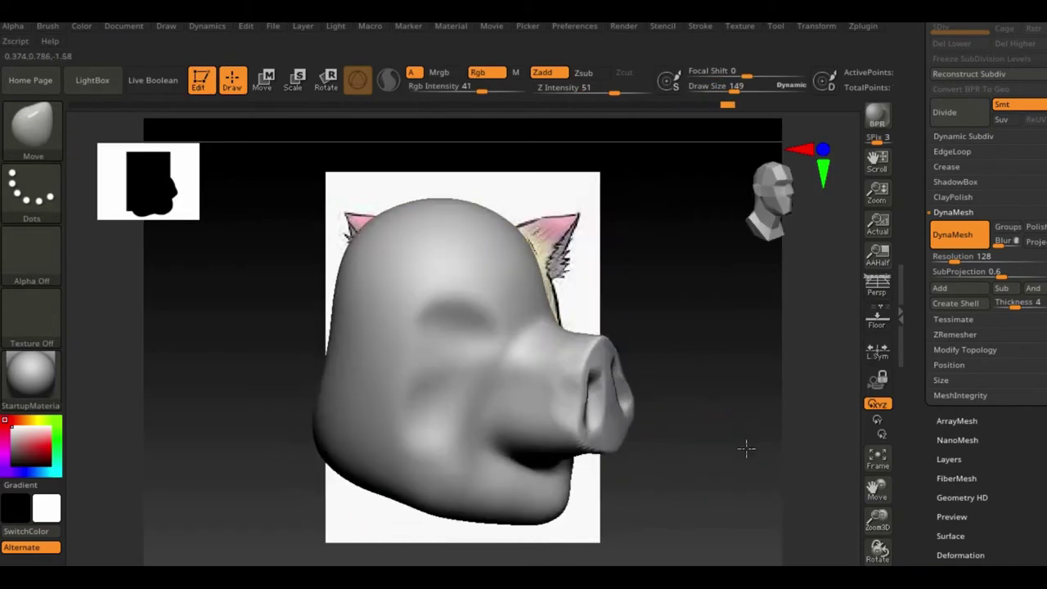
Step: Carve the mouth crease under the snout with DamStandard
key("b")
key("d")
key("s")
left_click_drag(692, 352, 627, 412)
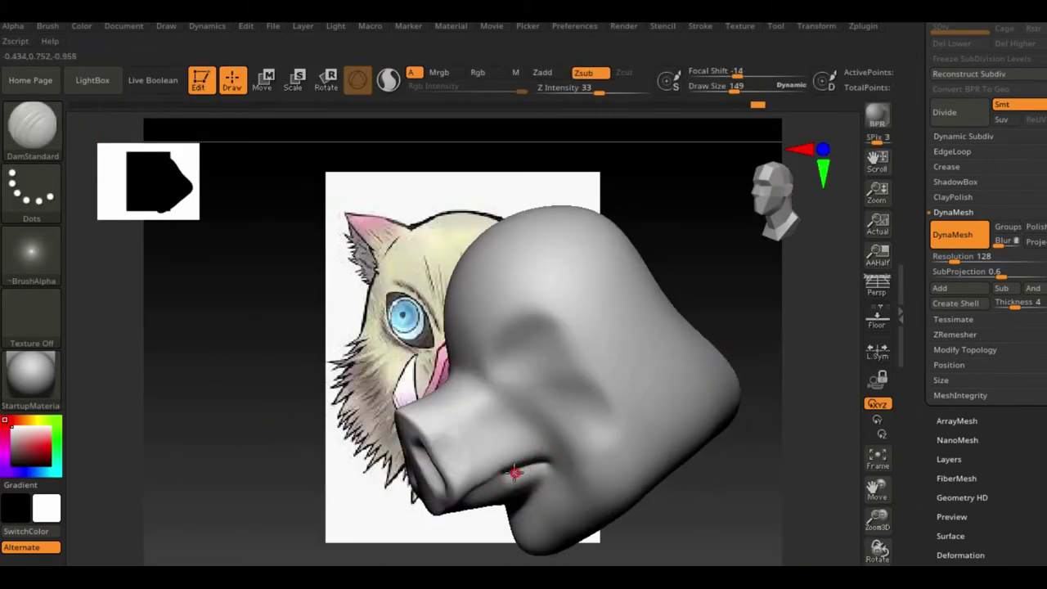
Step: Deepen the eye sockets with ClayBuildup from a three-quarter view
mouse_move(646, 474)
left_mouse_down()
mouse_move(674, 438)
mouse_move(743, 390)
left_mouse_up()
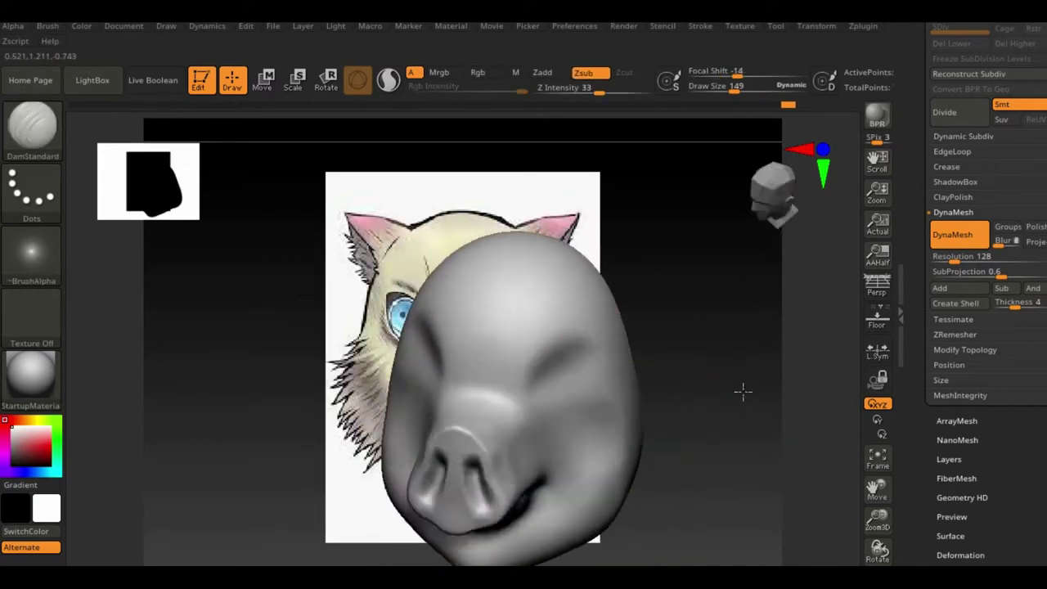
key("b")
key("c")
key("b")
mouse_move(573, 339)
left_mouse_down()
mouse_move(542, 362)
mouse_move(559, 353)
mouse_move(556, 238)
left_mouse_up()
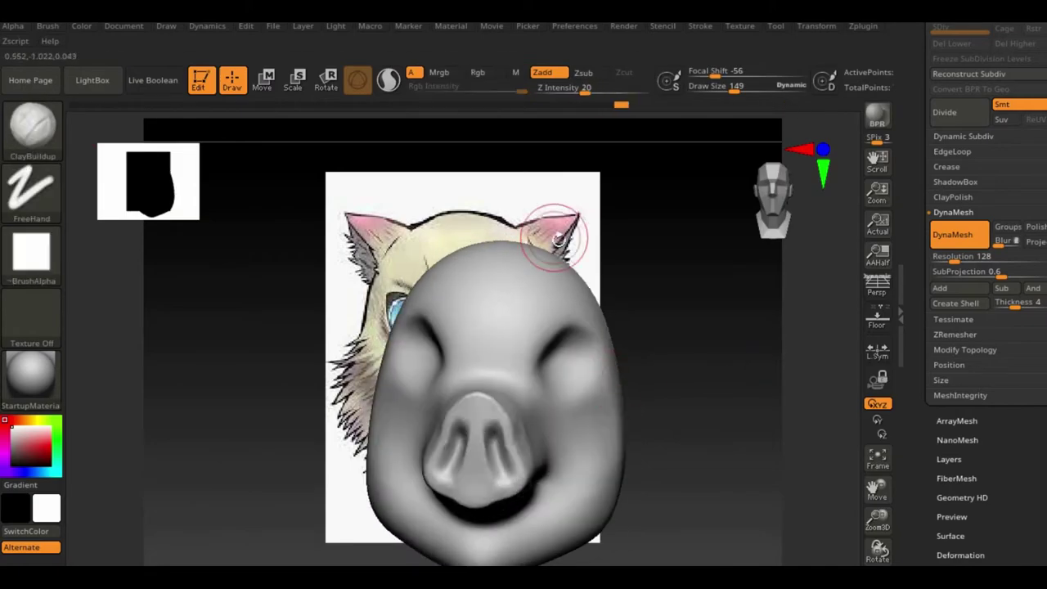
Step: Reshape the cheeks and snout with Move, then select the eye sphere subtool
key("b")
key("m")
key("v")
mouse_move(584, 427)
left_mouse_down()
mouse_move(564, 343)
mouse_move(596, 433)
left_mouse_up()
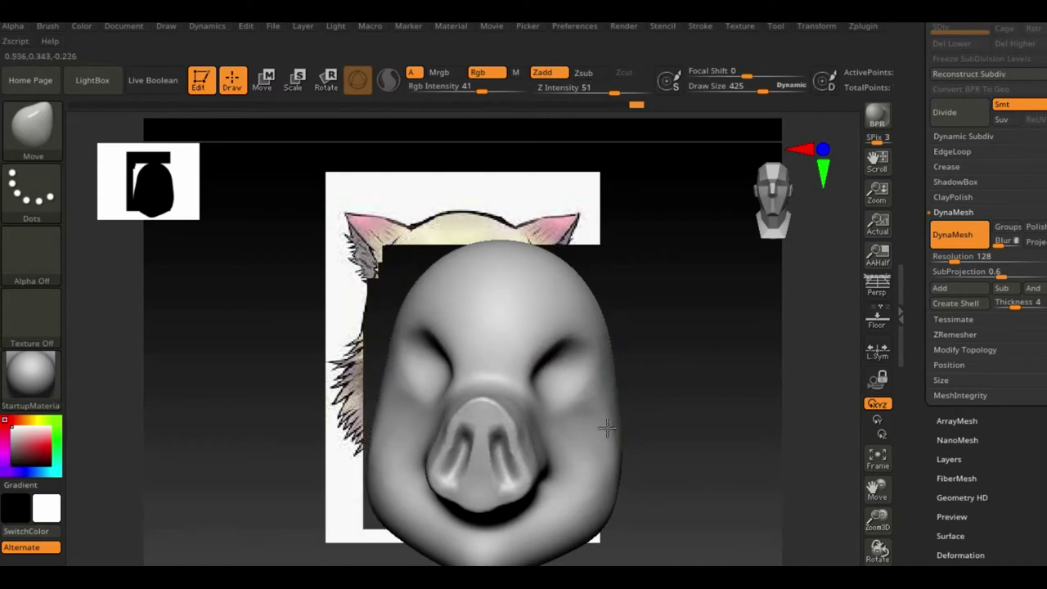
left_click_drag(704, 409, 552, 476)
left_click_drag(839, 361, 839, 362)
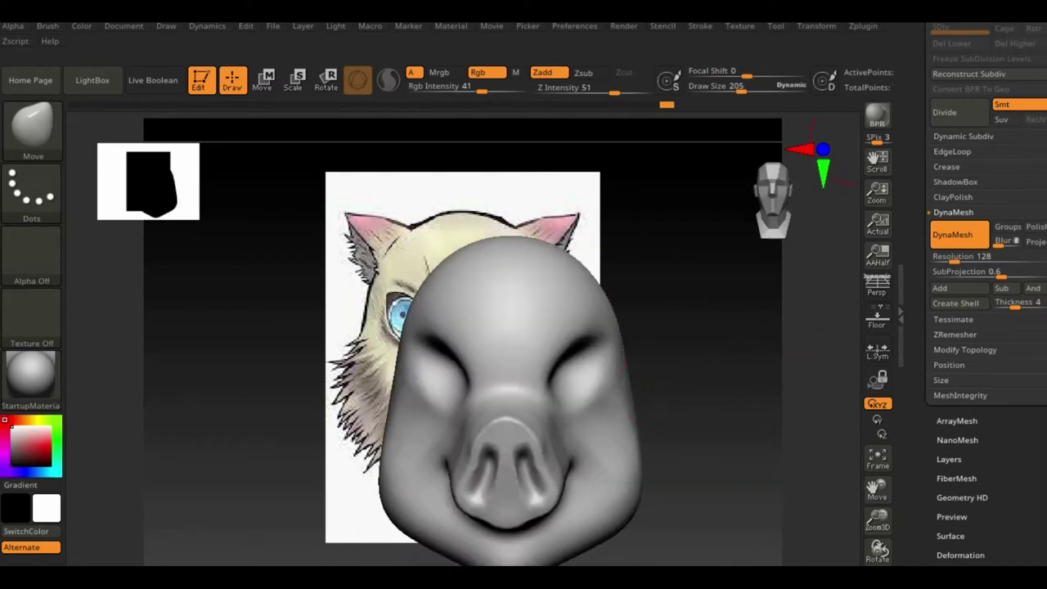
left_click(983, 404)
Step: Scale and seat the sphere eyeball inside the eye socket with the Transpose gizmo
key("w")
left_click_drag(573, 393, 720, 479)
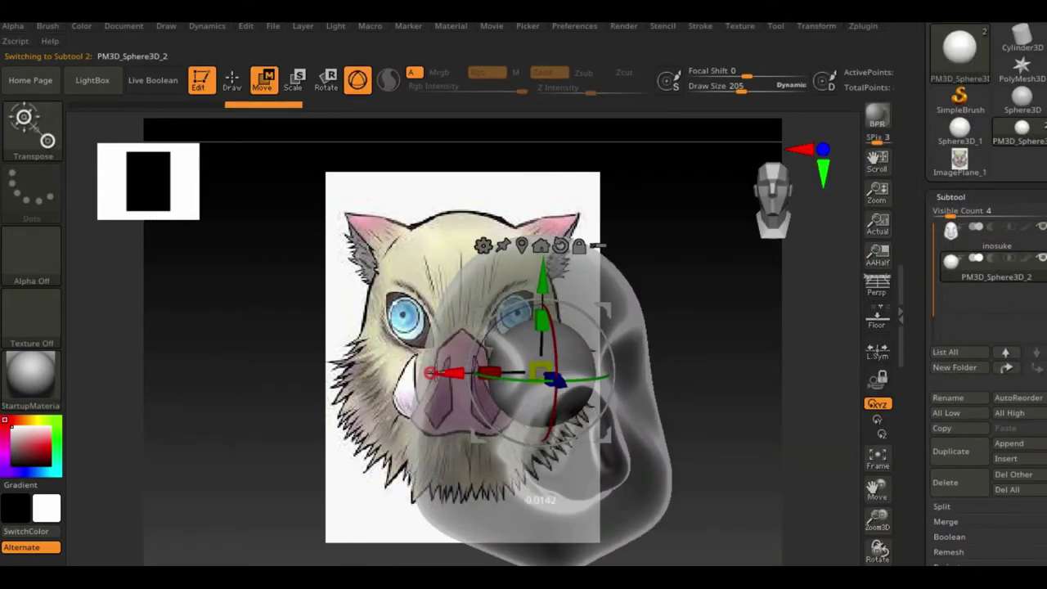
left_click_drag(533, 363, 542, 426)
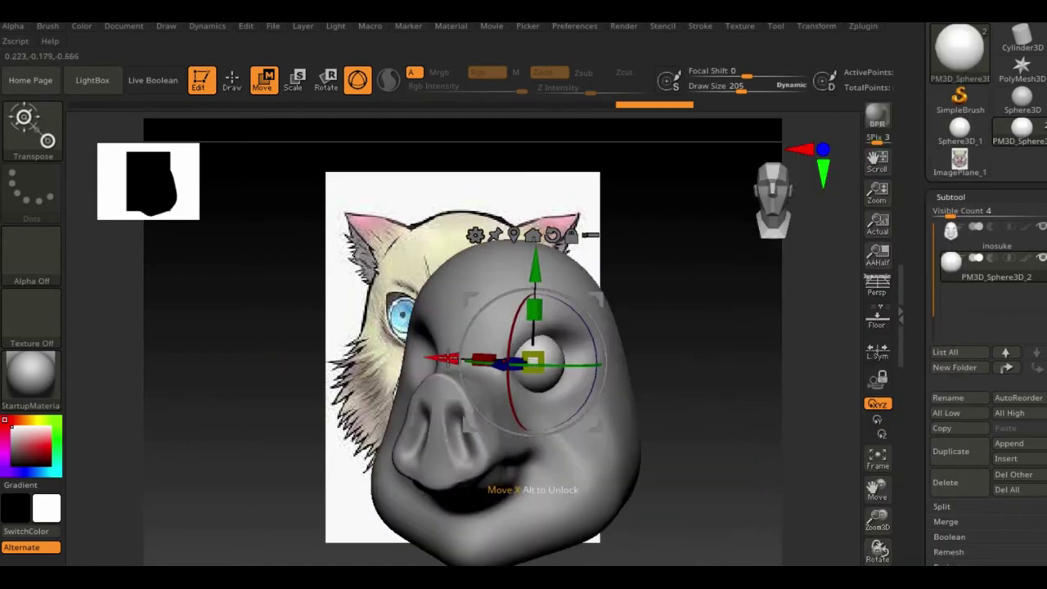
key("b")
left_click(365, 413)
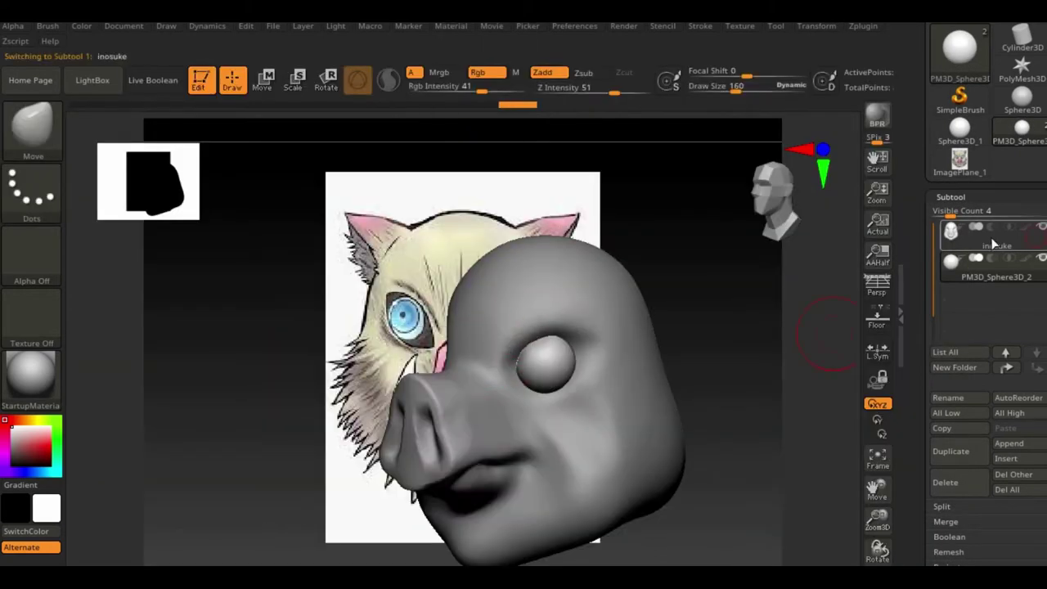
key("w")
left_click_drag(764, 415, 712, 327)
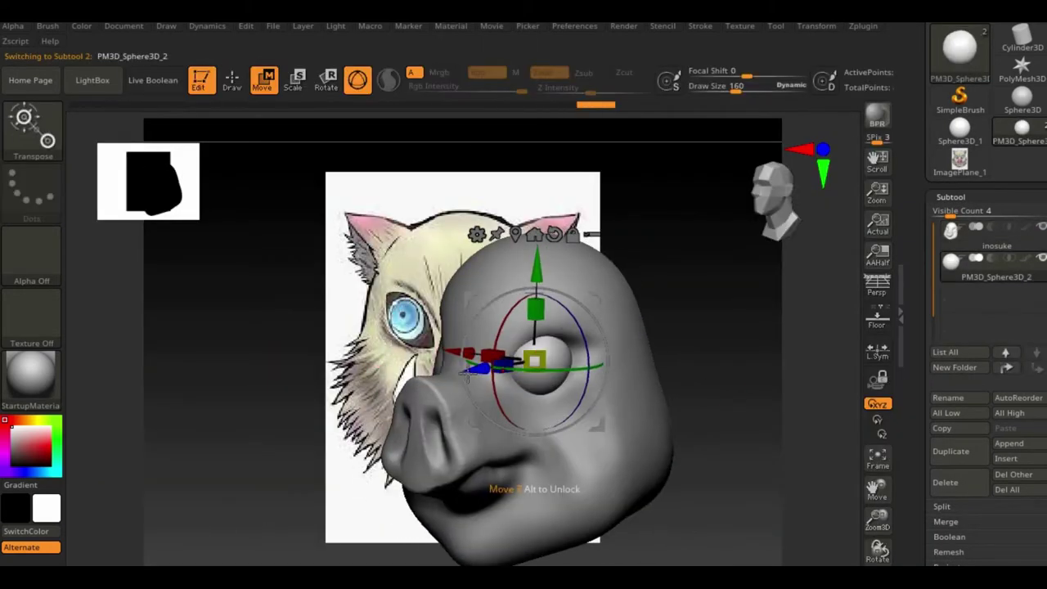
Step: Mirror the eyeball to the other socket with SubTool Master > Mirror
left_click(863, 25)
left_click(994, 352)
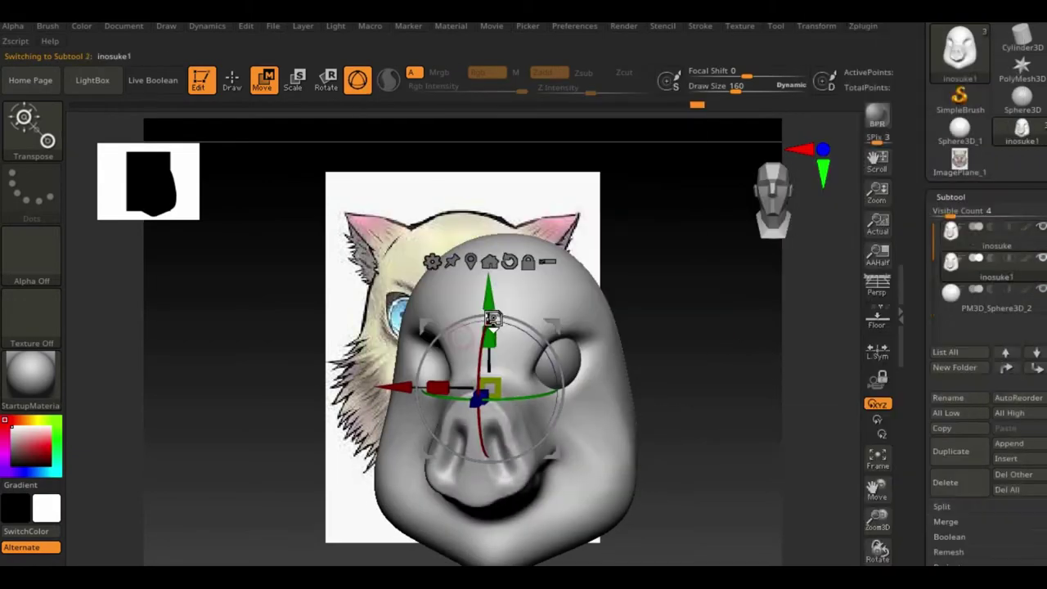
left_click(672, 327)
left_click_drag(671, 326, 666, 402)
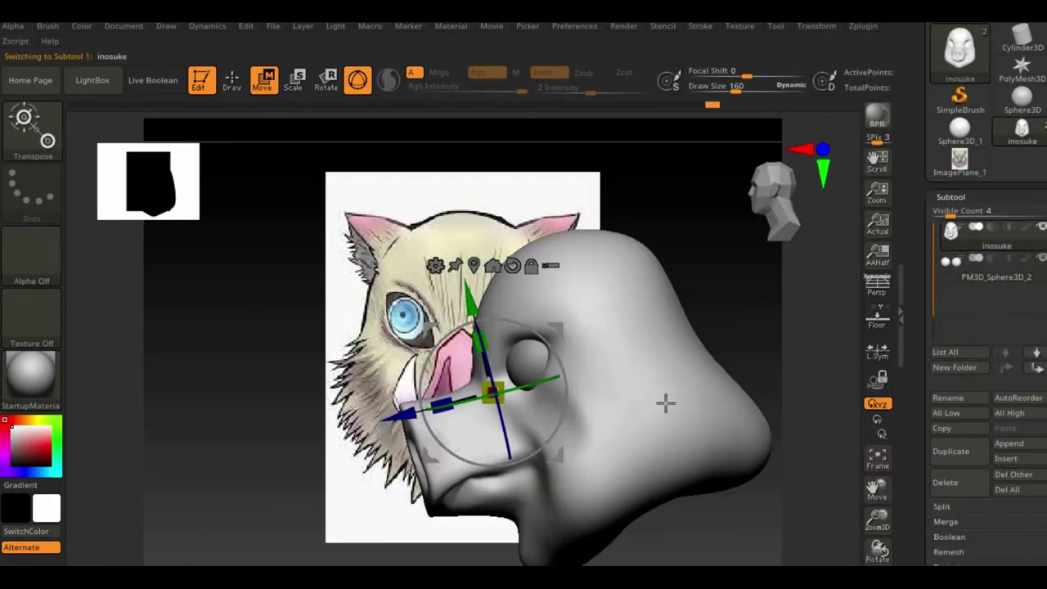
key("q")
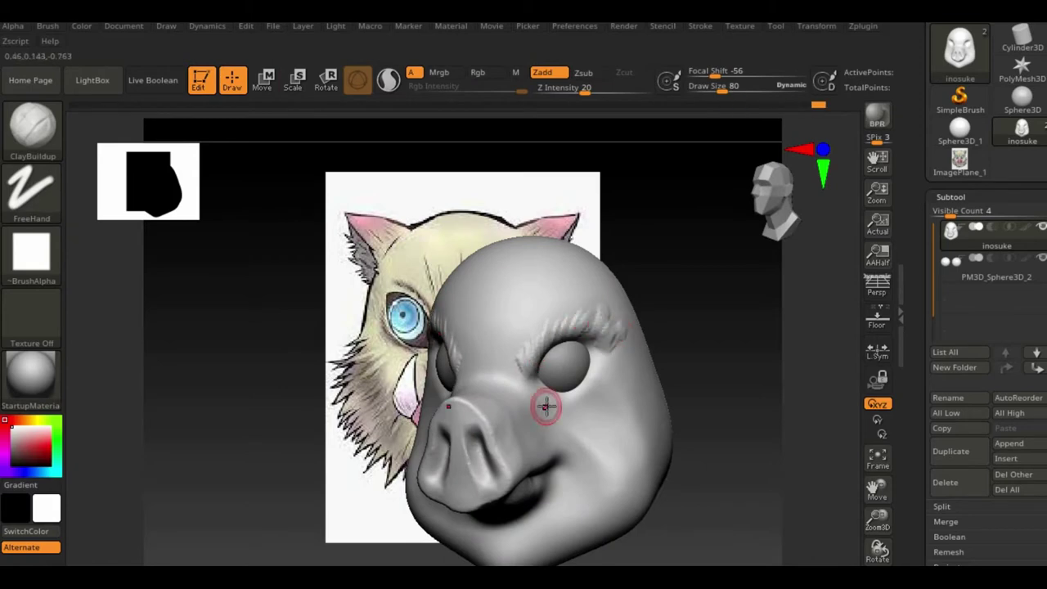
Step: Add wrinkle detail to the cheek and smooth the cheek and chin areas
mouse_move(590, 418)
left_mouse_down()
mouse_move(581, 414)
mouse_move(603, 468)
left_mouse_up()
right_click_drag(603, 468, 626, 453)
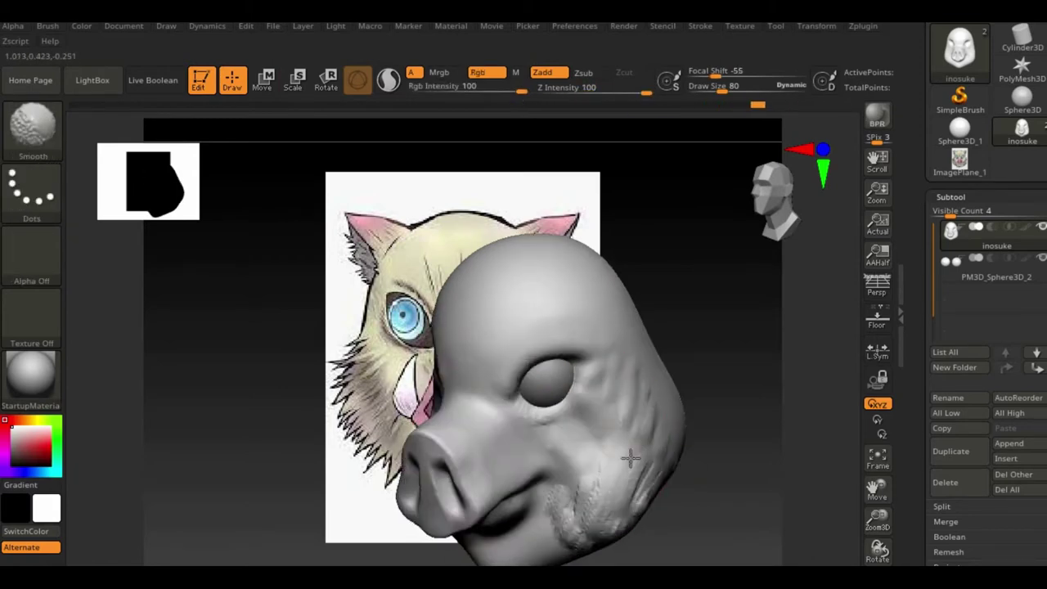
left_click_drag(548, 560, 540, 501, "shift")
mouse_move(560, 469)
right_mouse_down()
mouse_move(783, 297)
mouse_move(673, 449)
right_mouse_up()
left_click_drag(673, 449, 701, 341, "shift")
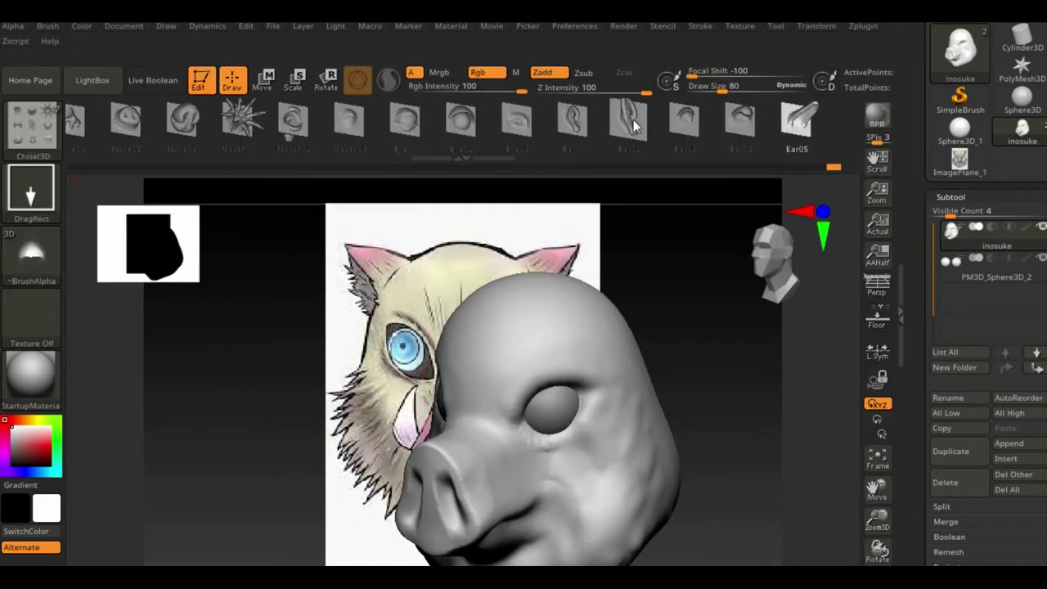
Step: Insert ears on top of the head, swapping to the rounder pig ear, then turn to profile
left_click(801, 122)
left_click_drag(610, 336, 628, 296)
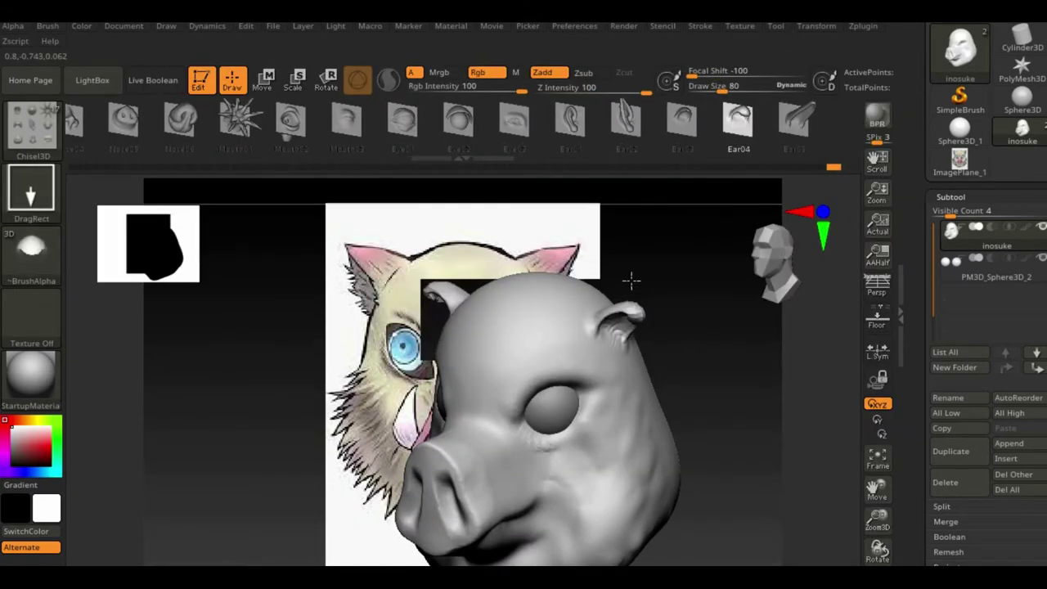
left_click(676, 123)
mouse_move(673, 245)
right_mouse_down()
mouse_move(725, 367)
mouse_move(628, 282)
right_mouse_up()
mouse_move(664, 248)
right_mouse_down()
mouse_move(626, 346)
mouse_move(658, 212)
mouse_move(459, 392)
right_mouse_up()
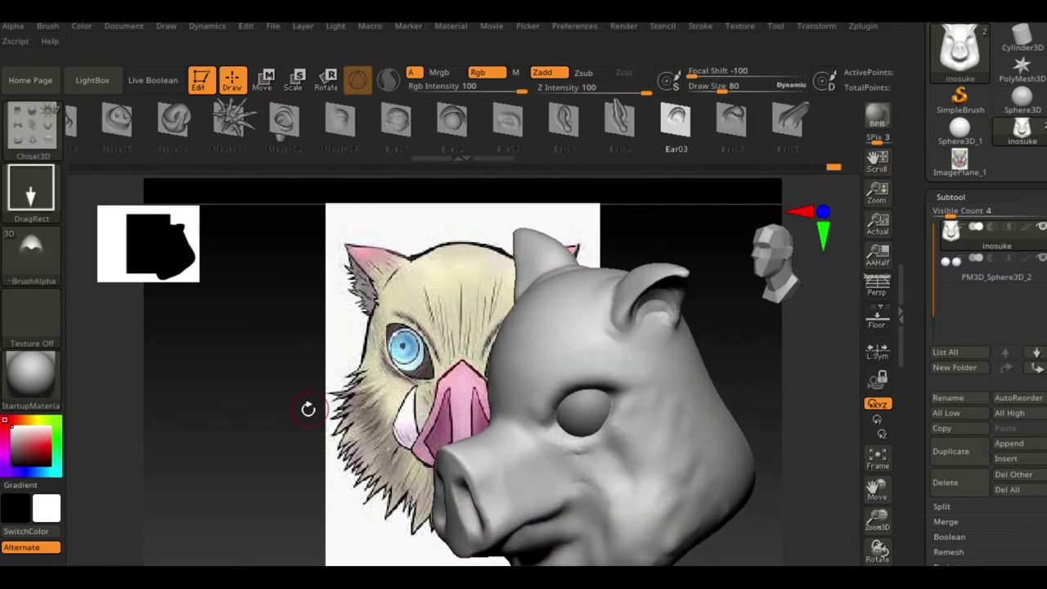
mouse_move(306, 511)
right_mouse_down()
mouse_move(352, 458)
mouse_move(573, 409)
right_mouse_up()
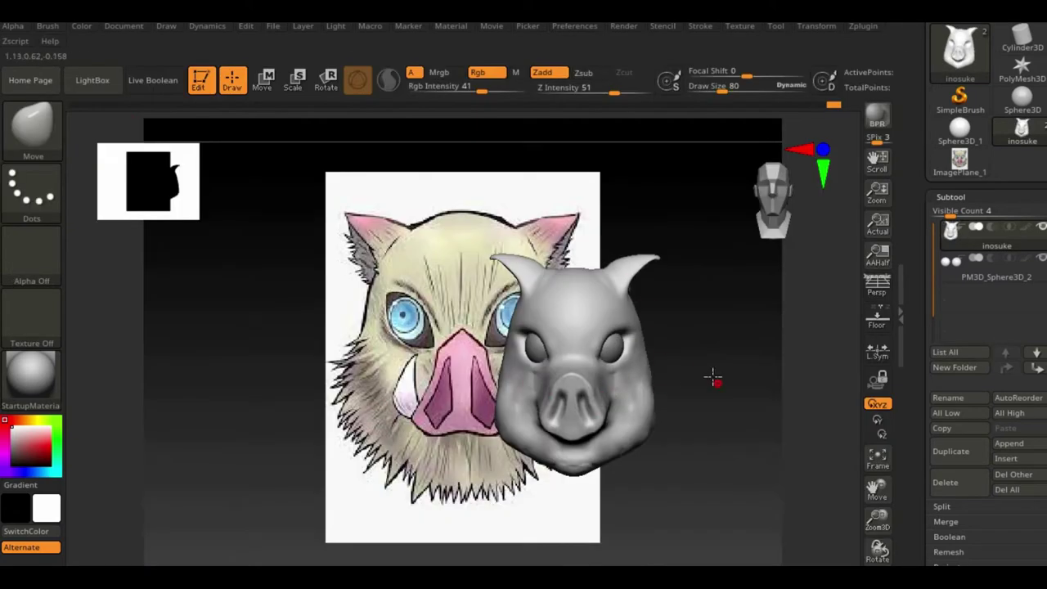
mouse_move(669, 438)
right_mouse_down()
mouse_move(660, 378)
mouse_move(725, 351)
mouse_move(751, 305)
right_mouse_up()
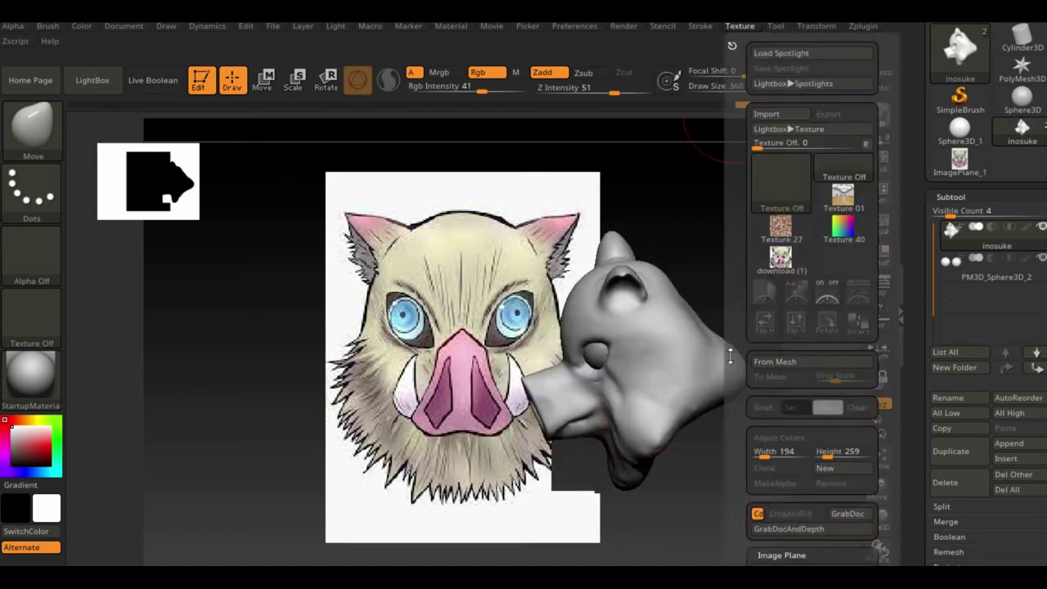
Step: Drag the snout and lower jaw downward to match the side-view boar reference
key("b")
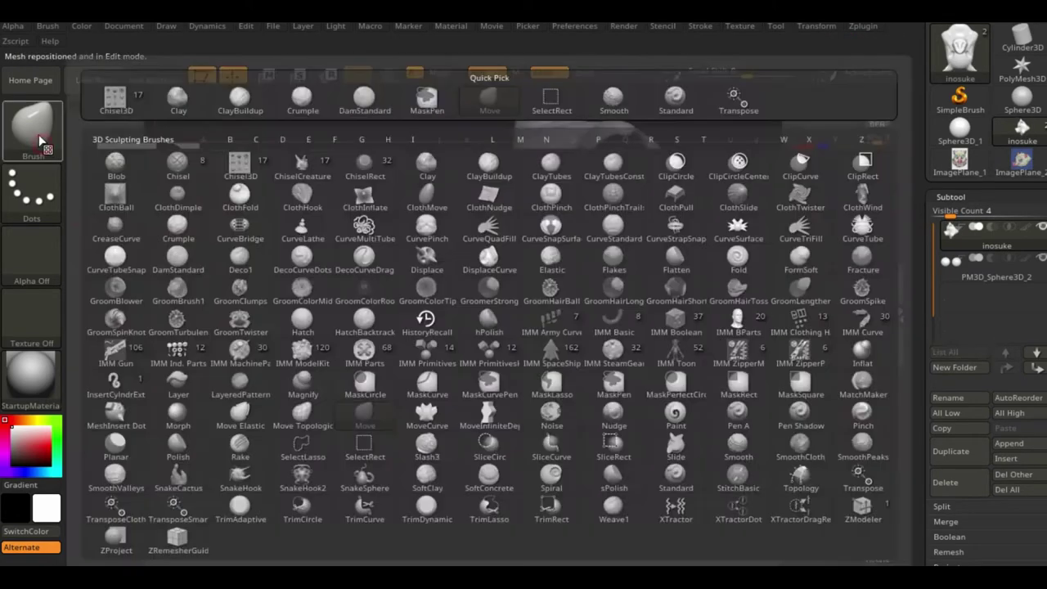
key("d")
key("s")
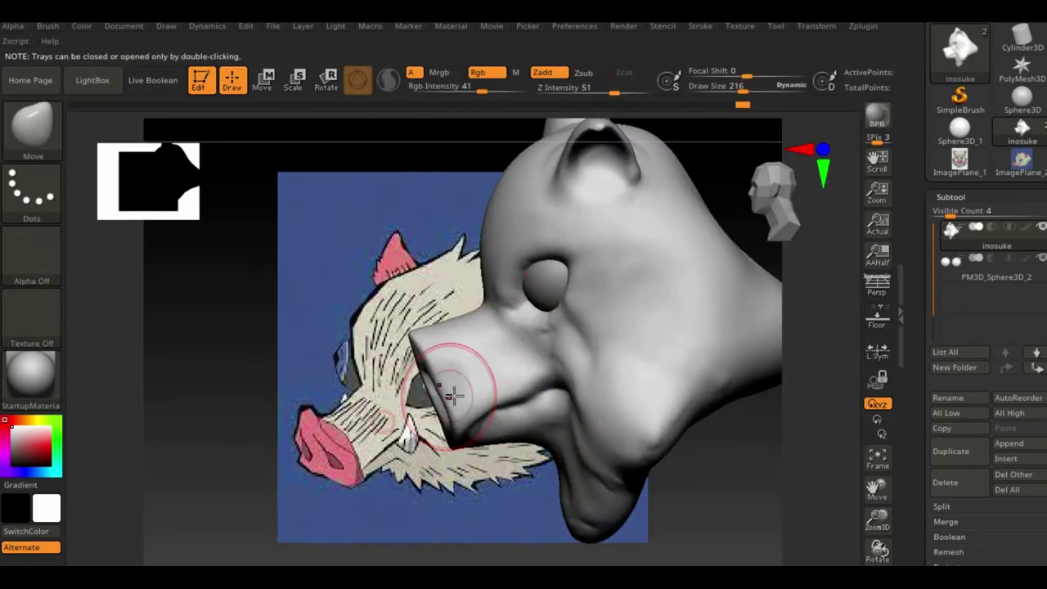
left_click_drag(455, 386, 524, 463)
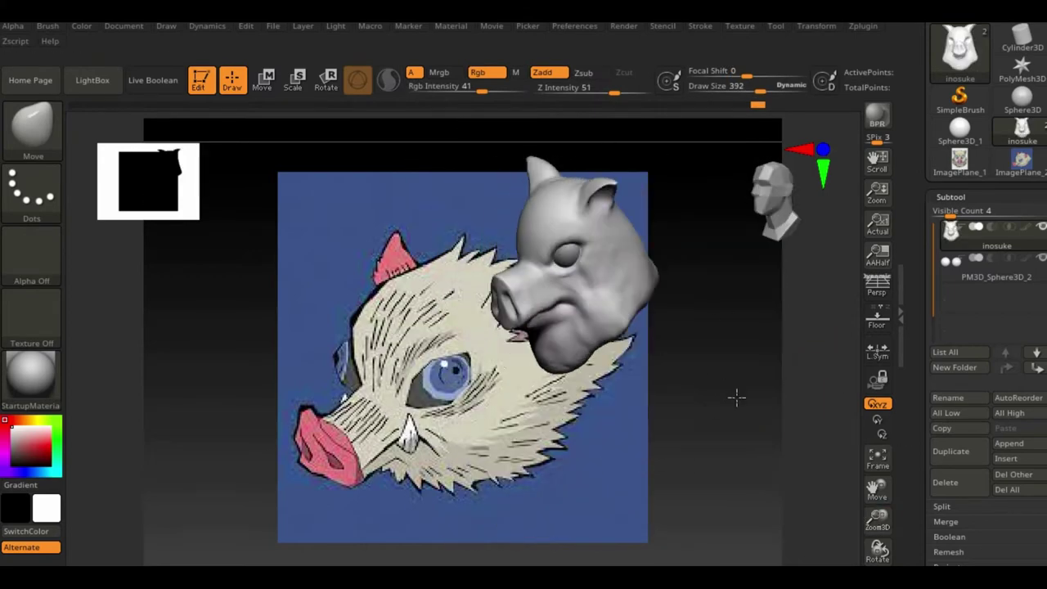
mouse_move(630, 363)
left_mouse_down()
mouse_move(776, 286)
mouse_move(66, 145)
left_mouse_up()
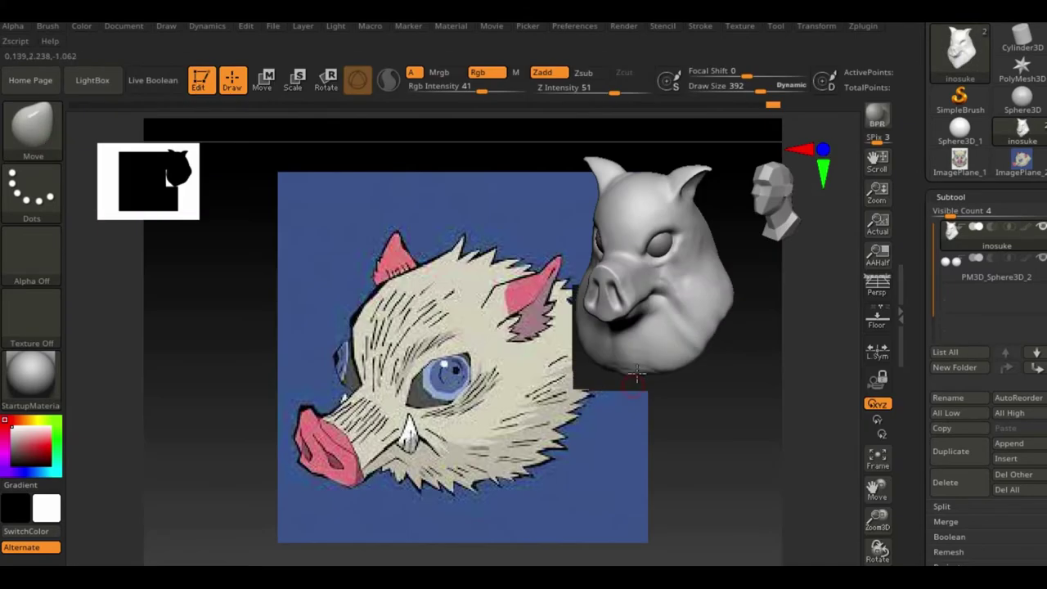
Step: Stretch an appended sphere long and bend it with a Bend Curve deformer into a tusk
left_click(951, 450)
key("w")
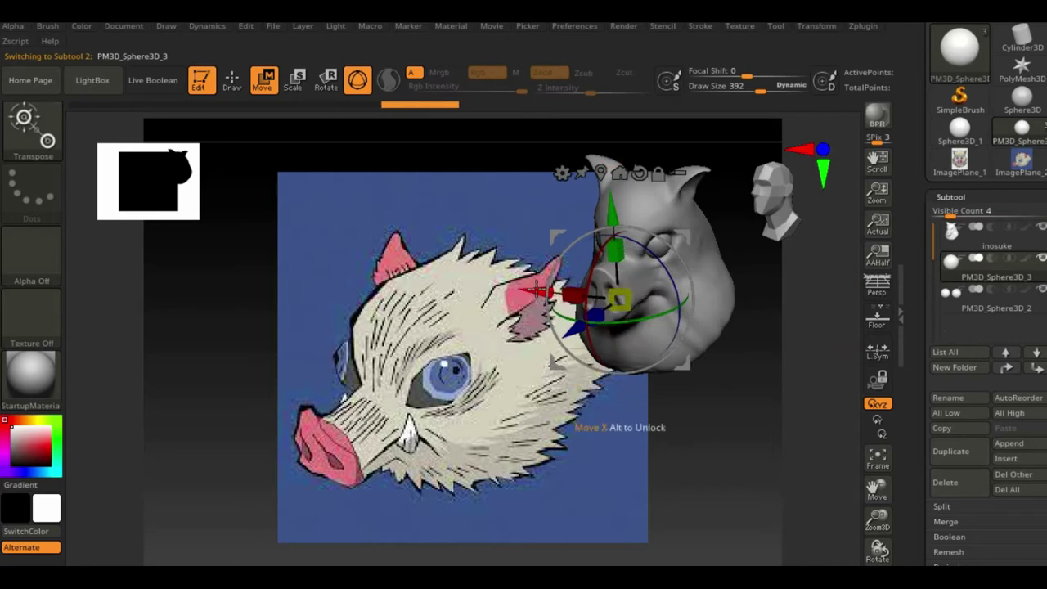
left_click_drag(647, 303, 570, 296)
left_click(717, 308)
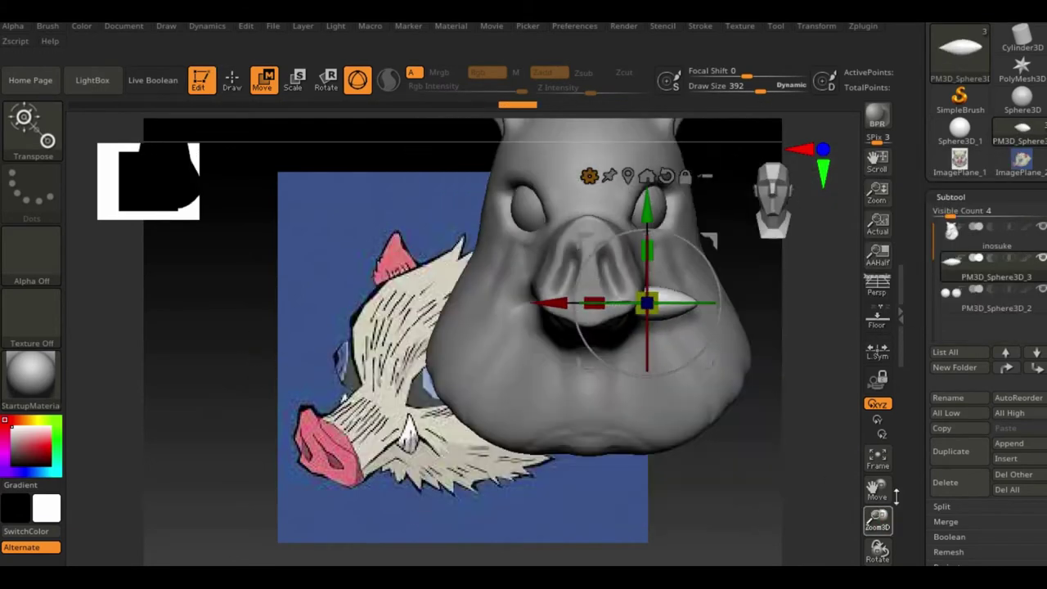
key("q")
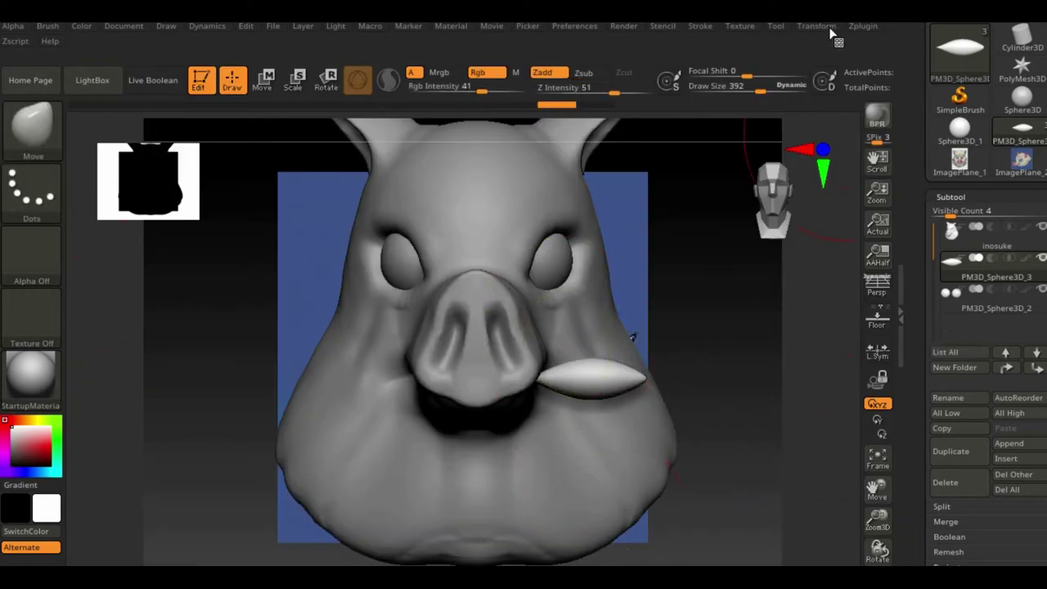
left_click(816, 26)
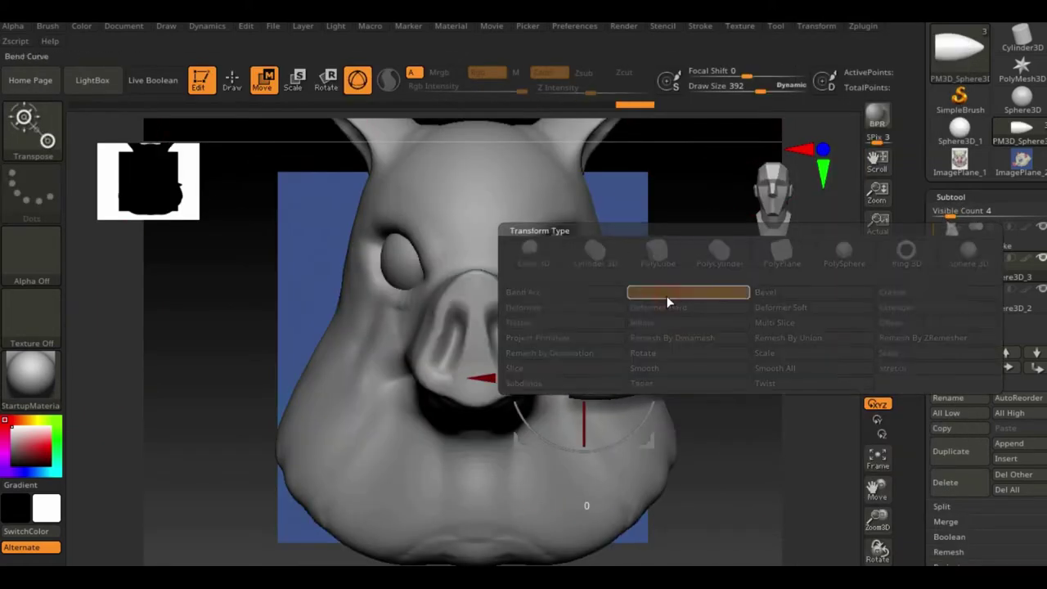
left_click(551, 374)
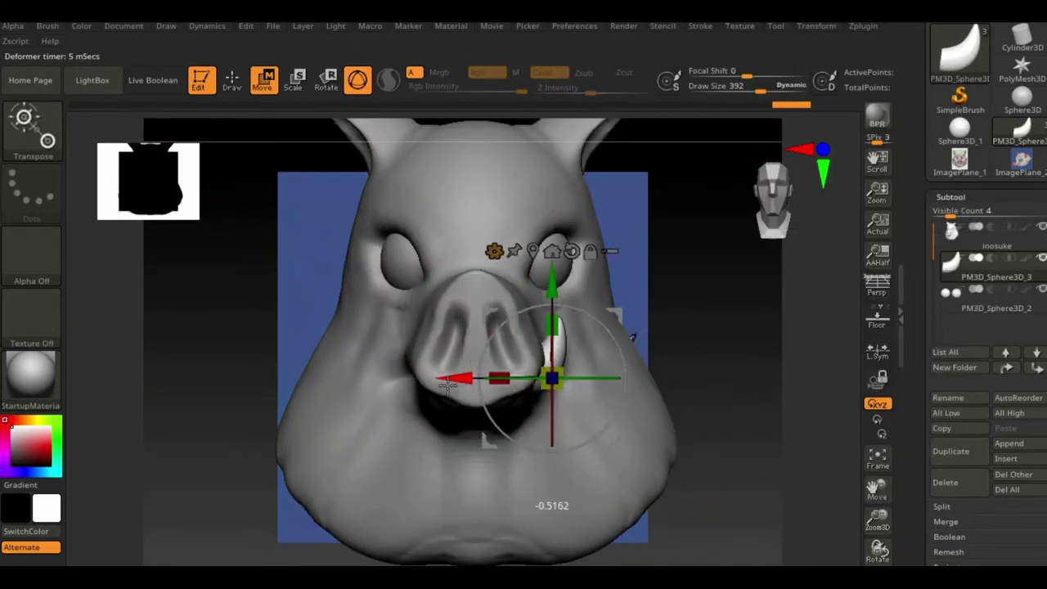
mouse_move(344, 417)
left_mouse_down()
mouse_move(221, 419)
mouse_move(257, 425)
mouse_move(192, 347)
mouse_move(58, 451)
mouse_move(246, 458)
left_mouse_up()
key("q")
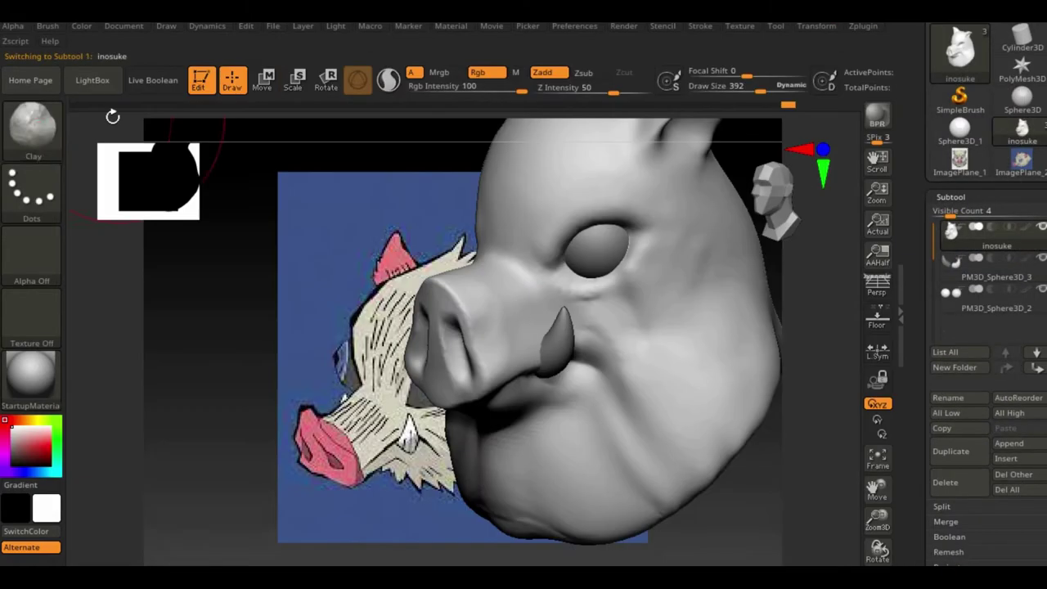
right_click_drag(538, 345, 565, 337)
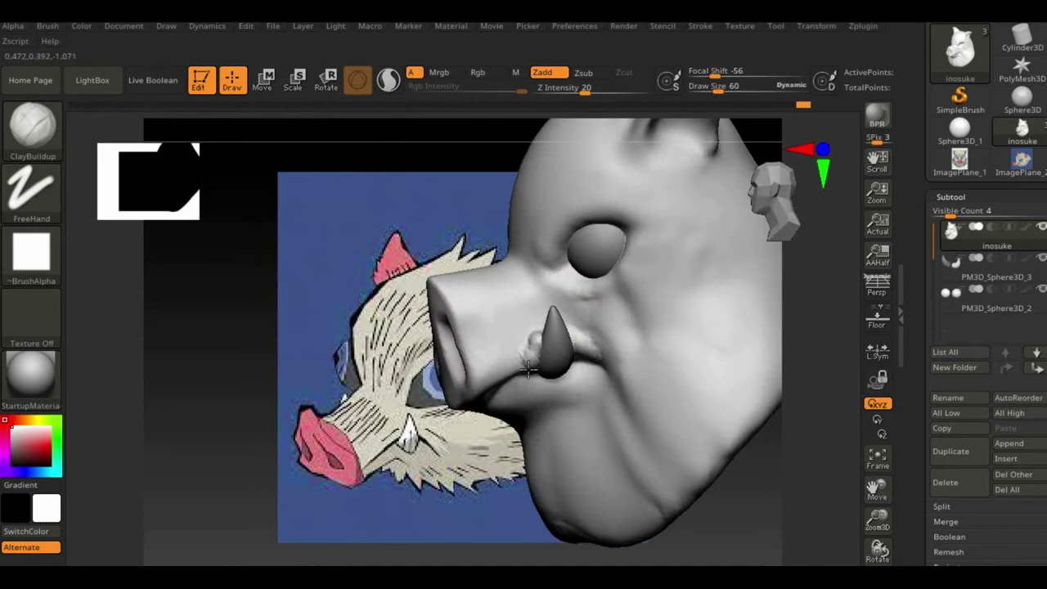
mouse_move(528, 369)
right_mouse_down()
mouse_move(540, 332)
mouse_move(683, 417)
right_mouse_up()
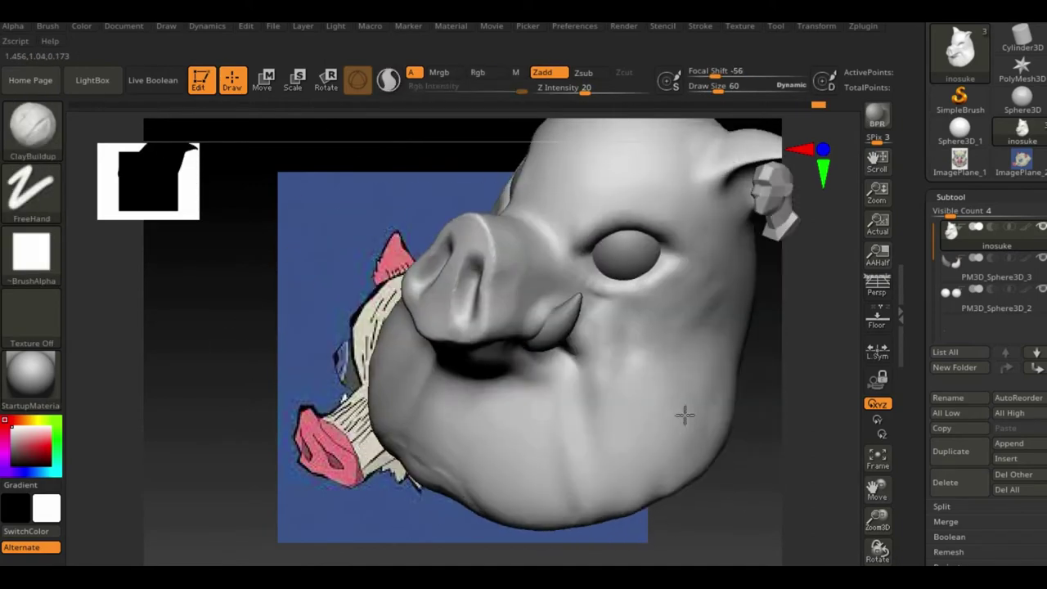
Step: Rake fur streaks from below the eye down the cheek
key("b")
left_click(591, 161)
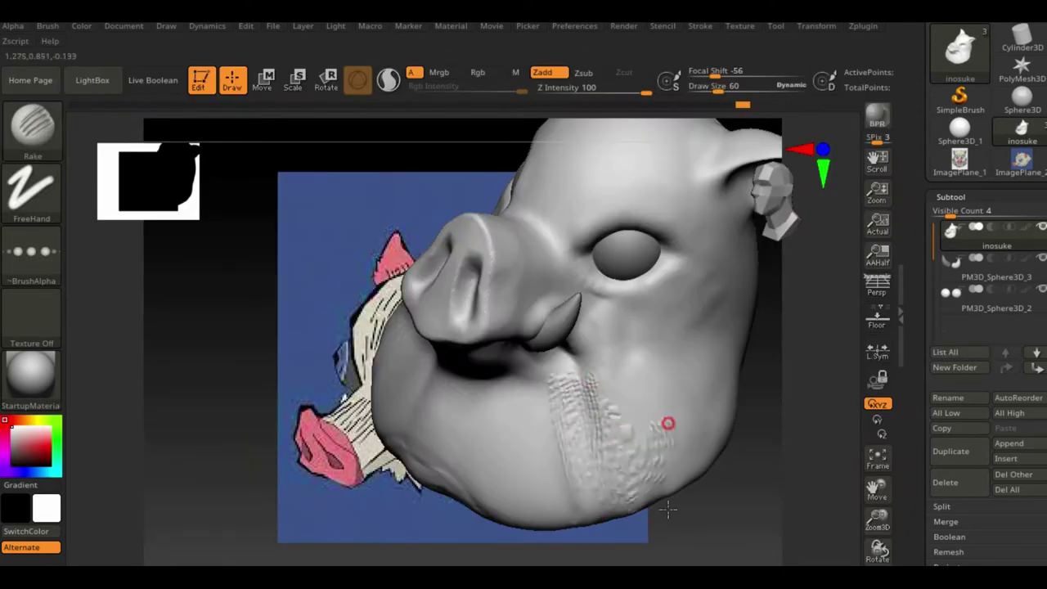
left_click_drag(668, 423, 644, 358)
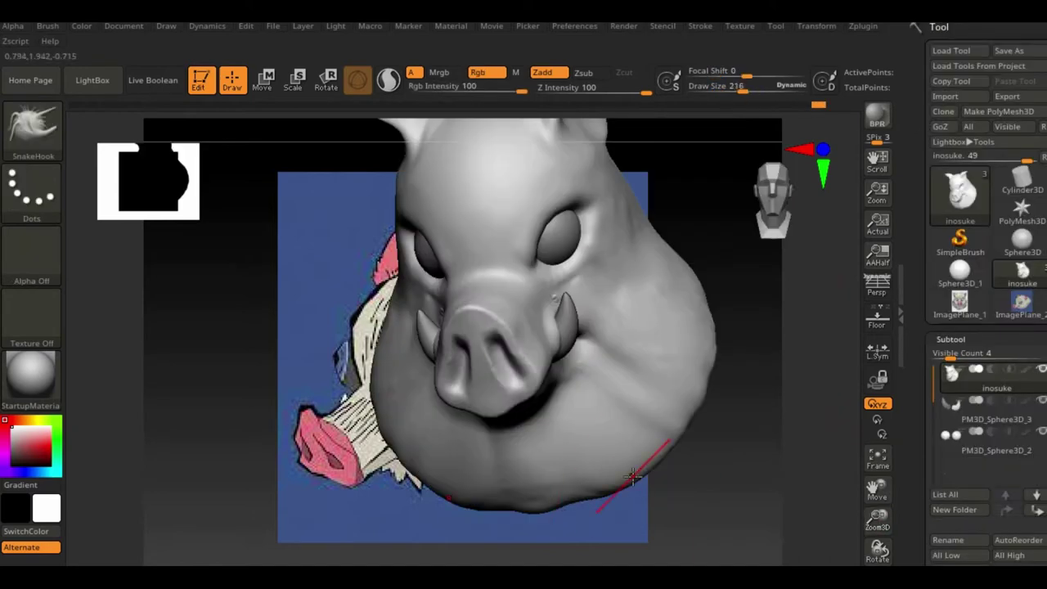
mouse_move(705, 376)
left_mouse_down()
mouse_move(760, 303)
mouse_move(535, 379)
mouse_move(696, 292)
mouse_move(707, 416)
mouse_move(346, 300)
mouse_move(410, 505)
left_mouse_up()
mouse_move(521, 505)
left_mouse_down()
mouse_move(734, 445)
mouse_move(761, 421)
mouse_move(601, 302)
left_mouse_up()
Step: Pull spiky fur tufts along the jaw and sides with the Pinch brush
key("b")
key("p")
key("i")
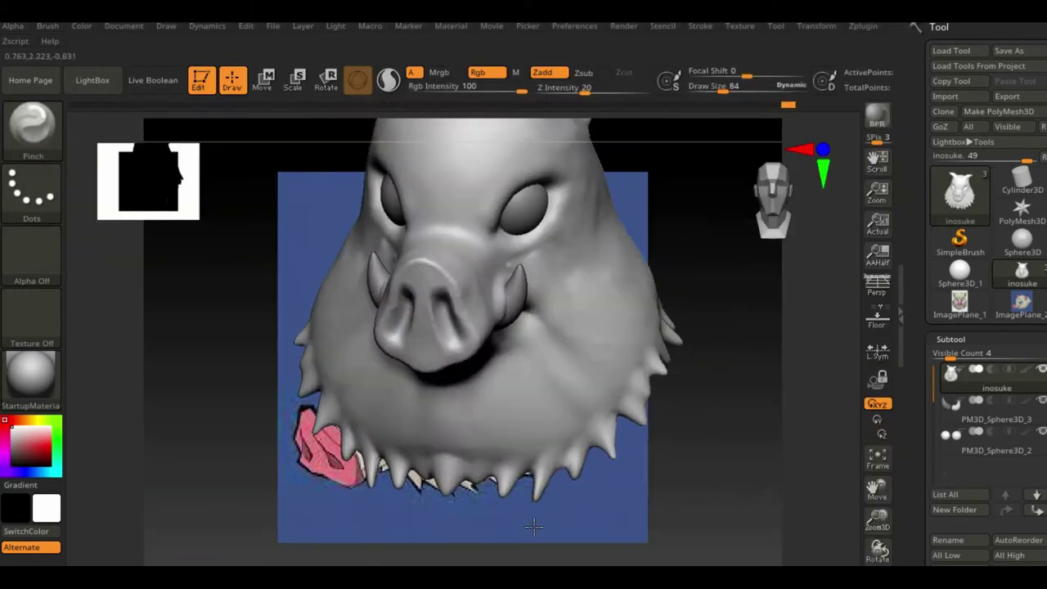
mouse_move(716, 465)
left_mouse_down()
mouse_move(666, 414)
mouse_move(739, 405)
mouse_move(521, 448)
mouse_move(635, 380)
left_mouse_up()
left_click_drag(574, 232, 607, 305)
Step: Layer ClayBuildup fur clumps over the right cheek, crown, ear and back of the head
key("b")
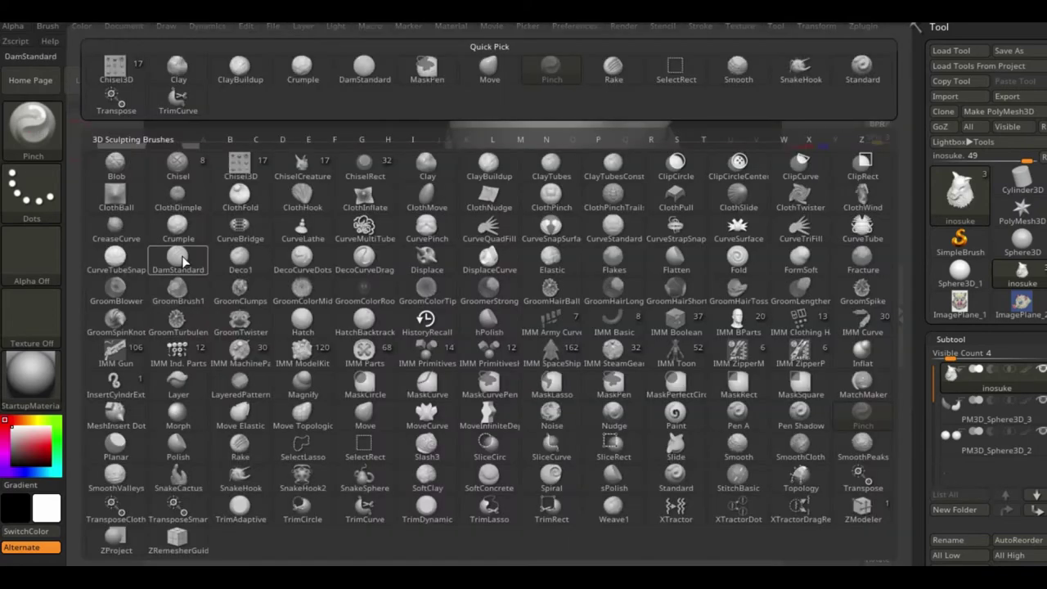
key("c")
key("b")
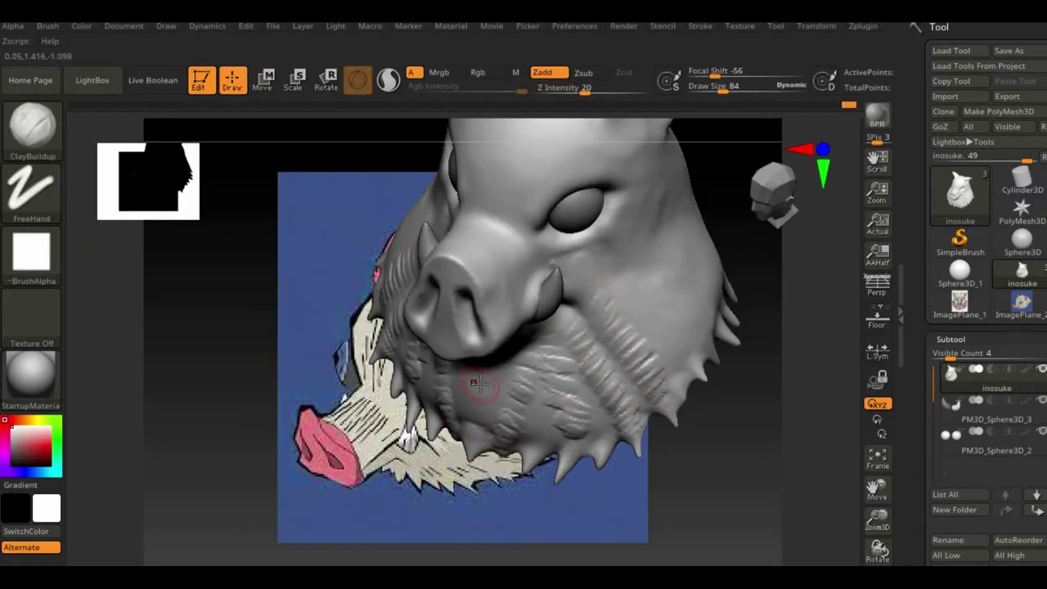
left_click_drag(581, 244, 621, 273)
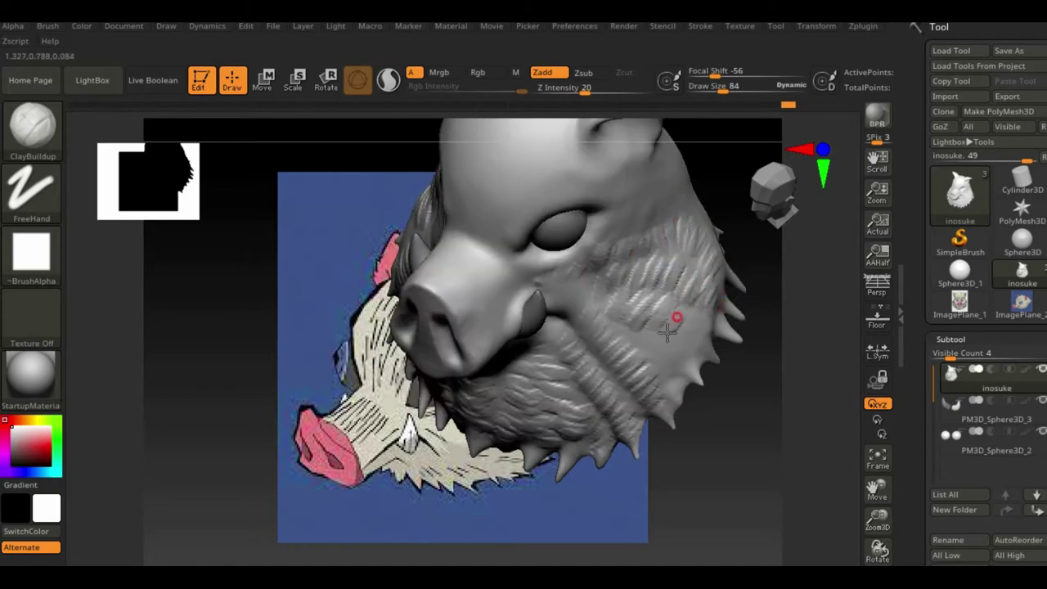
mouse_move(706, 390)
left_mouse_down()
mouse_move(687, 369)
mouse_move(545, 311)
mouse_move(532, 251)
left_mouse_up()
mouse_move(573, 221)
left_mouse_down()
mouse_move(347, 315)
mouse_move(757, 368)
mouse_move(590, 481)
left_mouse_up()
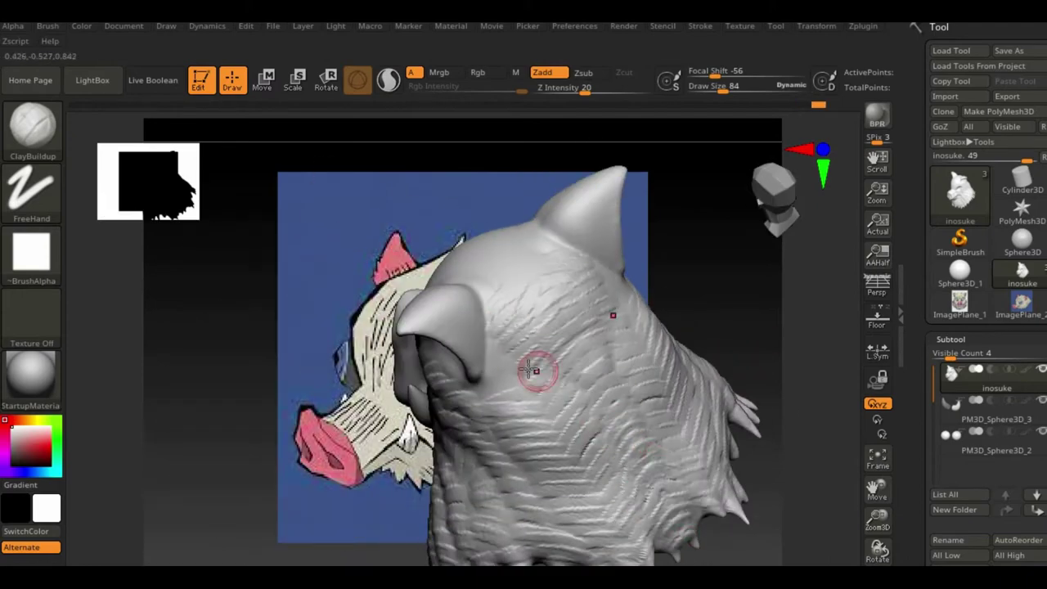
left_click_drag(530, 370, 334, 316)
left_click_drag(563, 268, 724, 461)
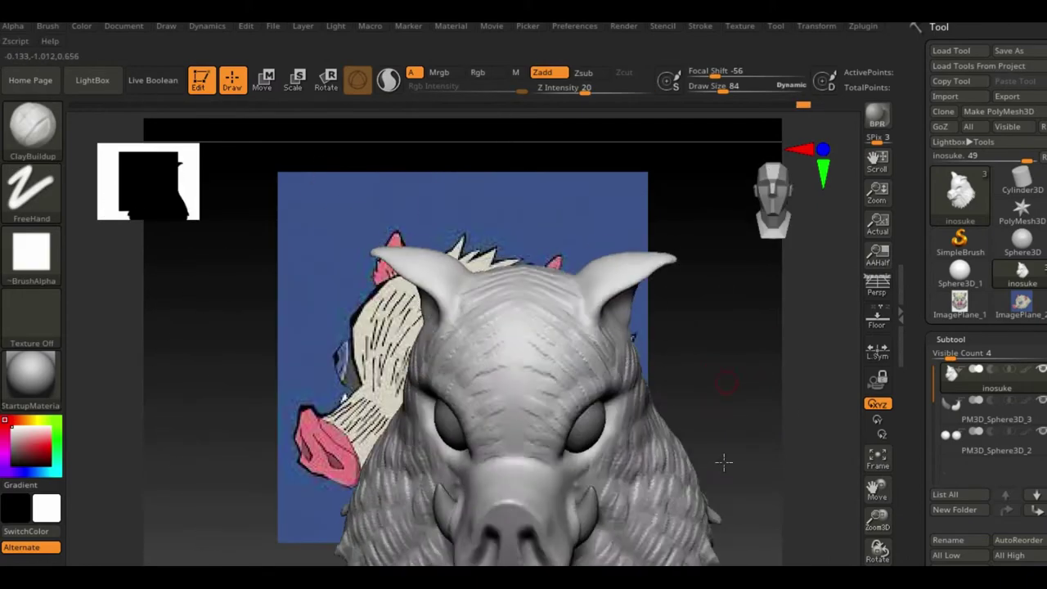
left_click_drag(519, 426, 602, 309)
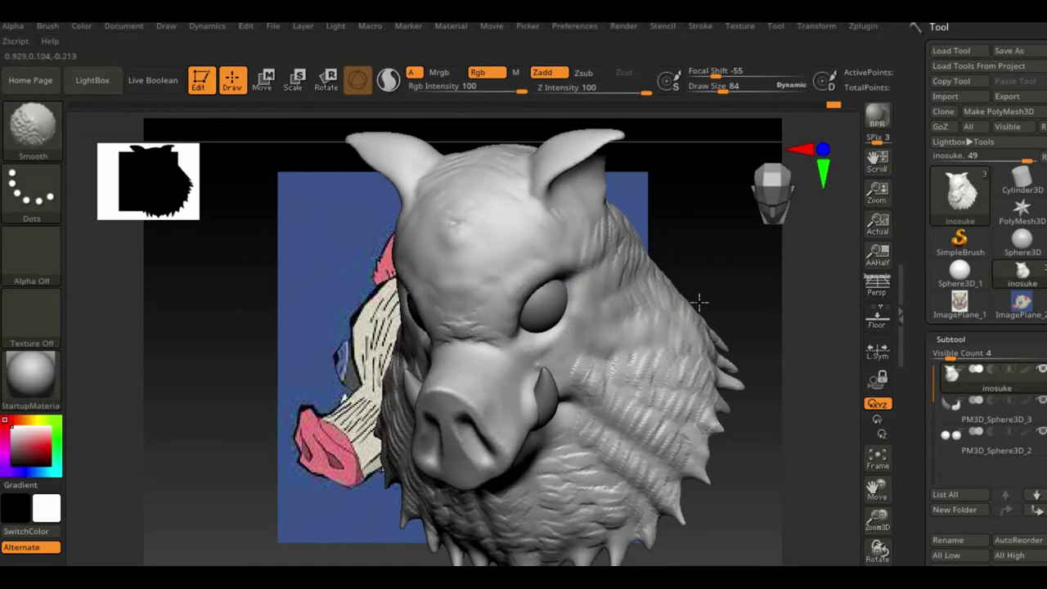
mouse_move(603, 374)
left_mouse_down()
mouse_move(662, 287)
mouse_move(628, 397)
left_mouse_up()
mouse_move(345, 252)
left_mouse_down()
mouse_move(509, 480)
mouse_move(573, 524)
mouse_move(774, 355)
mouse_move(736, 328)
mouse_move(720, 332)
left_mouse_up()
left_click(264, 87)
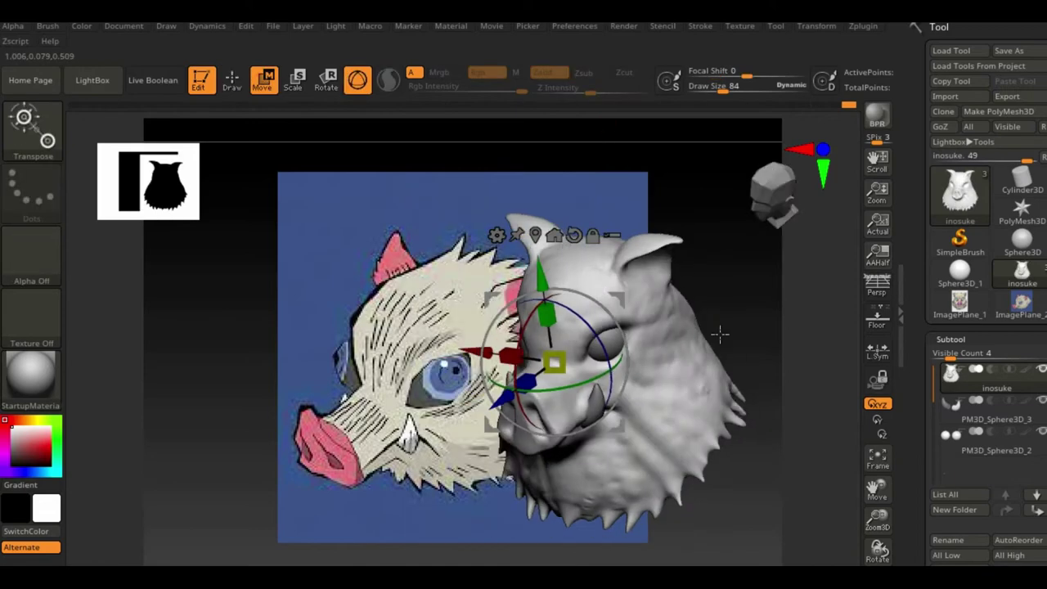
Step: Carve DamStandard strand grooves over the cheeks, chin, jaw and back of the fur
key("b")
key("d")
key("s")
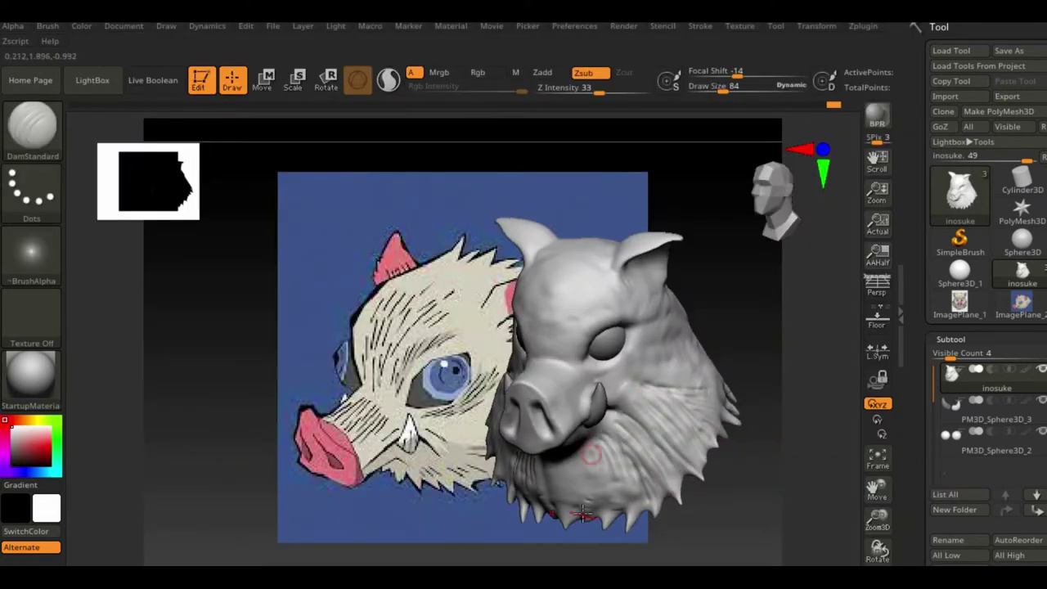
mouse_move(627, 418)
left_mouse_down()
mouse_move(739, 355)
mouse_move(618, 326)
left_mouse_up()
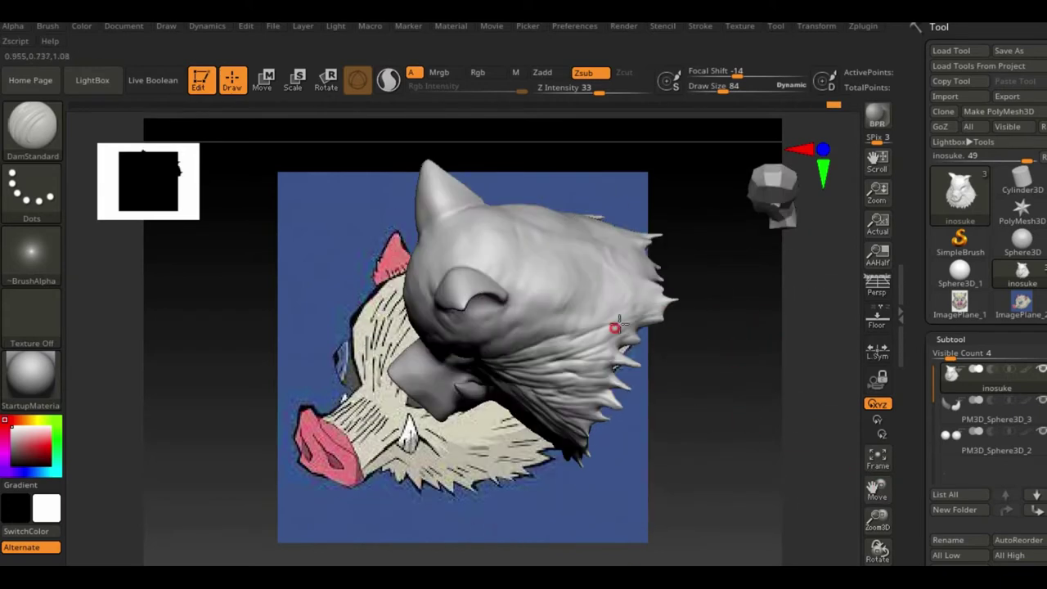
mouse_move(745, 435)
left_mouse_down()
mouse_move(712, 368)
mouse_move(564, 309)
left_mouse_up()
mouse_move(687, 323)
left_mouse_down()
mouse_move(731, 554)
mouse_move(499, 395)
left_mouse_up()
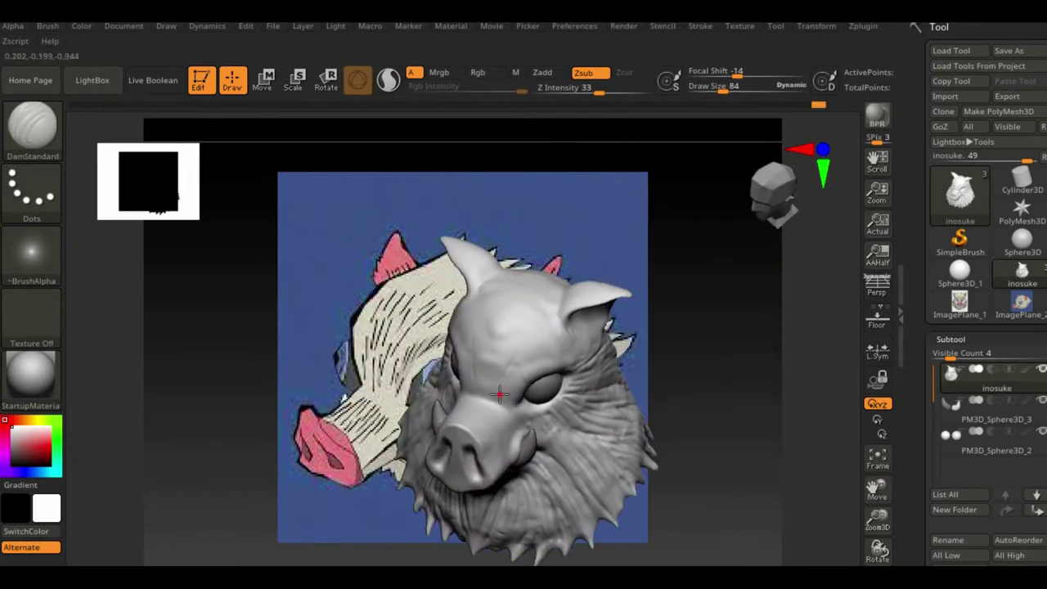
mouse_move(526, 349)
left_mouse_down()
mouse_move(537, 332)
mouse_move(626, 352)
left_mouse_up()
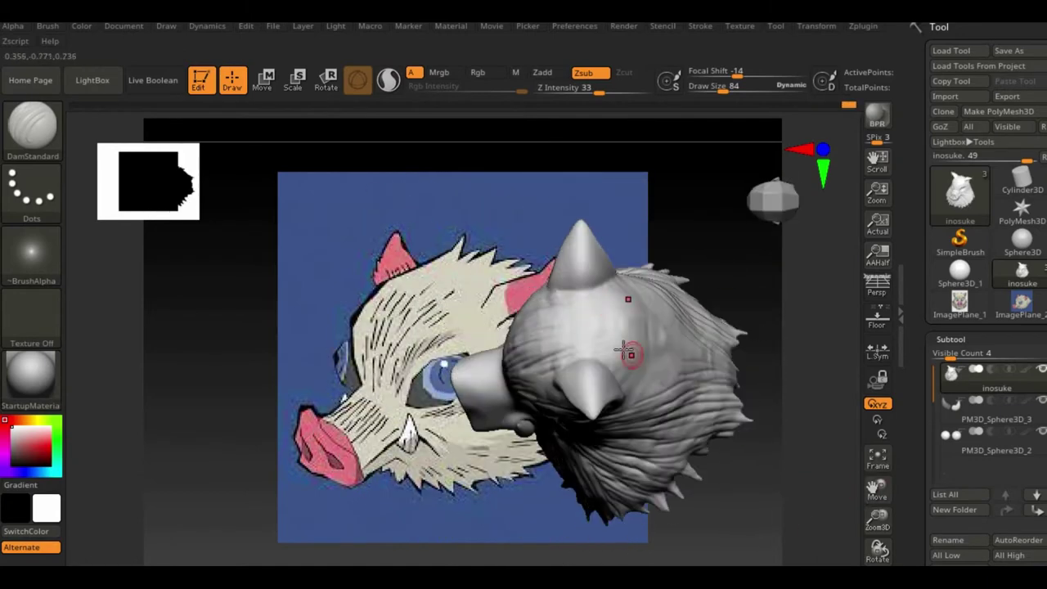
left_click_drag(642, 301, 657, 421)
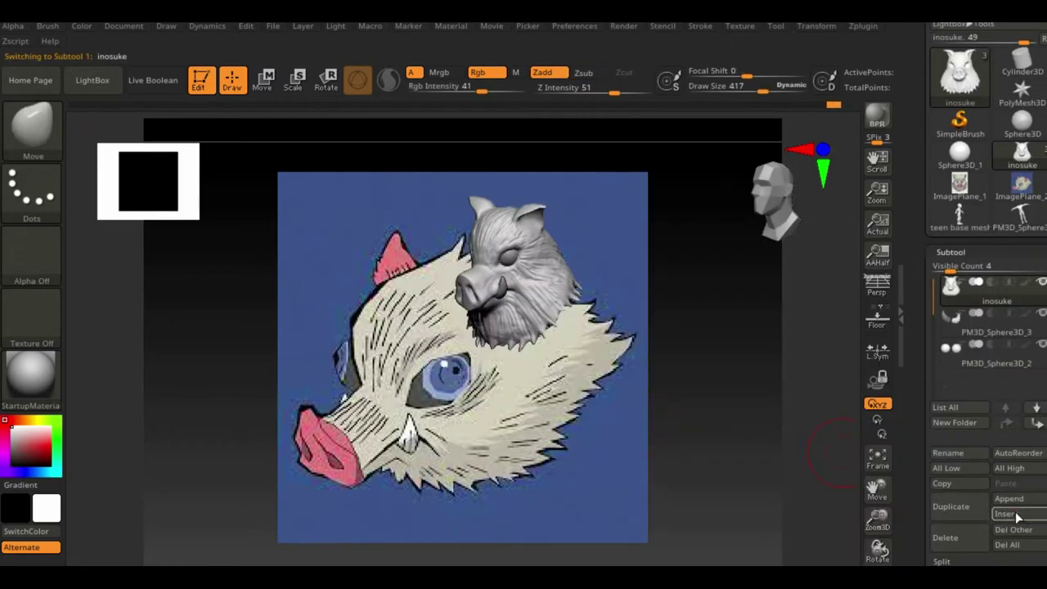
Step: Insert the T-posed PM3D_Sphere3D_4 body mesh and view it from a three-quarter angle
left_click(1013, 514)
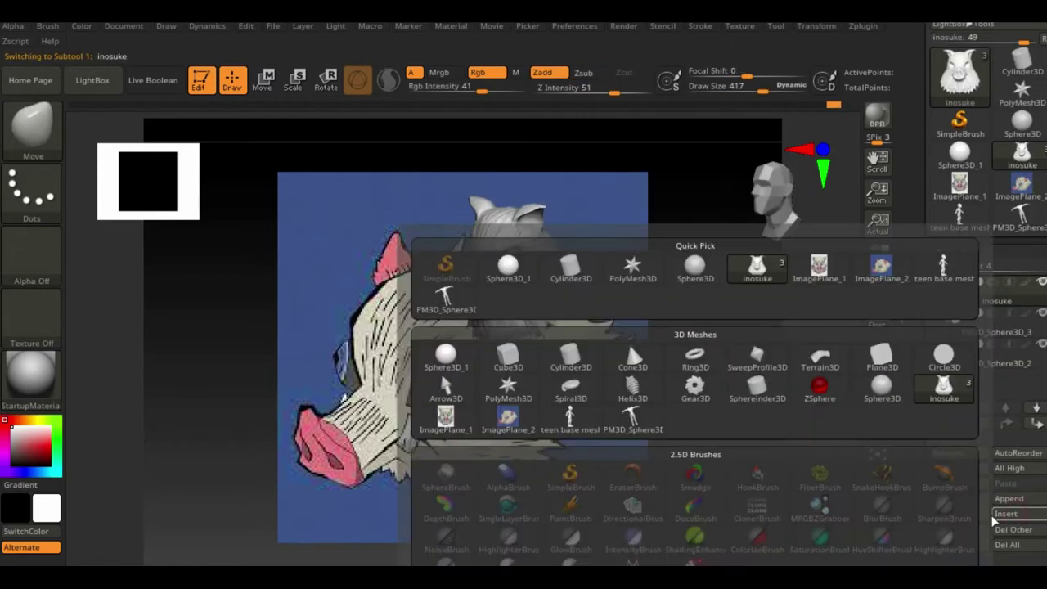
left_click(650, 424)
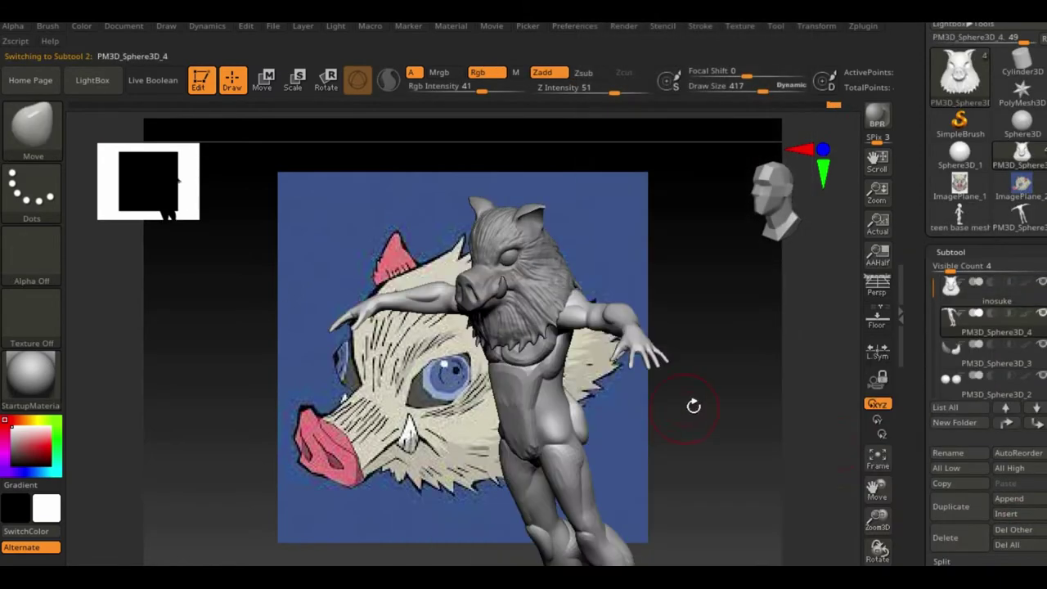
left_click_drag(769, 326, 769, 376, "shift")
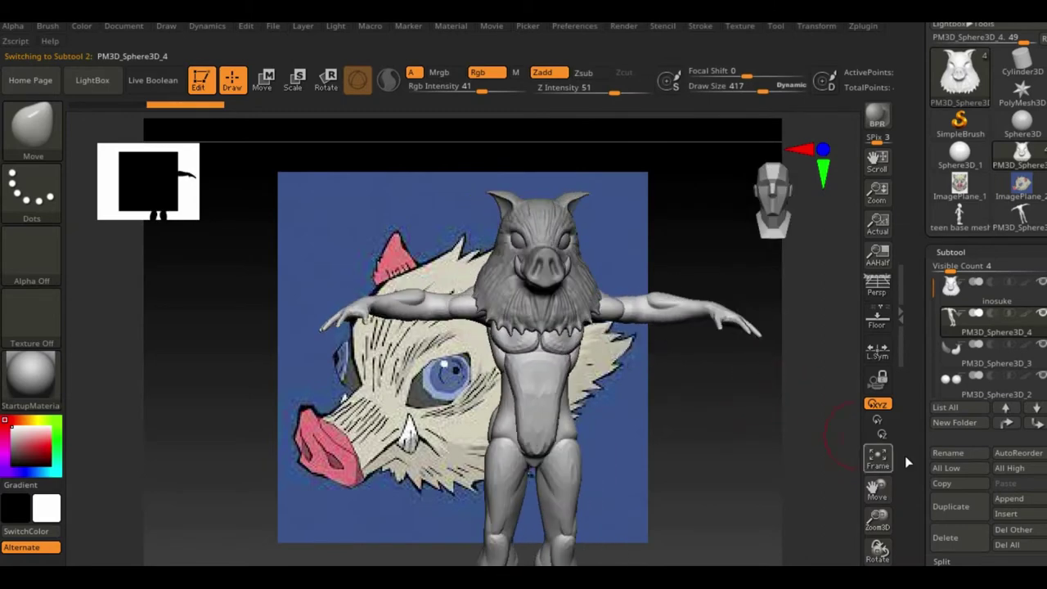
left_click_drag(875, 515, 872, 485)
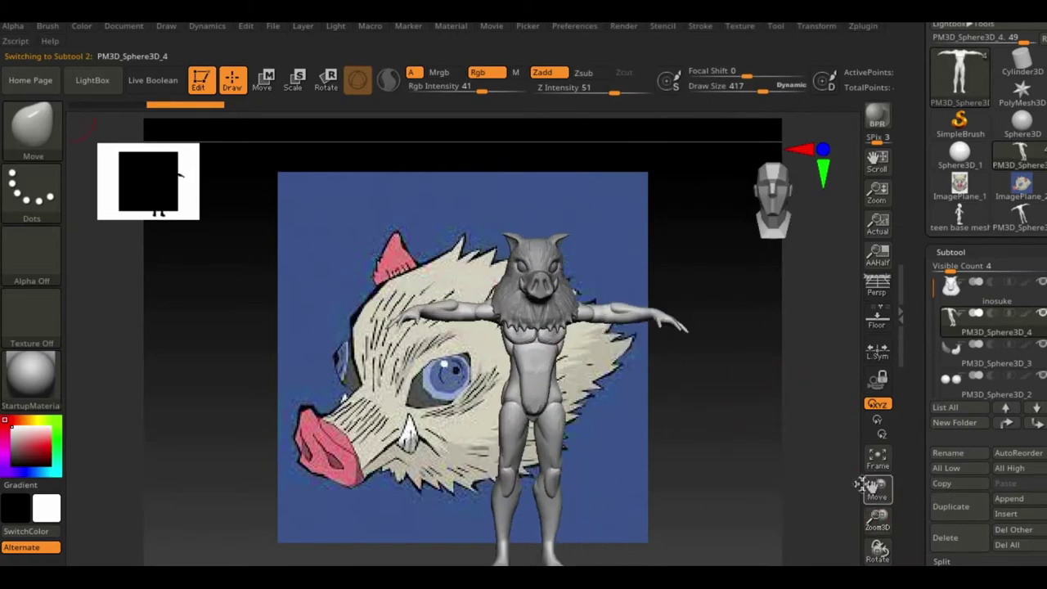
mouse_move(687, 442)
left_mouse_down()
mouse_move(721, 422)
mouse_move(667, 443)
mouse_move(675, 456)
left_mouse_up()
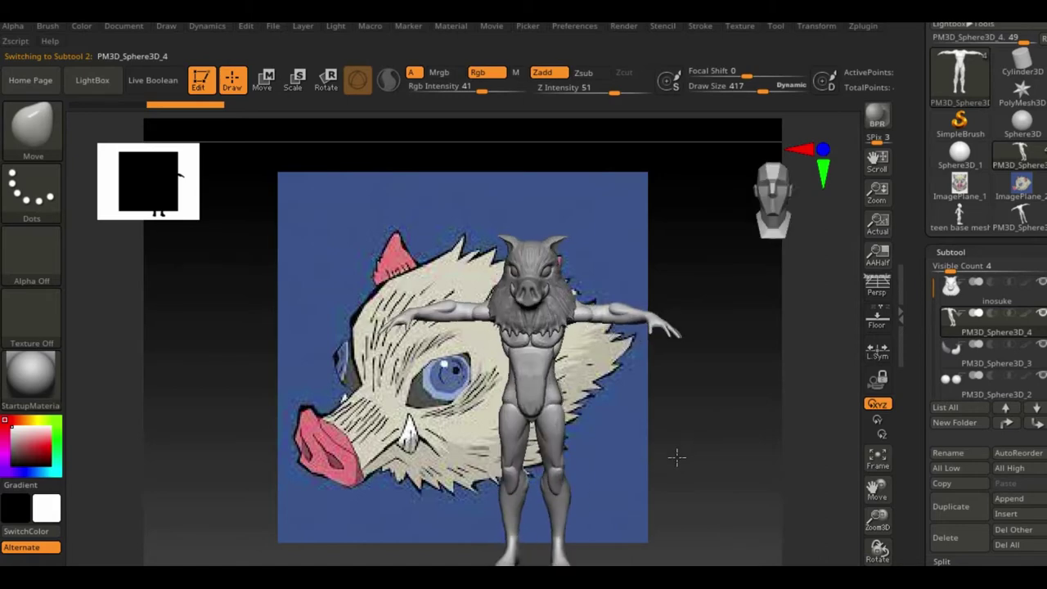
left_click(263, 79)
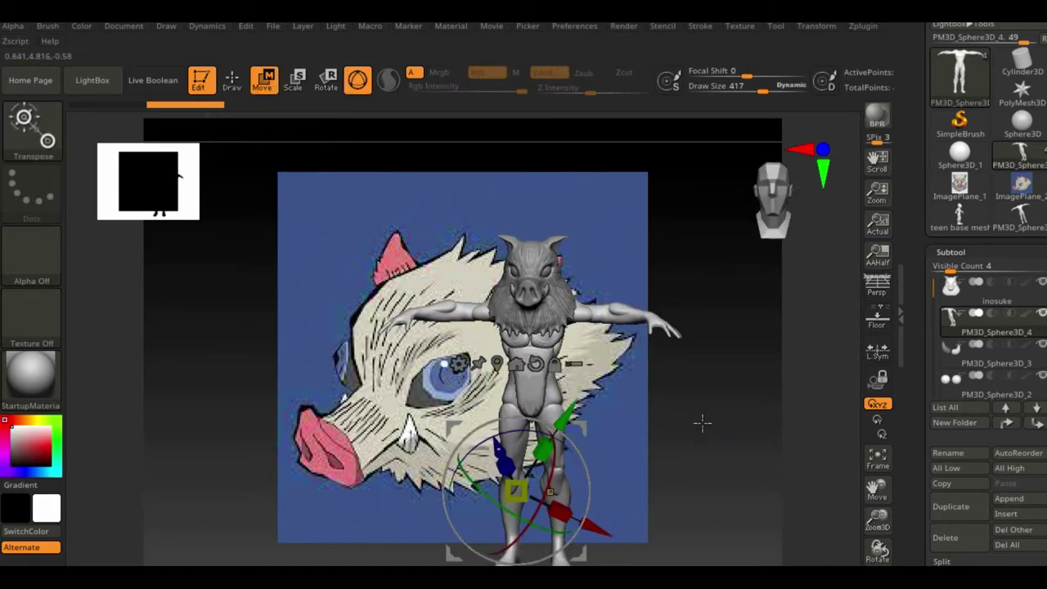
Step: Nudge the body mesh with the Transpose gizmo until it sits squarely beneath the boar head, checking front and side
left_click_drag(702, 422, 712, 412)
left_click(553, 490, "alt")
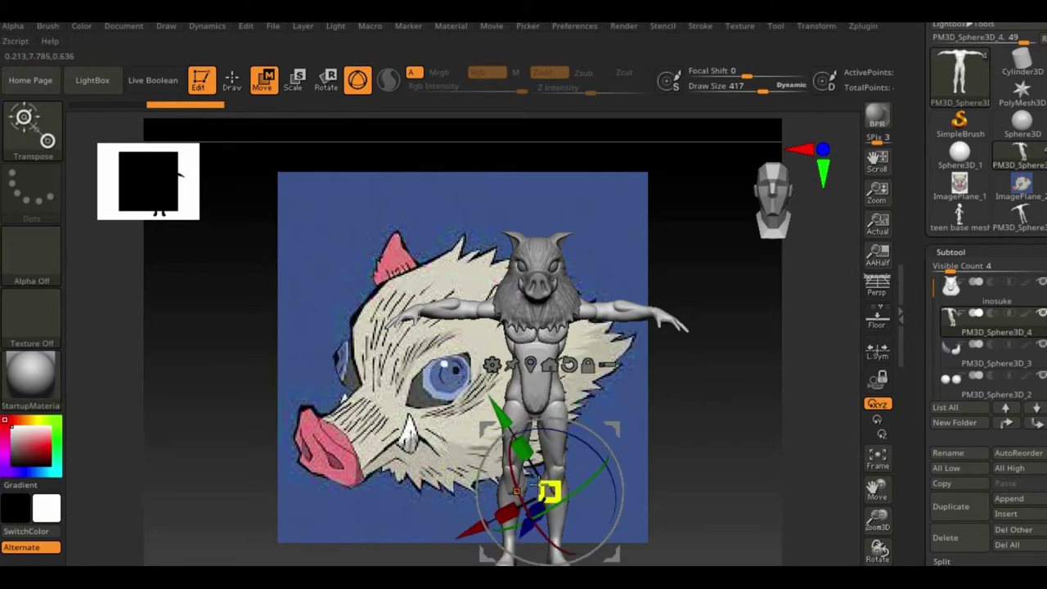
mouse_move(549, 490)
left_mouse_down()
mouse_move(447, 507)
mouse_move(480, 496)
left_mouse_up()
mouse_move(718, 442)
left_mouse_down()
mouse_move(765, 428)
mouse_move(756, 432)
left_mouse_up()
left_click_drag(533, 410, 534, 403)
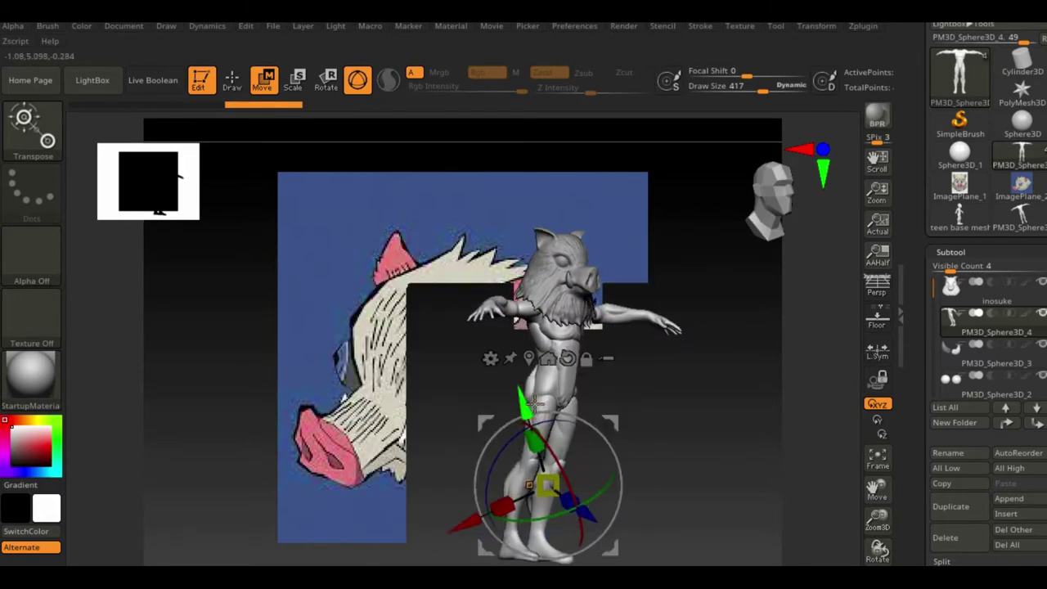
left_click_drag(712, 434, 729, 392, "shift")
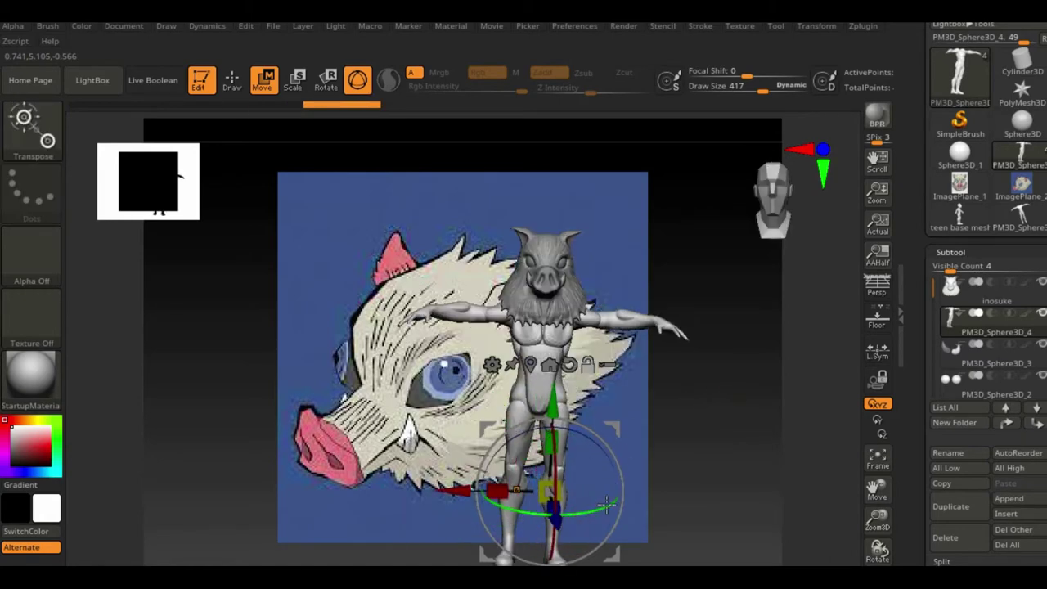
left_click_drag(561, 403, 561, 400)
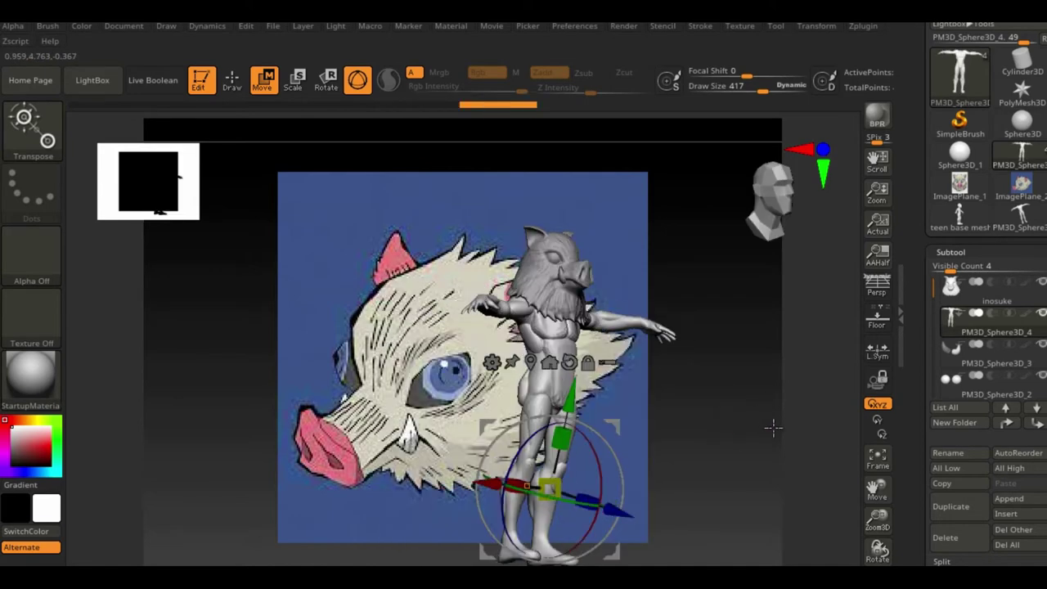
mouse_move(774, 426)
left_mouse_down()
mouse_move(820, 449)
mouse_move(805, 449)
left_mouse_up()
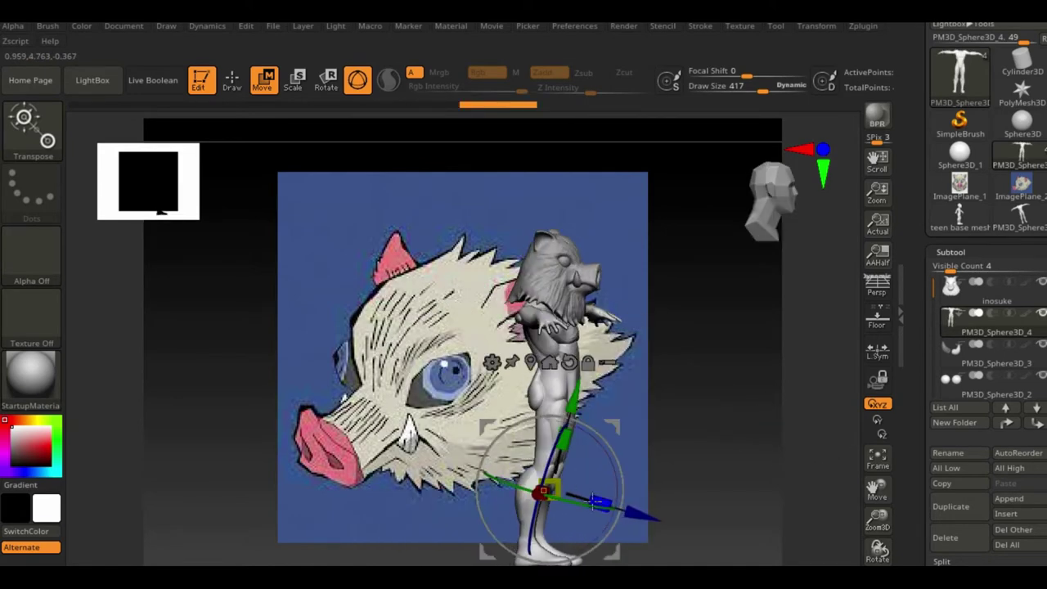
left_click_drag(603, 497, 612, 502)
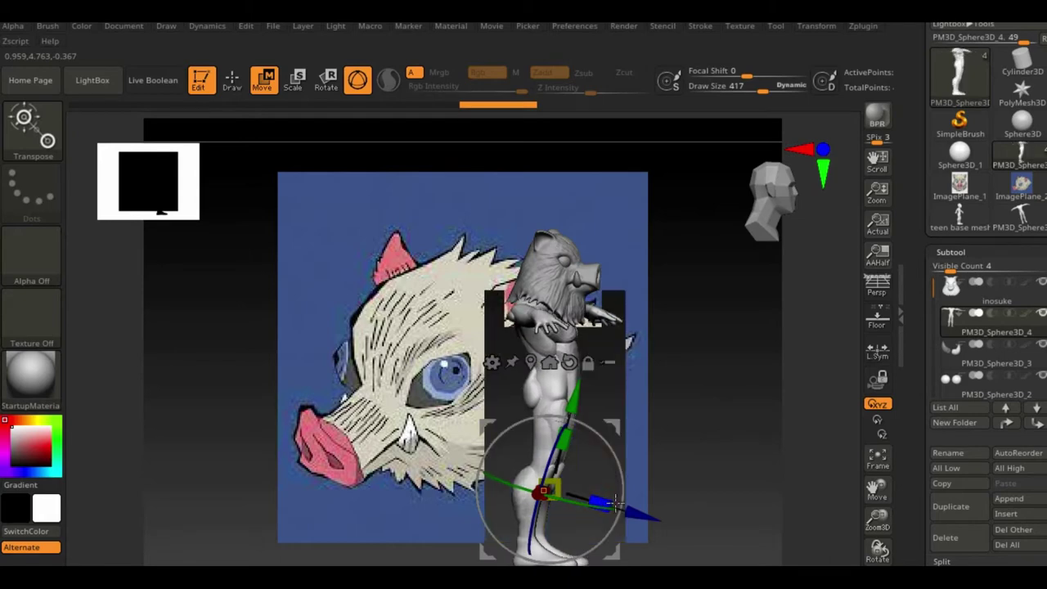
mouse_move(741, 409)
left_mouse_down()
mouse_move(663, 426)
mouse_move(664, 407)
left_mouse_up()
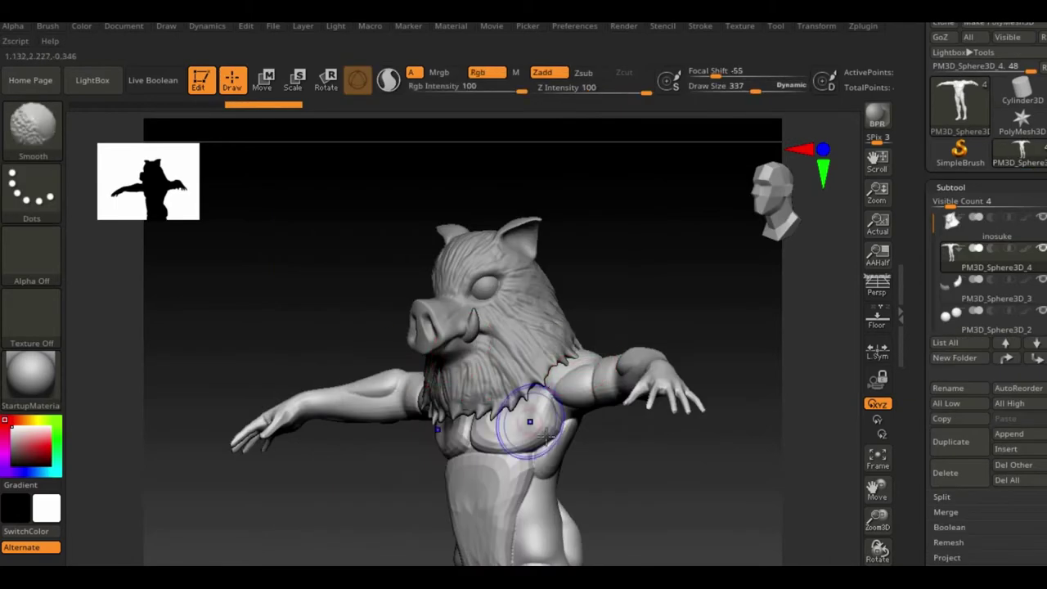
Step: Orbit the figure from its back to a front view of the boar head
left_click_drag(552, 441, 401, 383)
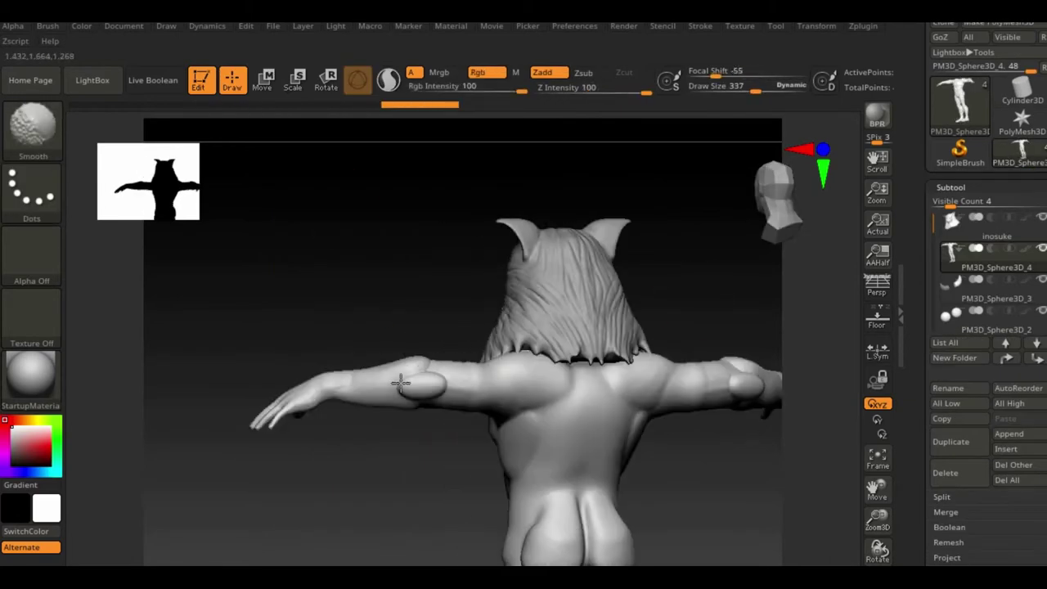
mouse_move(628, 446)
left_mouse_down()
mouse_move(649, 304)
mouse_move(507, 485)
left_mouse_up()
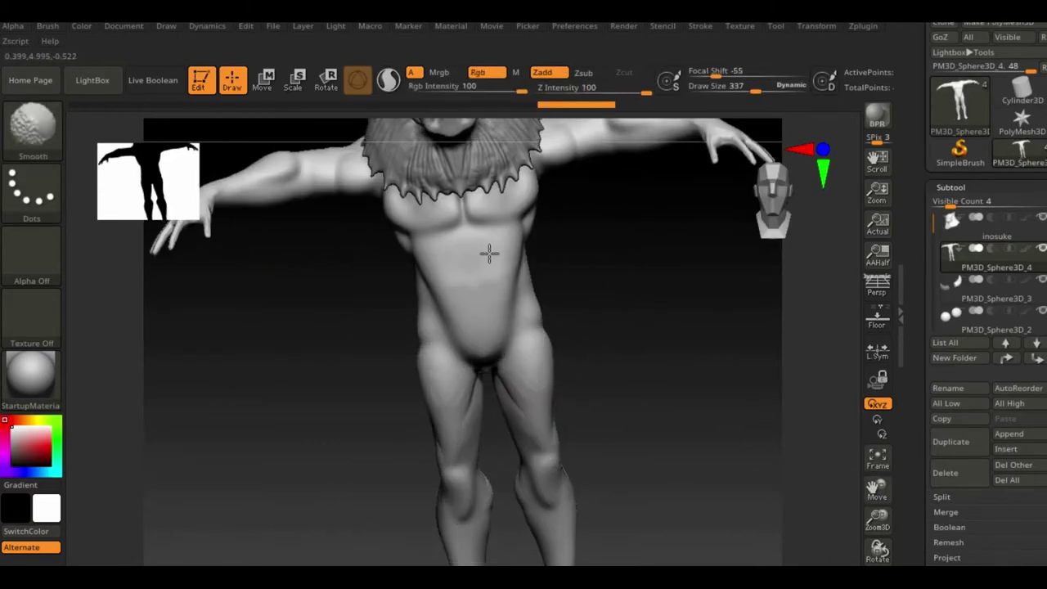
left_click_drag(489, 253, 370, 232)
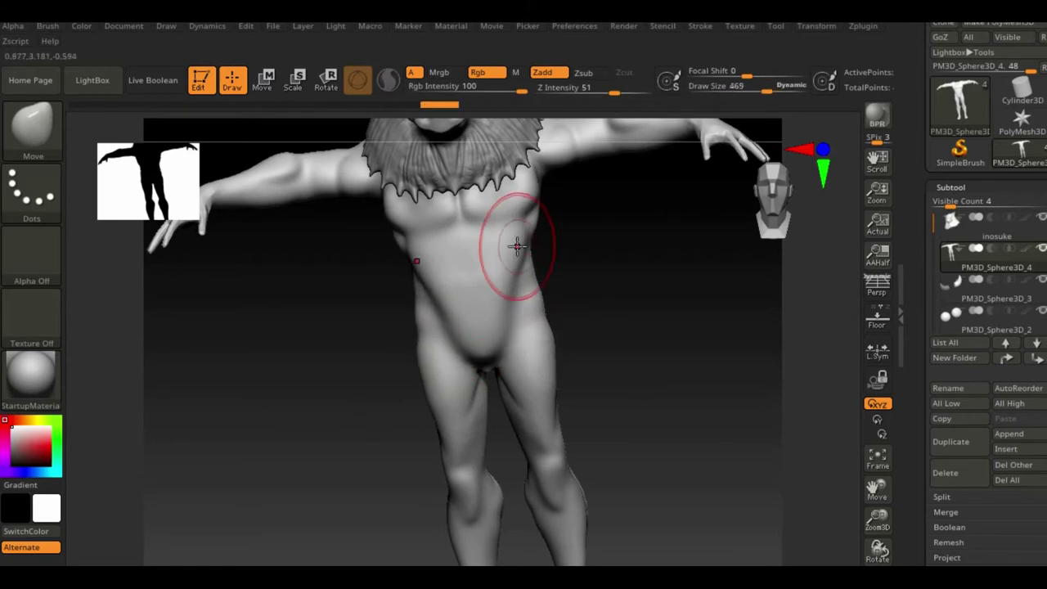
mouse_move(517, 246)
left_mouse_down()
mouse_move(692, 367)
mouse_move(701, 391)
mouse_move(518, 422)
mouse_move(379, 411)
left_mouse_up()
Step: Select the DamStandard carving brush with the B-D-S shortcut
key("b")
key("d")
key("s")
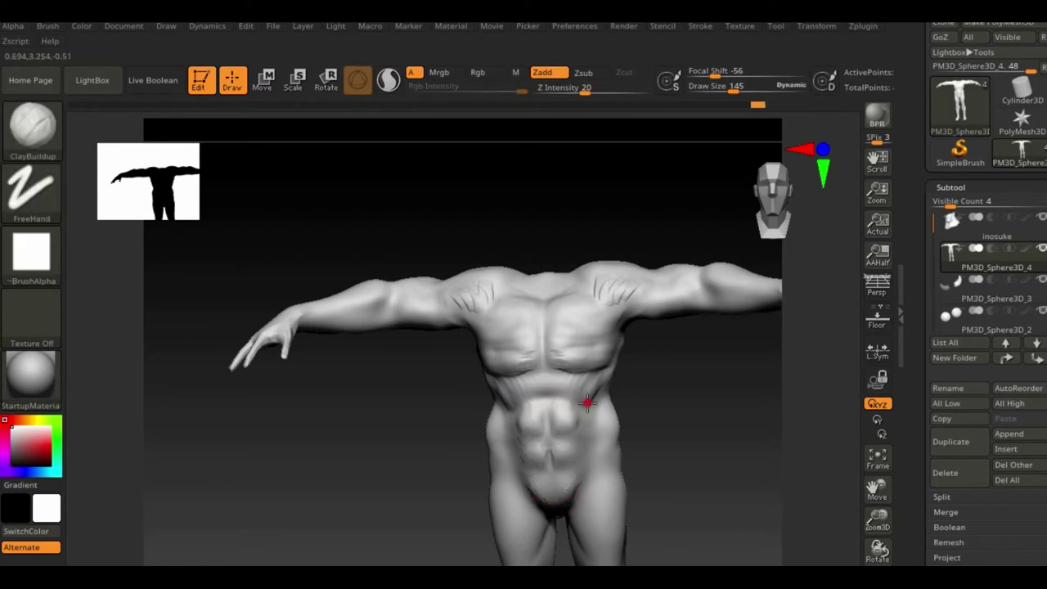
Step: Turn the figure to right-side and angled views and switch to the ClayBuildup brush
right_click_drag(587, 403, 610, 387)
right_click_drag(600, 424, 610, 398)
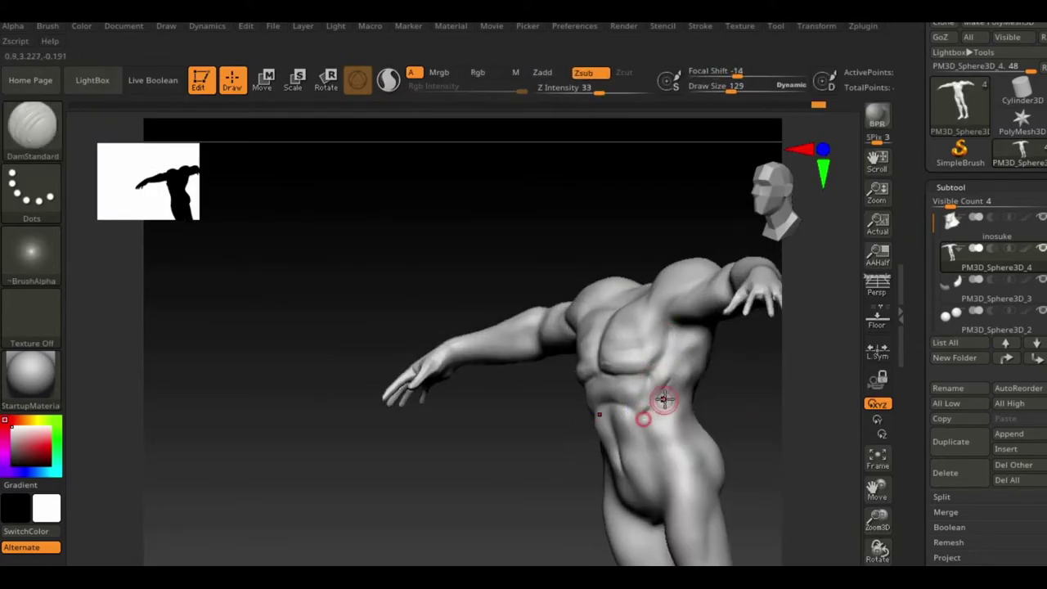
left_click_drag(785, 405, 799, 412, "shift")
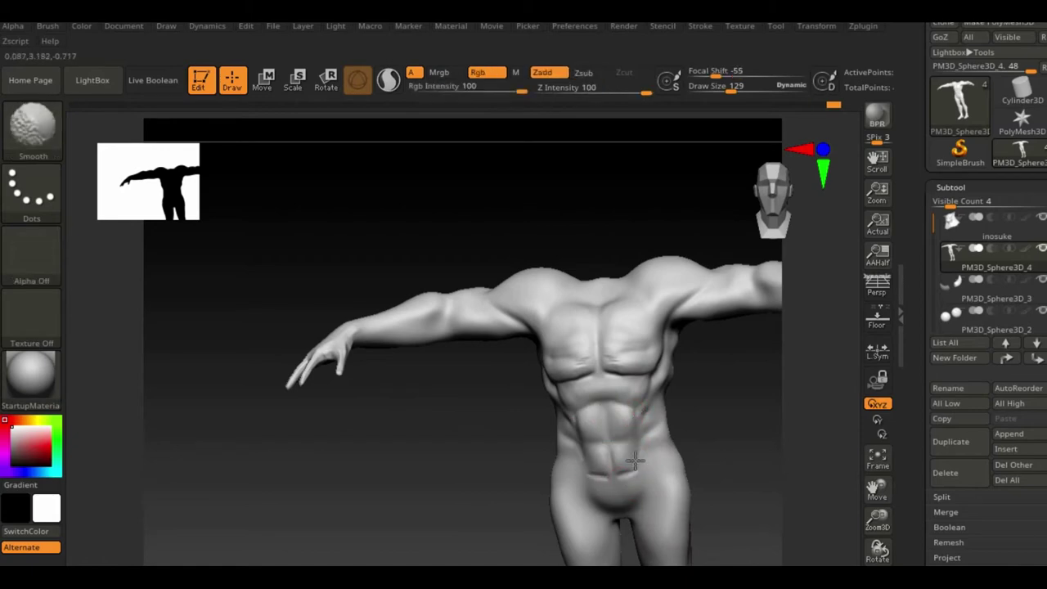
left_click_drag(640, 465, 739, 404)
key("b")
key("c")
key("b")
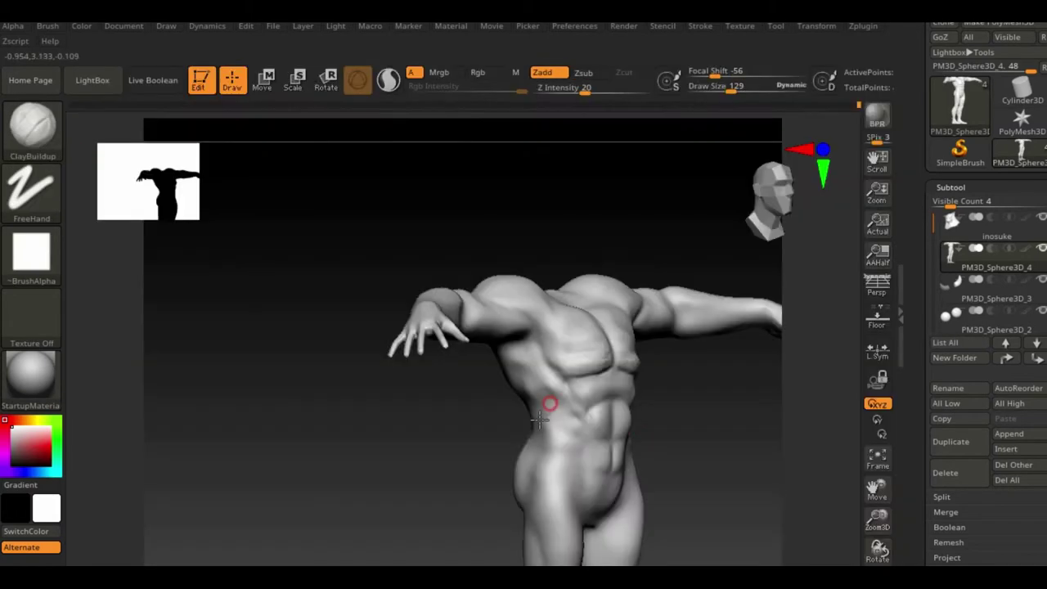
Step: Switch to DamStandard and work on the back view, zooming on the left arm and shoulder
mouse_move(553, 393)
left_mouse_down()
mouse_move(467, 507)
mouse_move(503, 306)
mouse_move(461, 357)
mouse_move(509, 348)
mouse_move(680, 435)
mouse_move(695, 416)
mouse_move(737, 465)
mouse_move(491, 406)
left_mouse_up()
key("b")
key("d")
key("s")
mouse_move(551, 385)
left_mouse_down()
mouse_move(752, 367)
mouse_move(433, 398)
left_mouse_up()
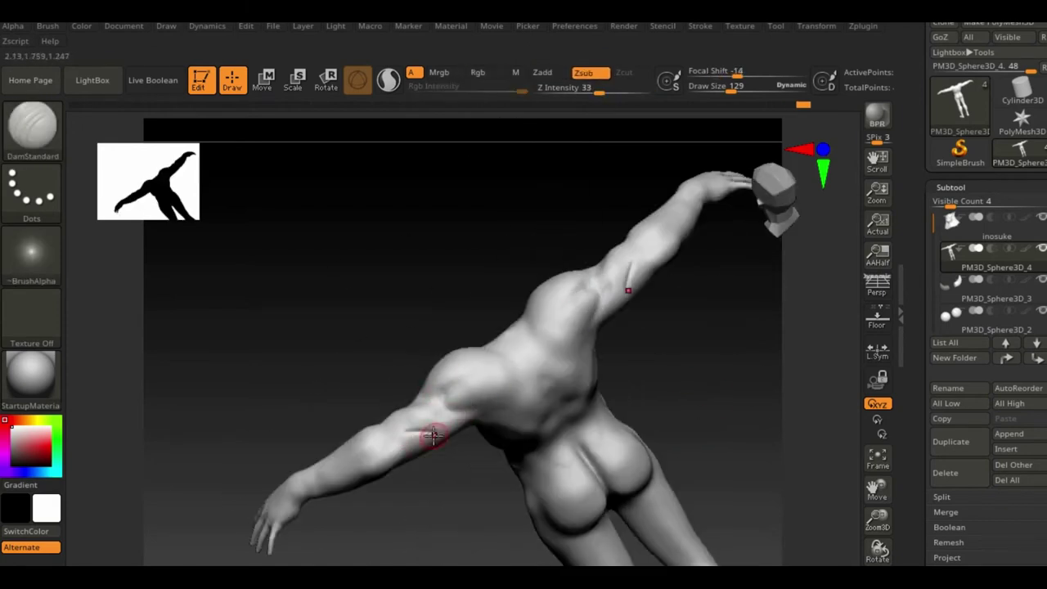
mouse_move(422, 439)
left_mouse_down("shift")
mouse_move(361, 440)
mouse_move(608, 384)
left_mouse_up("shift")
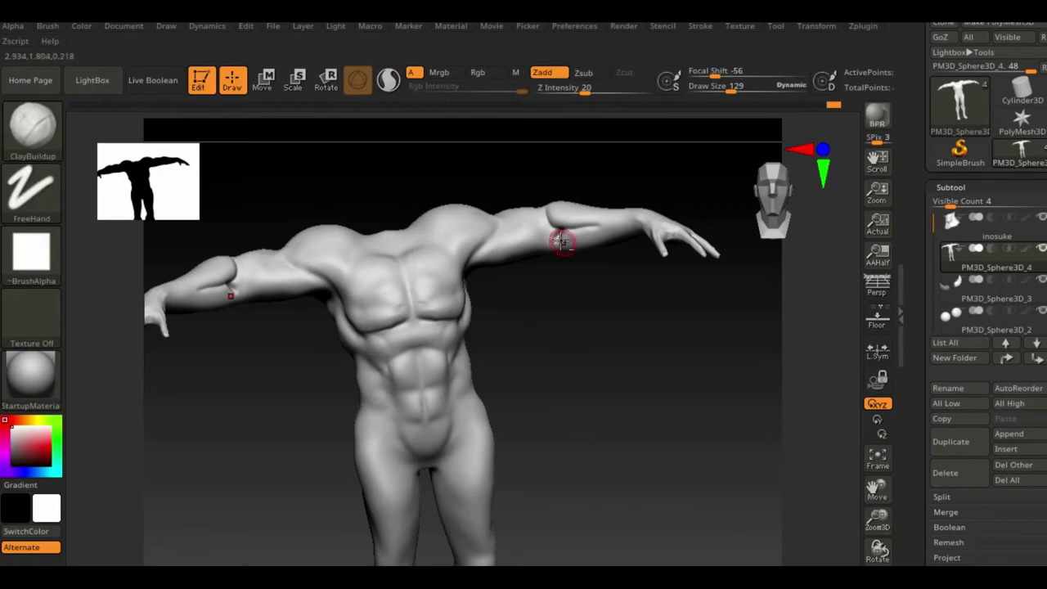
left_click_drag(561, 351, 531, 459, "alt")
left_click_drag(502, 269, 207, 250)
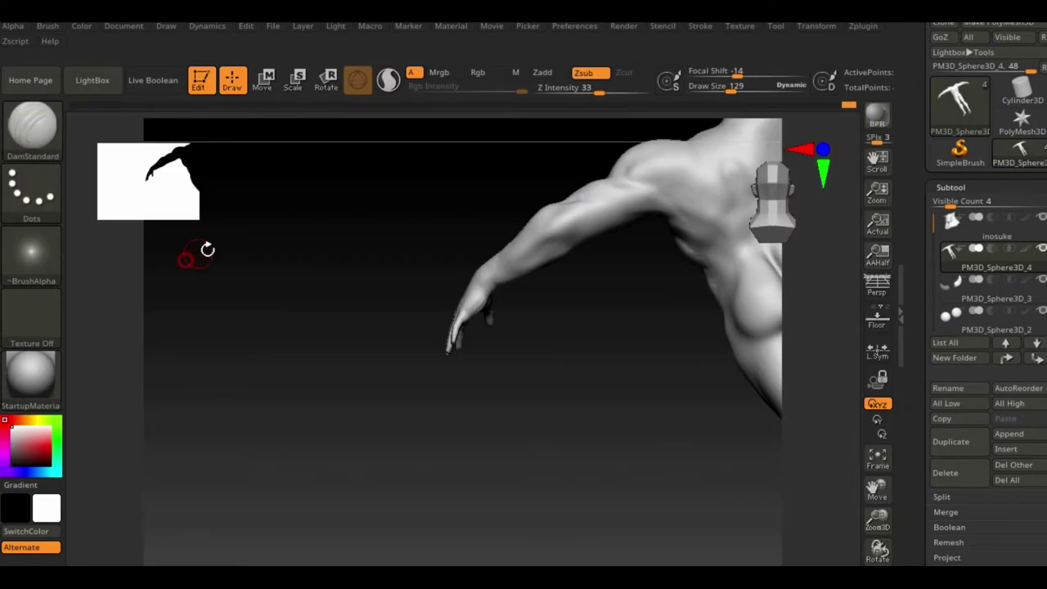
Step: Step through undo/redo history back to the front T-pose with the boar head visible
key("ctrl+z")
key("ctrl+z")
key("ctrl+z")
key("ctrl+z")
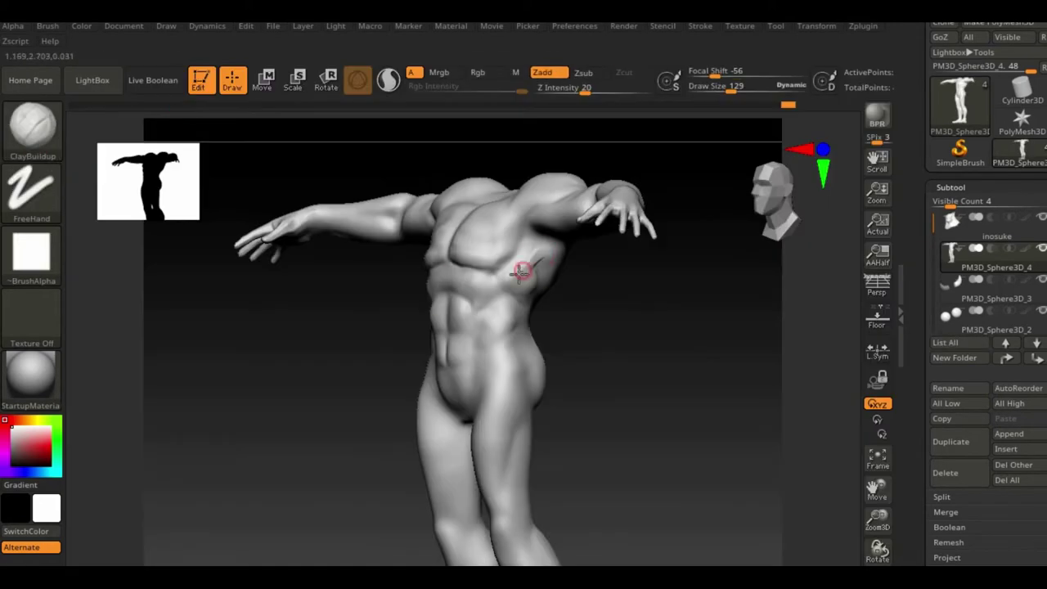
key("ctrl+z")
key("ctrl+z")
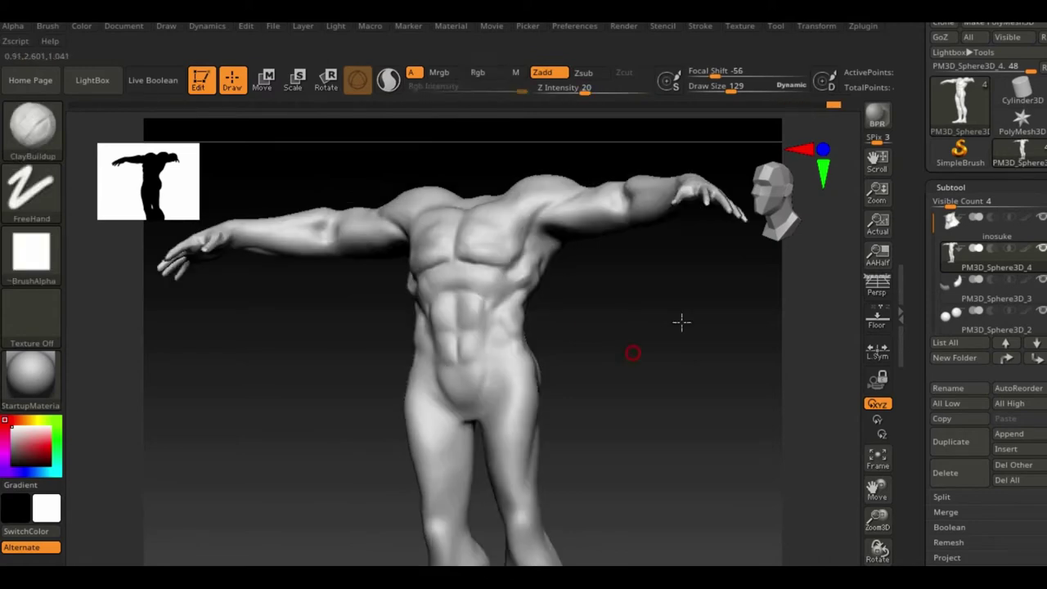
key("ctrl+z")
left_click(33, 127)
key("ctrl+z")
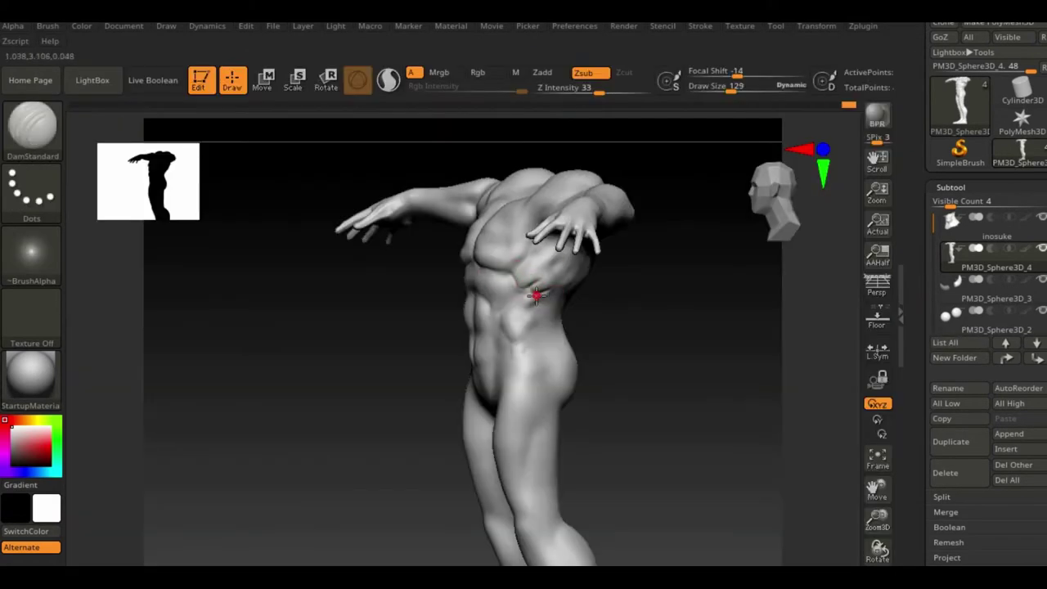
key("ctrl+z")
key("ctrl+z")
key("ctrl+z")
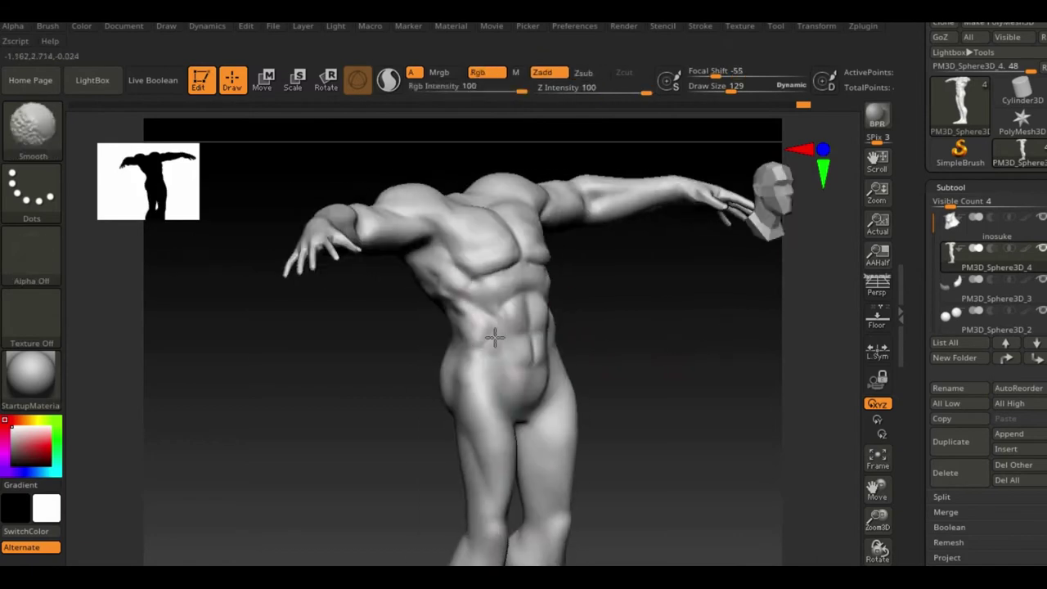
key("ctrl+z")
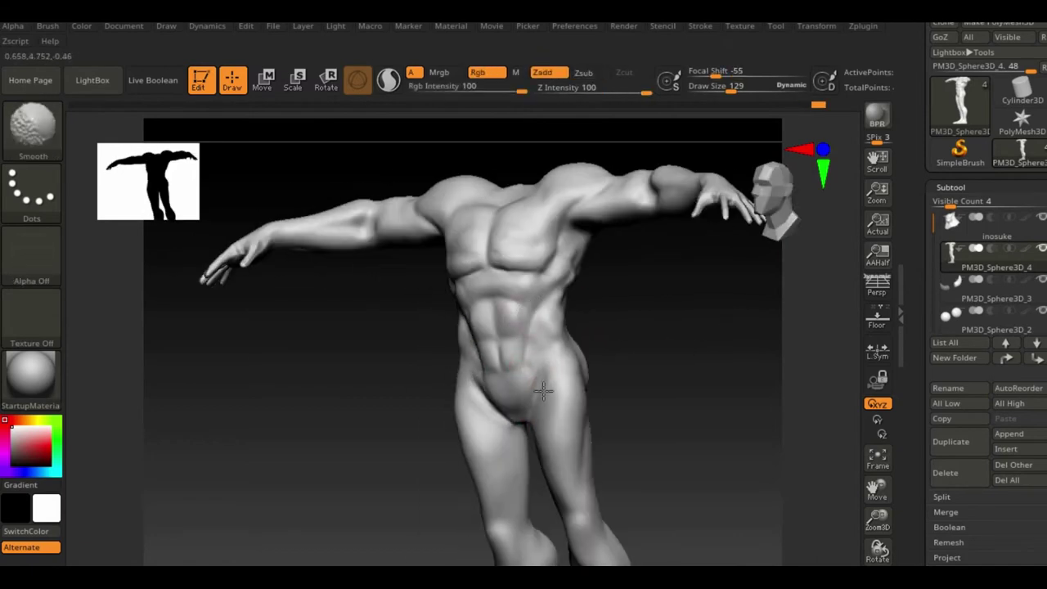
key("ctrl+shift+z")
key("ctrl+shift+z")
key("ctrl+shift+z")
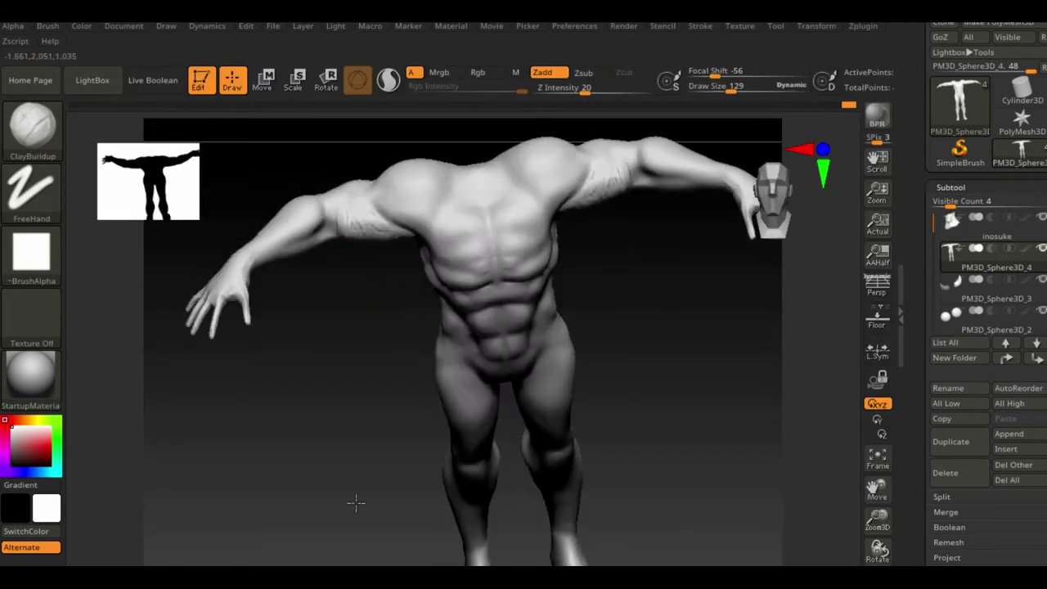
key("ctrl+z")
key("ctrl+z")
key("ctrl+z")
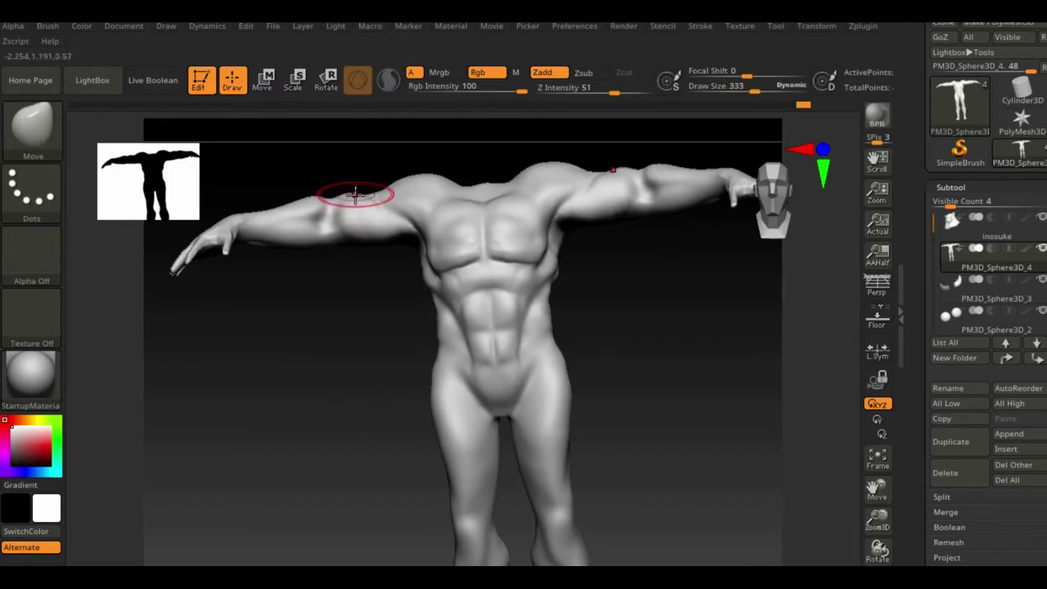
key("ctrl+z")
key("ctrl+z")
key("ctrl+z")
key("ctrl+z")
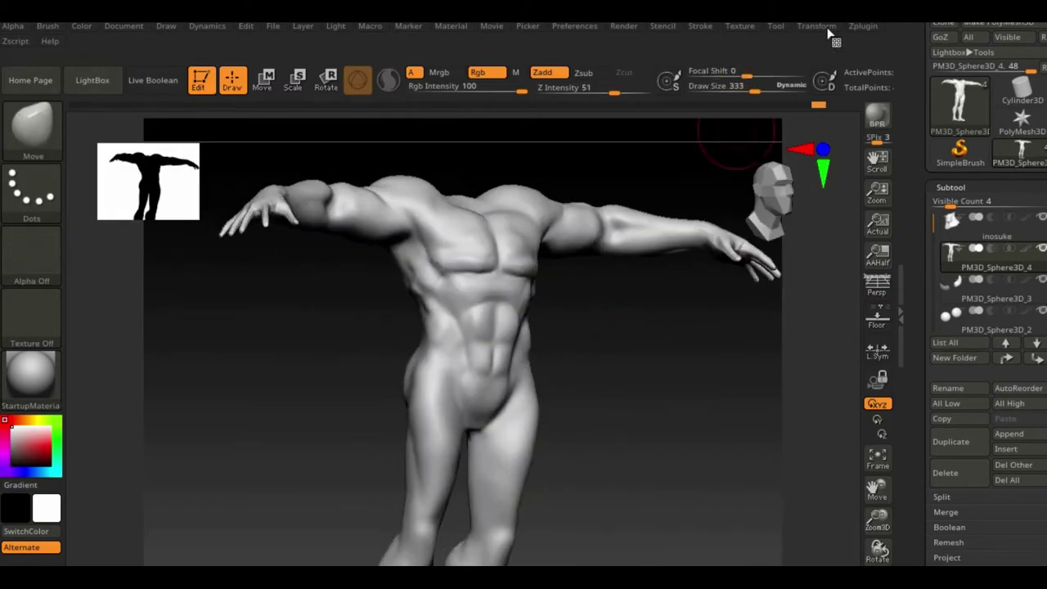
key("ctrl+z")
key("ctrl+z")
left_click(959, 26)
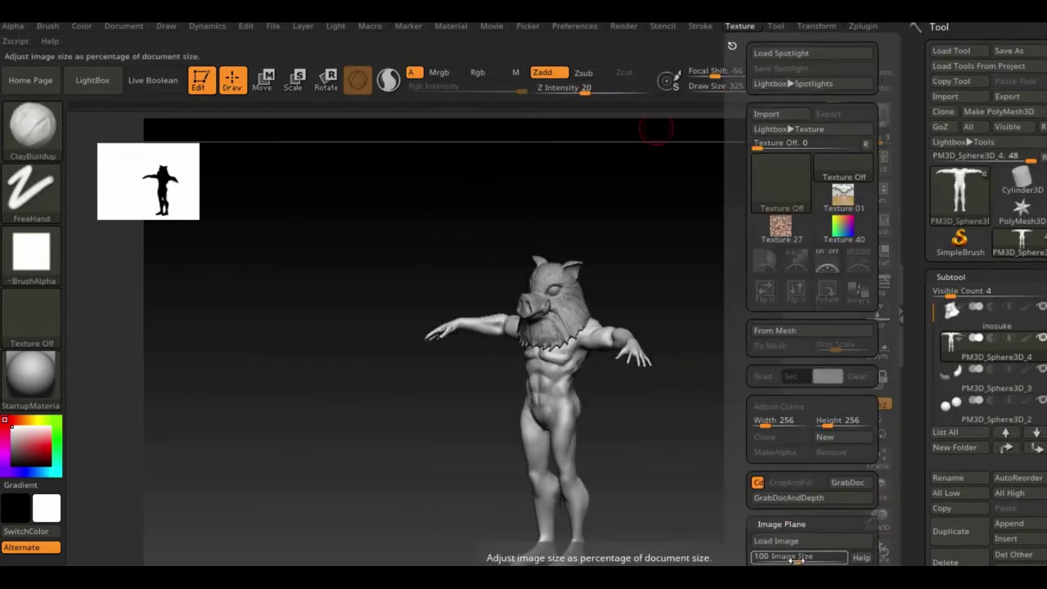
Step: Load the swordsman reference drawing as an image plane behind the figure
left_click(783, 535)
left_click(434, 392)
left_click(552, 477)
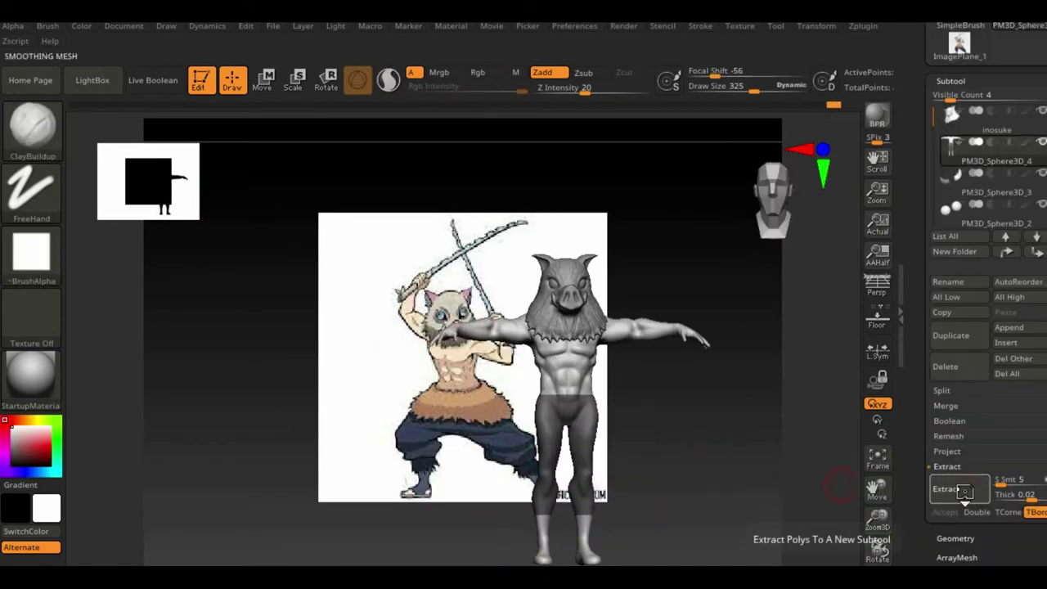
Step: Extract the masked legs into an Extract0 pants mesh, show it solo, frame it and hide polygroups
left_click(965, 491)
left_click(945, 511)
left_click(828, 27)
left_click(878, 349)
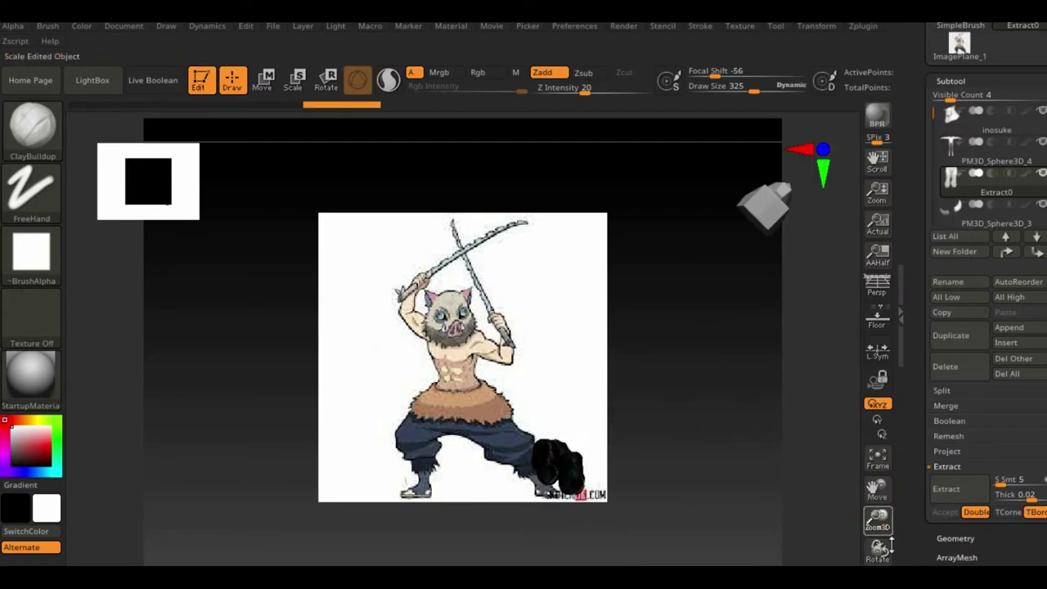
left_click(956, 538)
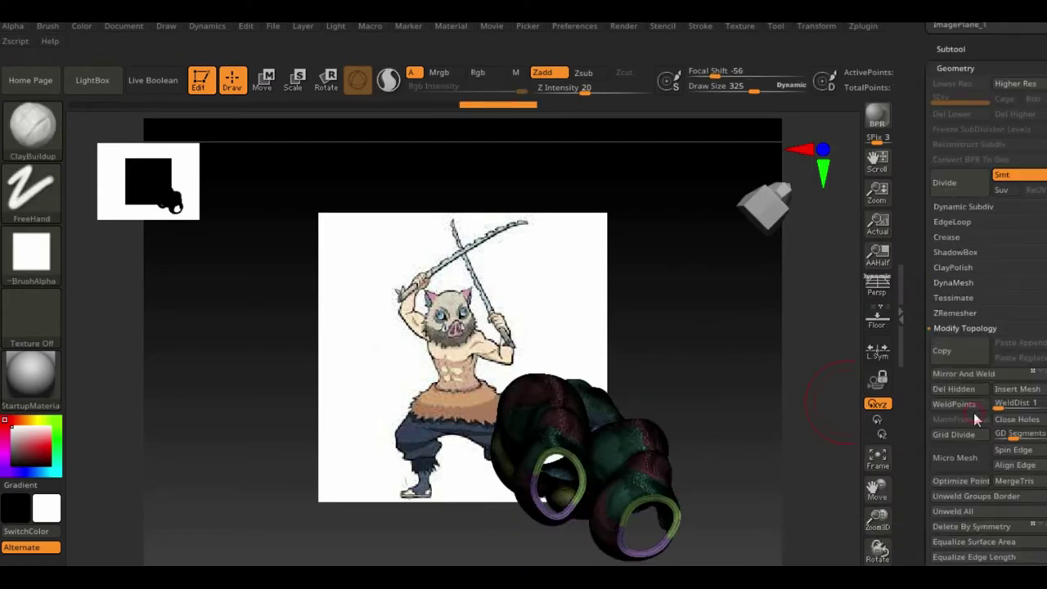
mouse_move(835, 401)
left_mouse_down()
mouse_move(734, 450)
mouse_move(781, 477)
mouse_move(720, 425)
mouse_move(748, 370)
mouse_move(823, 434)
left_mouse_up()
mouse_move(794, 385)
left_mouse_down()
mouse_move(758, 412)
mouse_move(818, 442)
left_mouse_up()
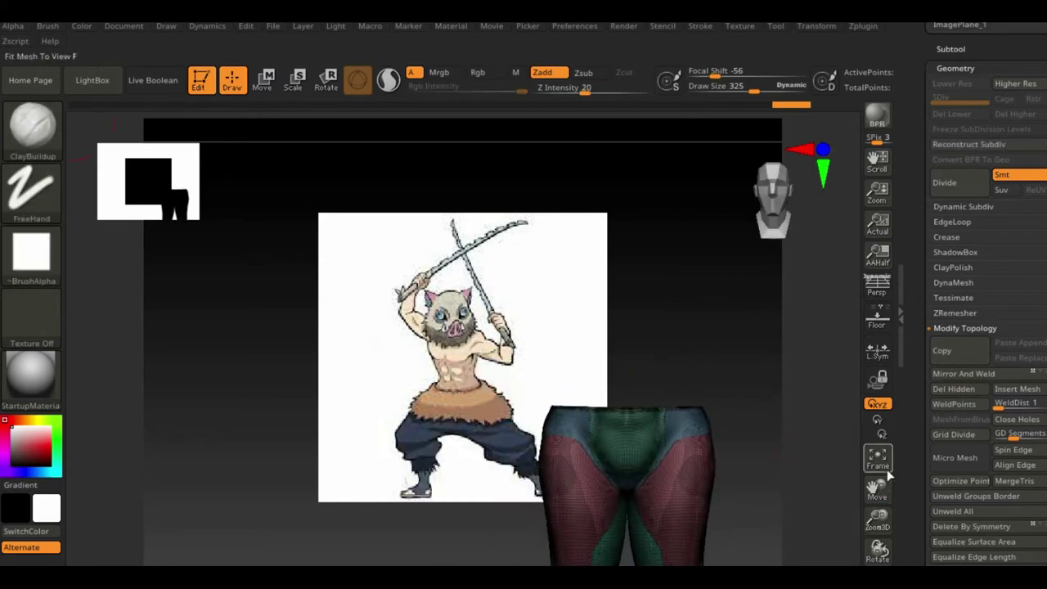
left_click(888, 473)
key("shift+f")
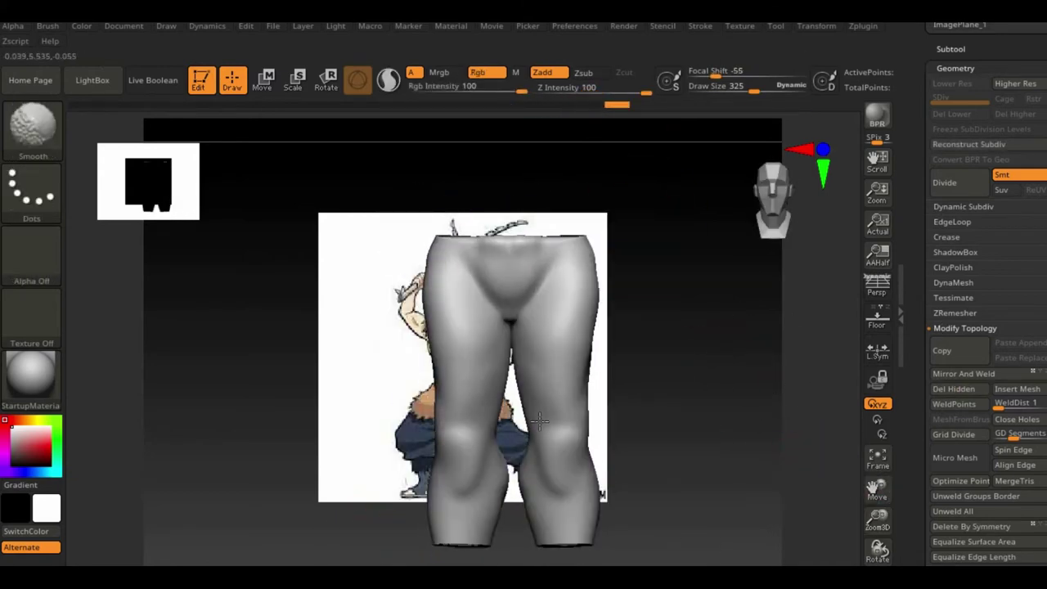
Step: Smooth the waist, upper legs and seat of the pants, selecting the ClayBuildup brush
left_click_drag(540, 421, 700, 398, "shift")
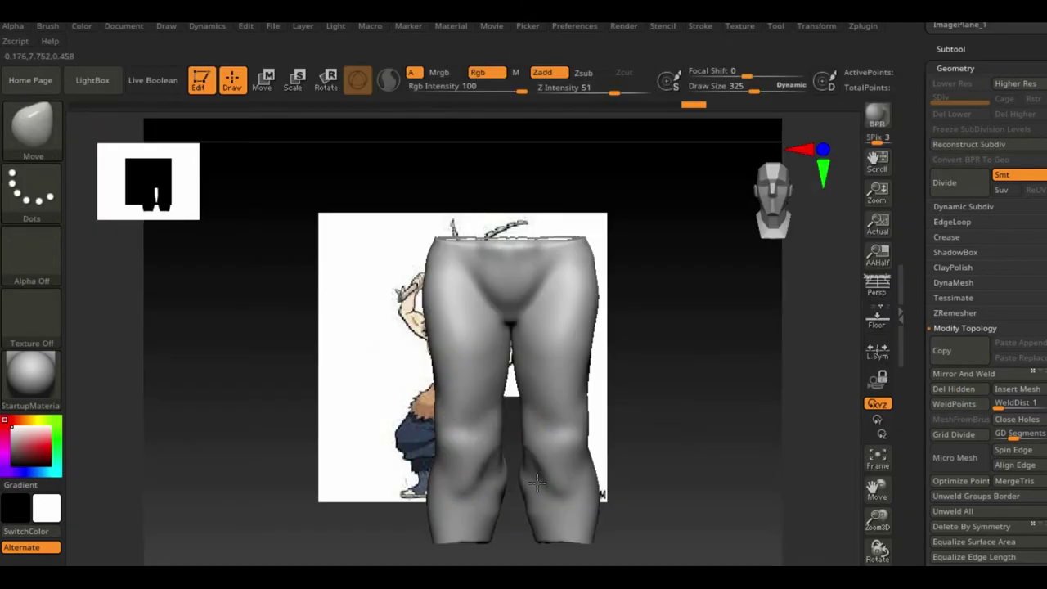
right_click_drag(537, 483, 568, 411)
key("b")
key("c")
key("b")
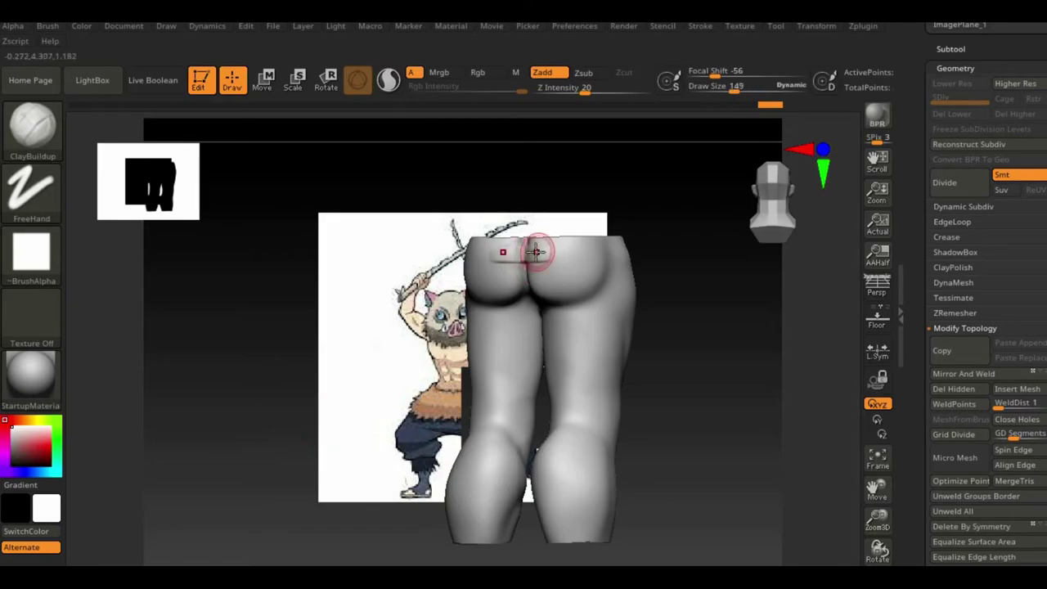
left_click_drag(552, 282, 532, 245, "shift")
left_click_drag(498, 281, 496, 257, "shift")
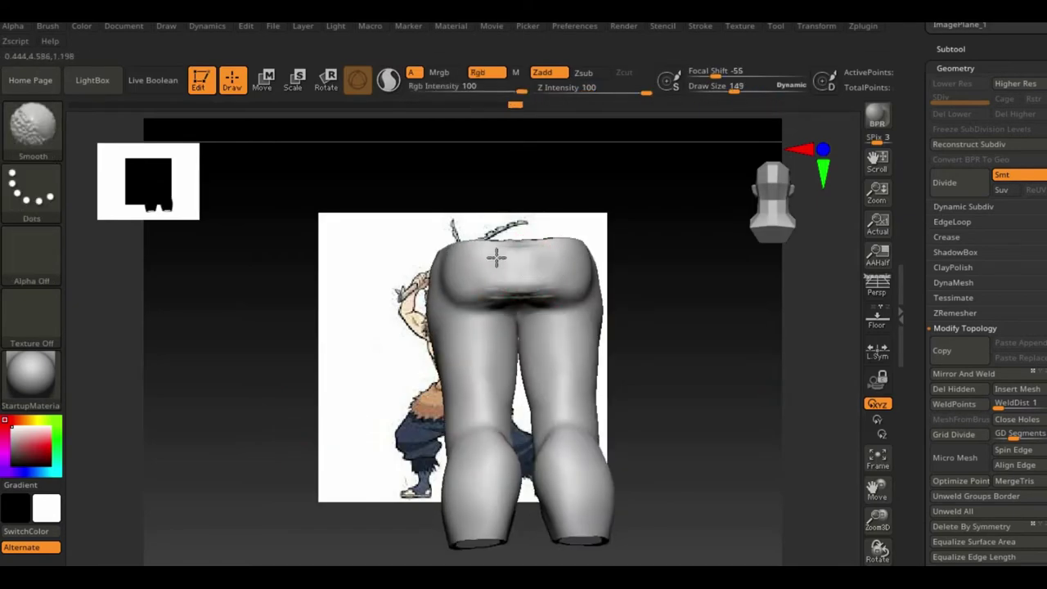
mouse_move(496, 257)
right_mouse_down("shift")
mouse_move(499, 241)
mouse_move(731, 444)
mouse_move(662, 475)
right_mouse_up("shift")
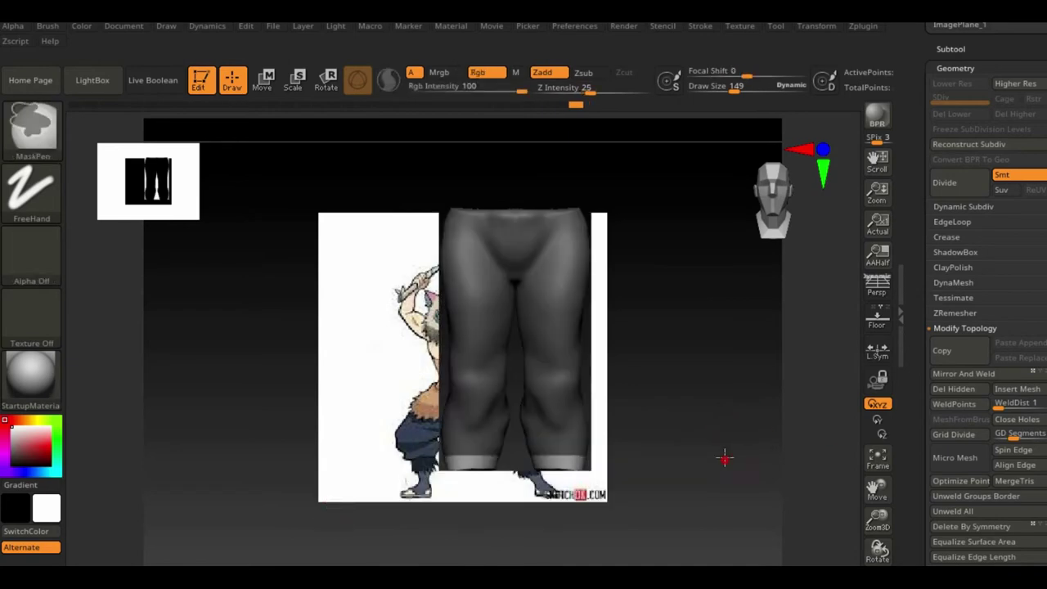
Step: Widen the trouser legs with the Move brush and smooth them from front, side and back
key("b")
key("m")
key("v")
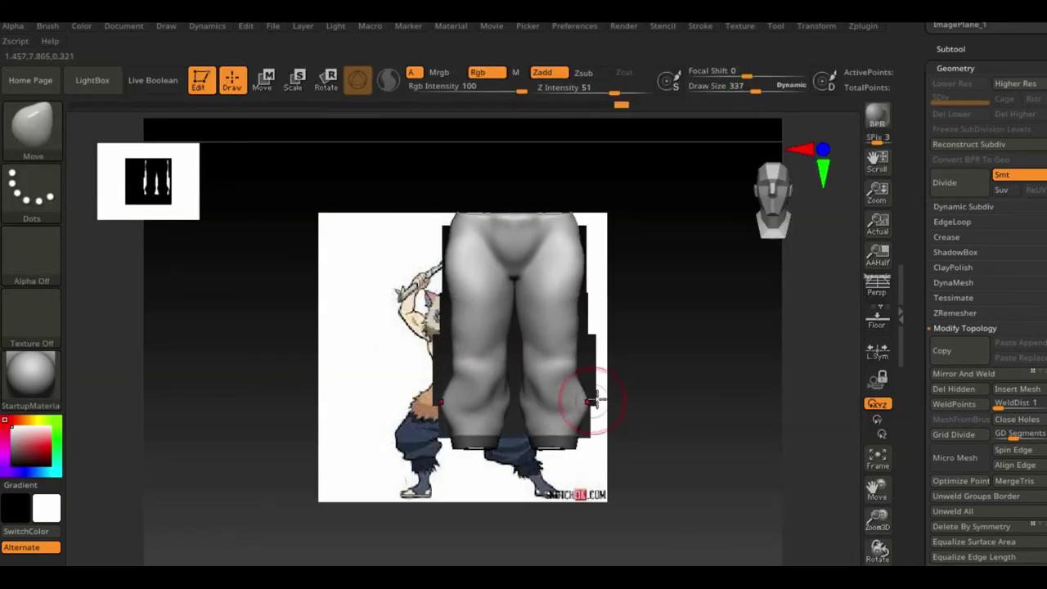
right_click_drag(594, 400, 623, 421)
mouse_move(612, 354)
right_mouse_down()
mouse_move(627, 362)
mouse_move(577, 384)
mouse_move(578, 335)
mouse_move(760, 374)
mouse_move(714, 364)
right_mouse_up()
mouse_move(720, 427)
right_mouse_down()
mouse_move(631, 491)
mouse_move(709, 410)
right_mouse_up()
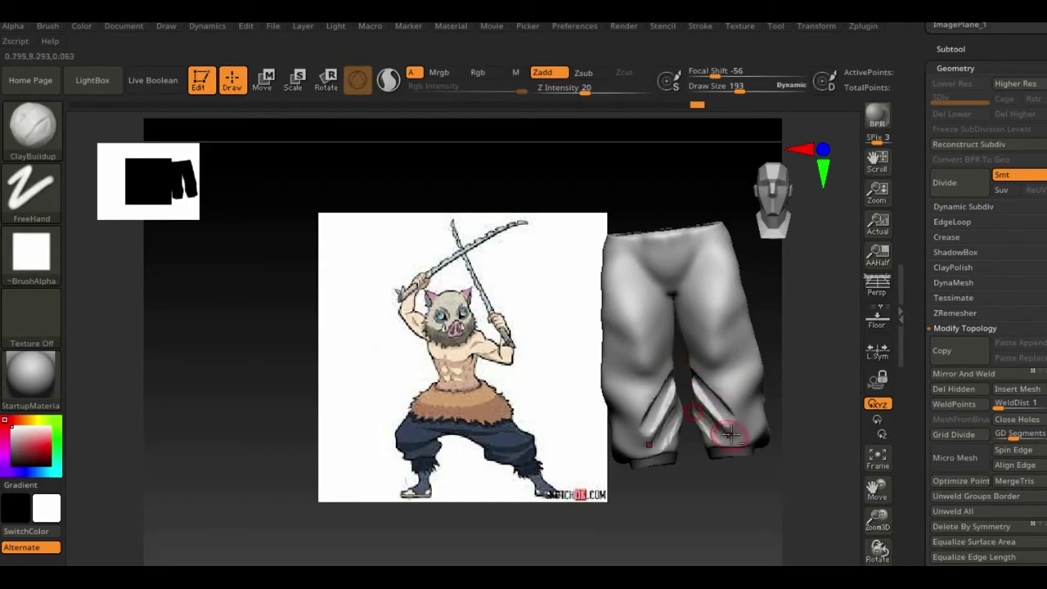
mouse_move(728, 433)
right_mouse_down()
mouse_move(737, 397)
mouse_move(609, 490)
right_mouse_up()
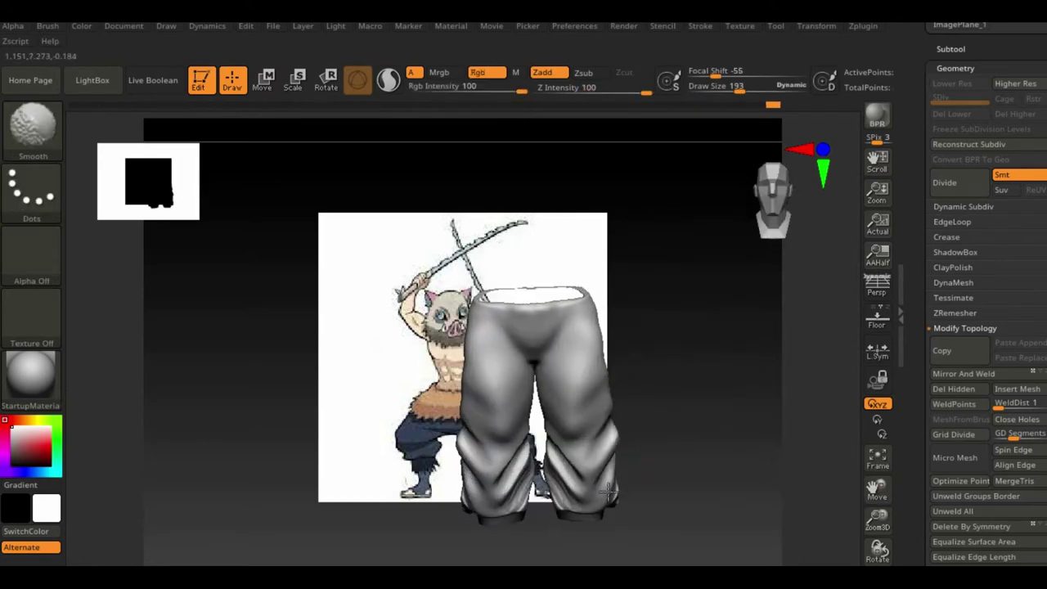
right_click_drag(774, 382, 658, 421)
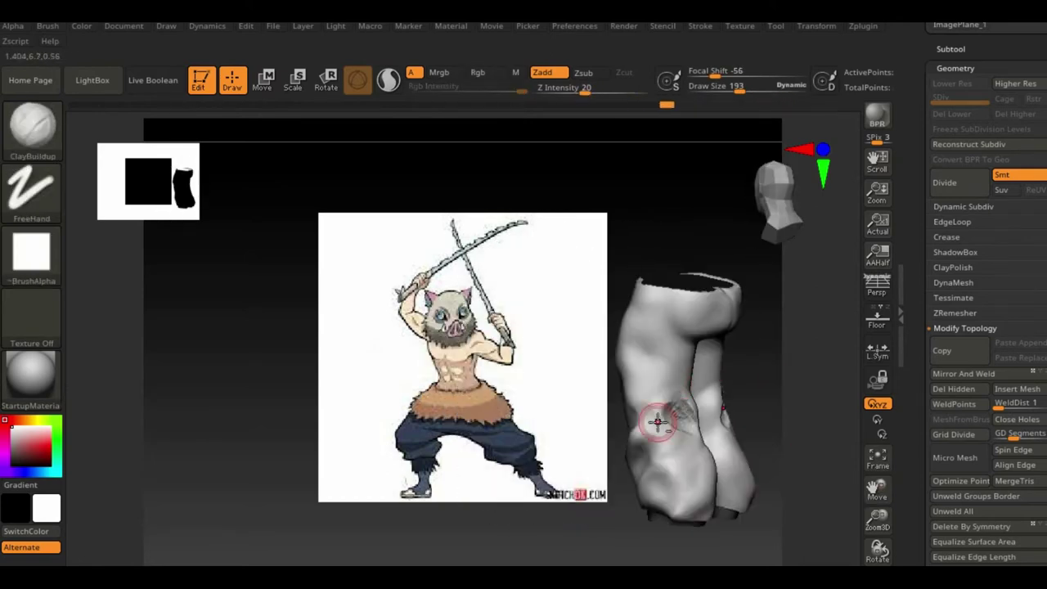
right_click_drag(666, 379, 705, 440, "shift")
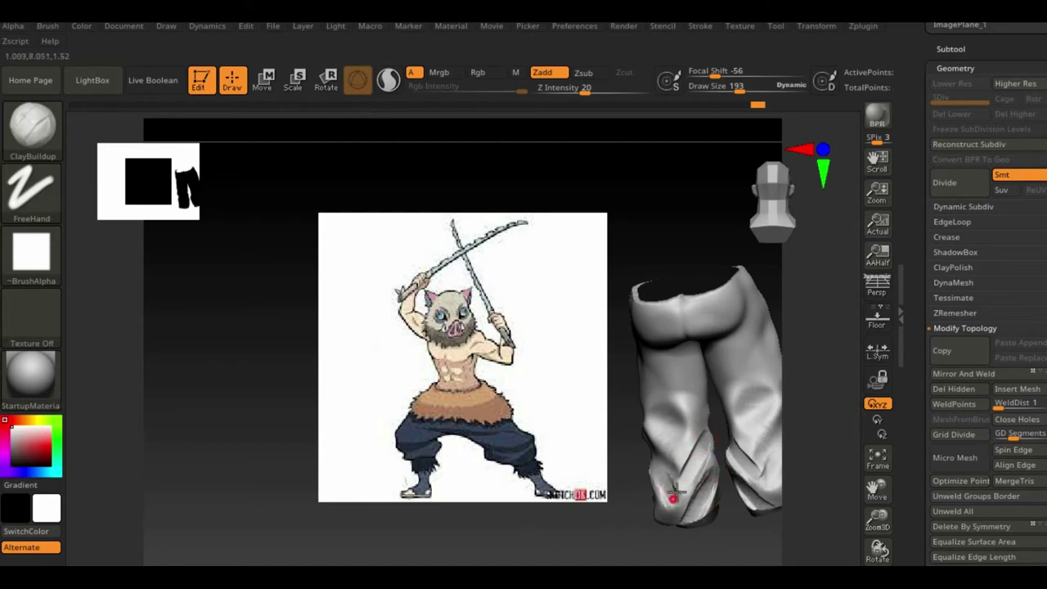
mouse_move(674, 492)
right_mouse_down("shift")
mouse_move(622, 360)
mouse_move(752, 421)
mouse_move(662, 369)
mouse_move(754, 237)
mouse_move(568, 491)
mouse_move(685, 351)
mouse_move(801, 401)
mouse_move(625, 458)
mouse_move(748, 414)
right_mouse_up("shift")
Step: Shrink the trousers over the reference and turn off Solo to show the whole figure
key("w")
left_click_drag(425, 90, 448, 168)
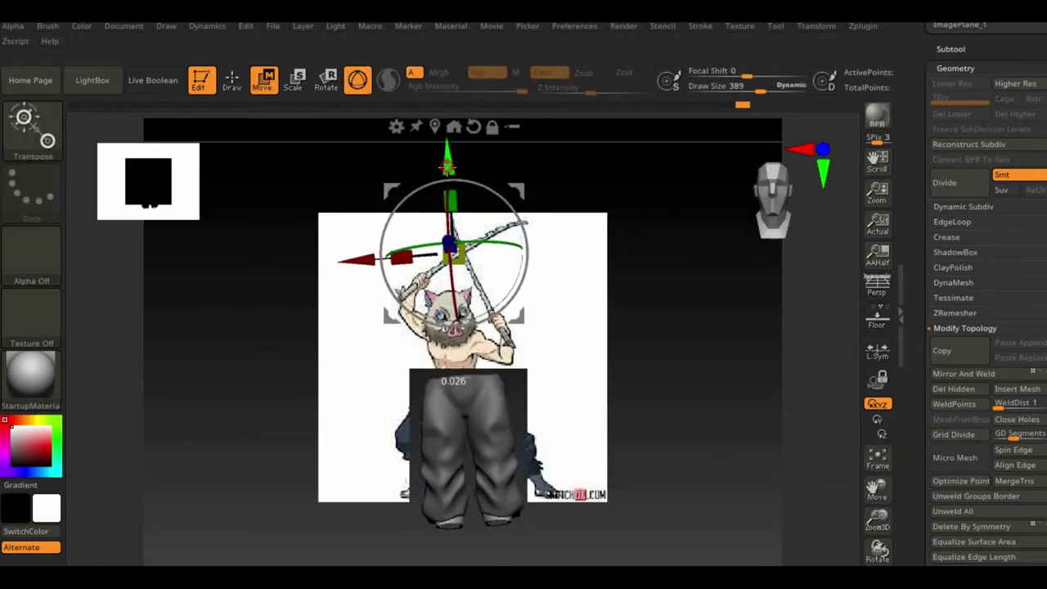
key("q")
left_click(816, 25)
left_click(838, 366)
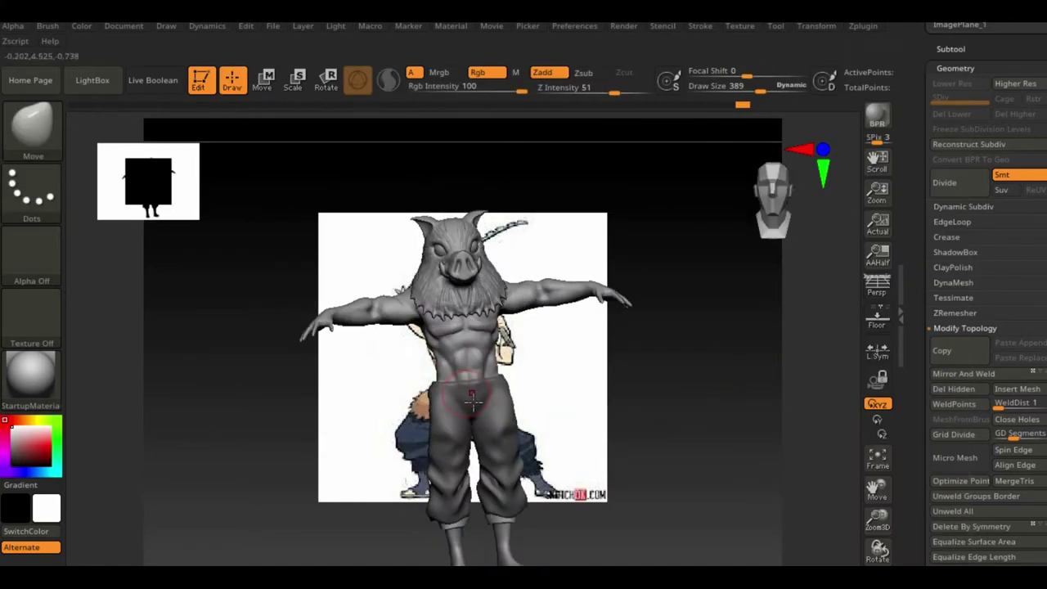
mouse_move(472, 401)
right_mouse_down()
mouse_move(703, 407)
mouse_move(626, 376)
right_mouse_up()
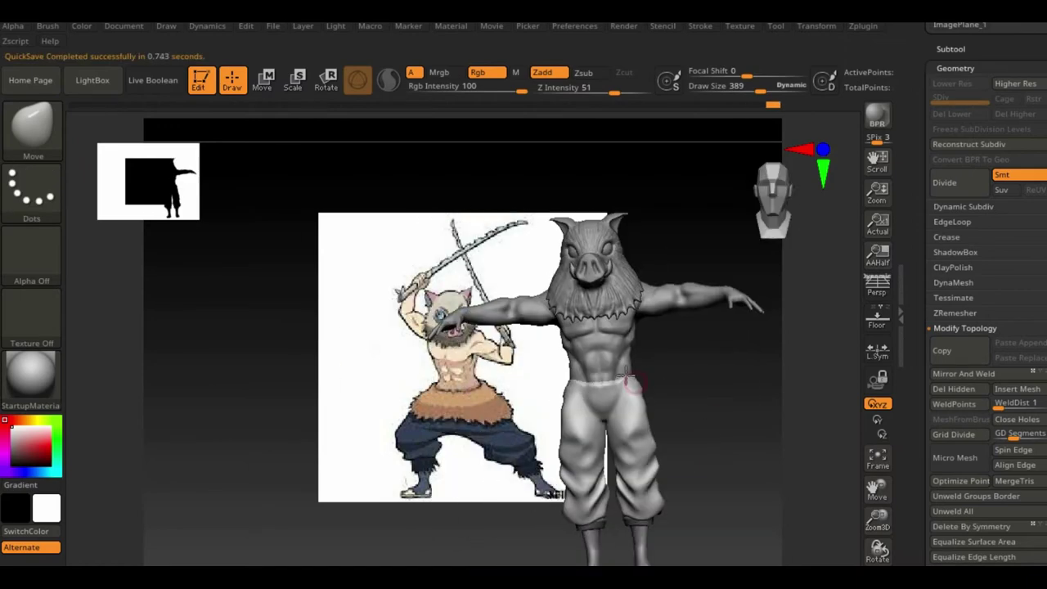
left_click(776, 26)
right_click_drag(703, 426, 701, 561)
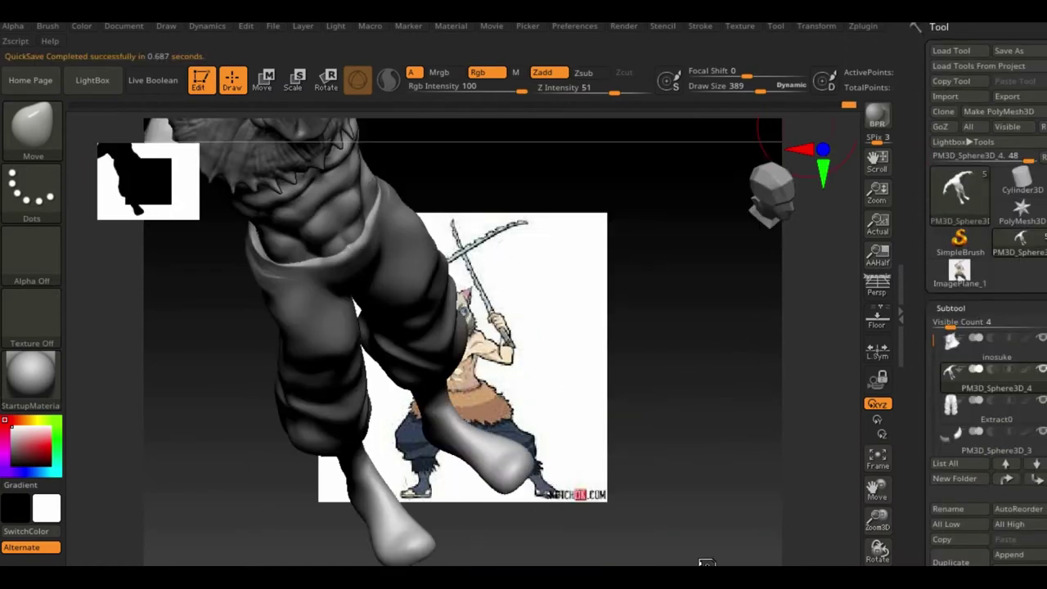
right_click_drag(705, 563, 818, 491)
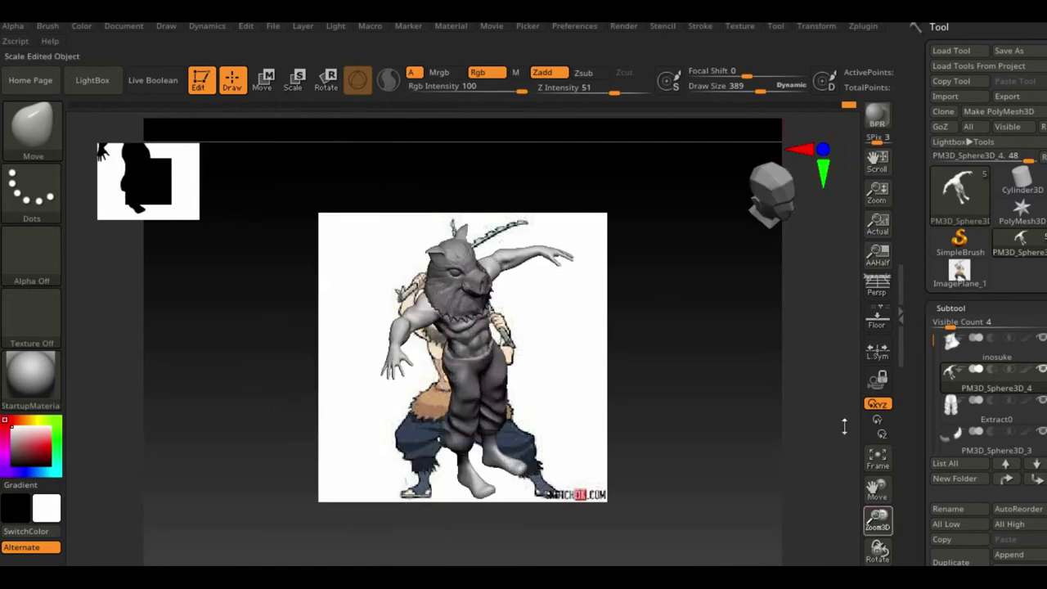
left_click_drag(877, 491, 877, 524)
Step: Extract the masked hip area of Extract0 into a new loincloth piece and DynaMesh it
left_click(950, 400)
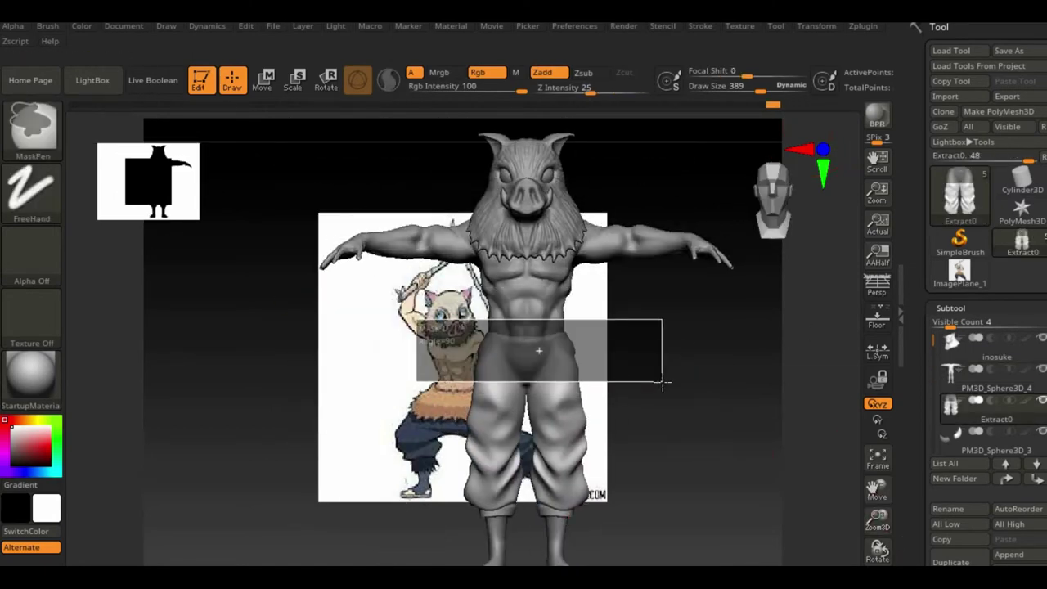
left_click_drag(923, 450, 923, 246)
left_click(946, 488)
left_click(945, 534)
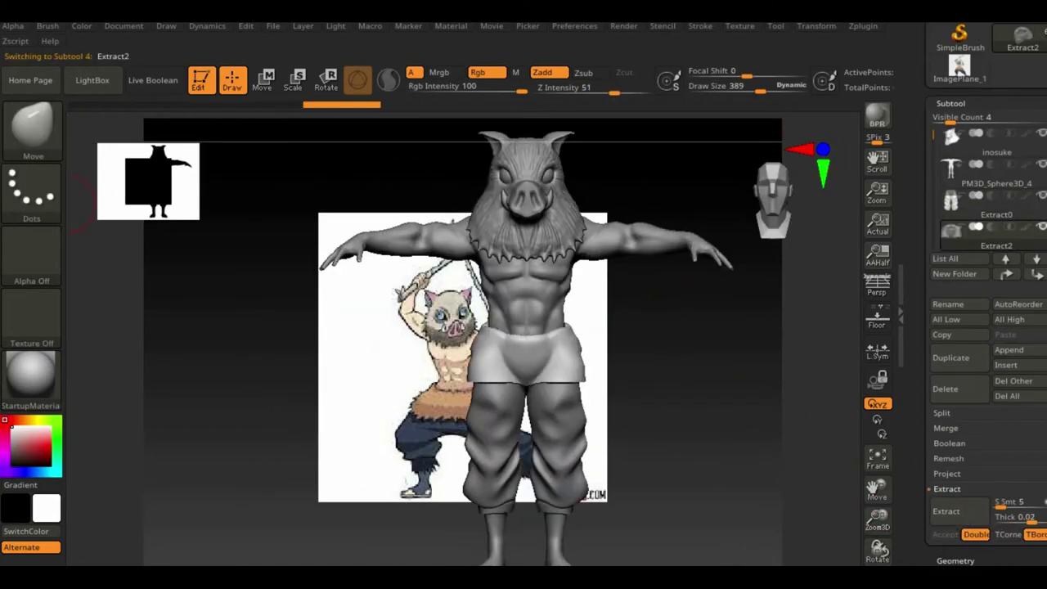
left_click(524, 368)
left_click_drag(523, 369, 551, 383)
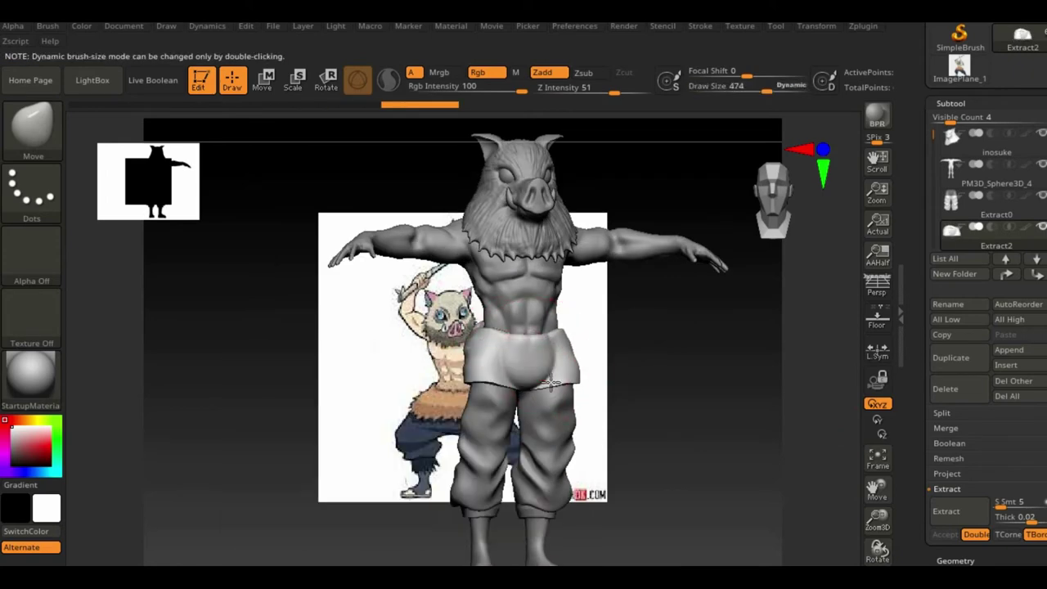
mouse_move(622, 380)
left_mouse_down()
mouse_move(596, 393)
mouse_move(673, 380)
mouse_move(646, 380)
left_mouse_up()
left_click(955, 560)
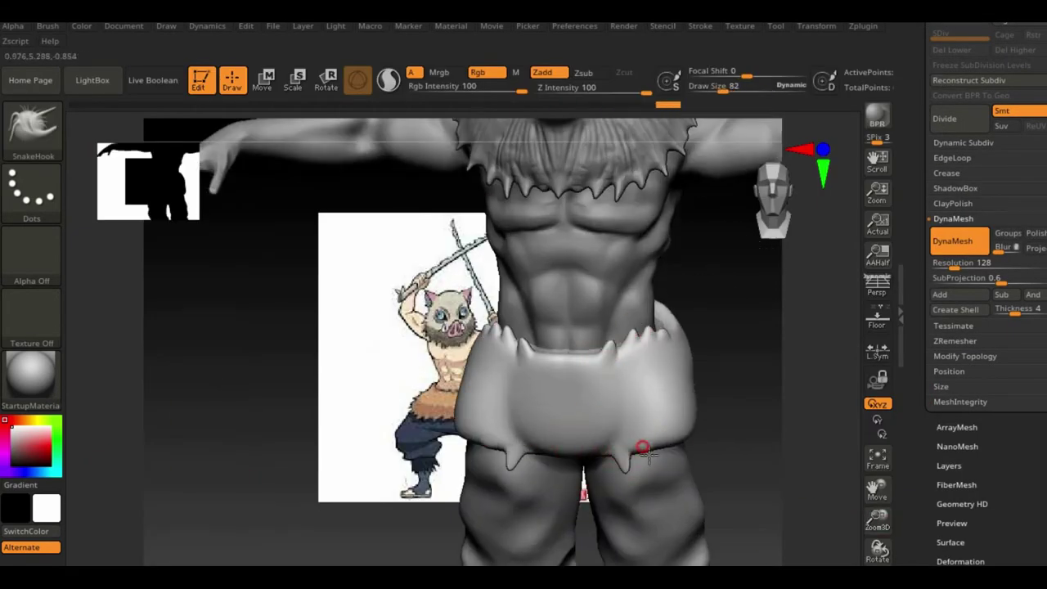
Step: Roughen the loincloth surface with the Noise brush, checking it from front and side
left_click_drag(644, 450, 719, 438)
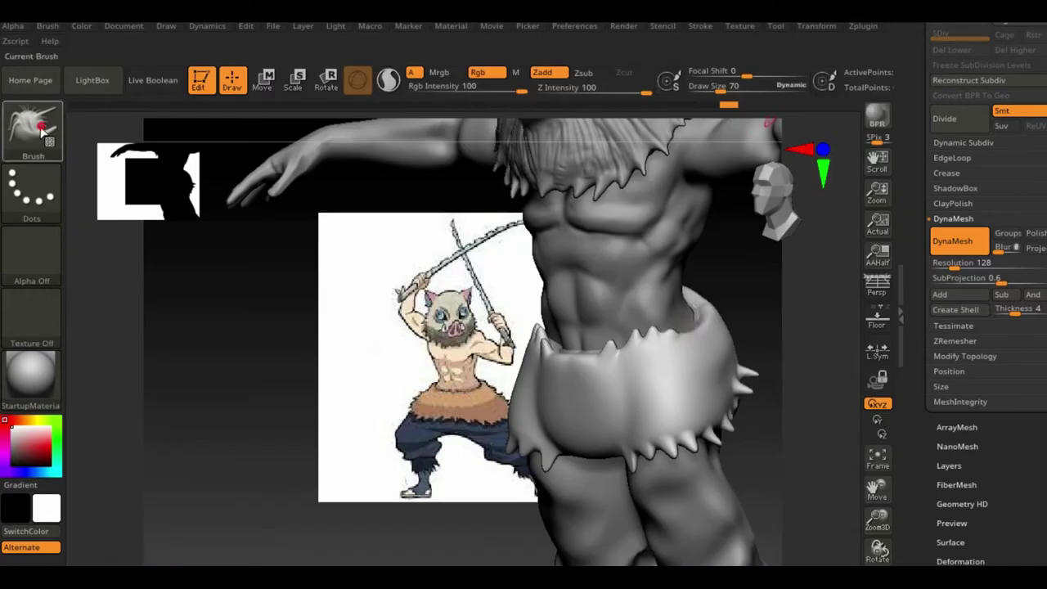
mouse_move(596, 421)
left_mouse_down()
mouse_move(765, 381)
mouse_move(755, 401)
left_mouse_up()
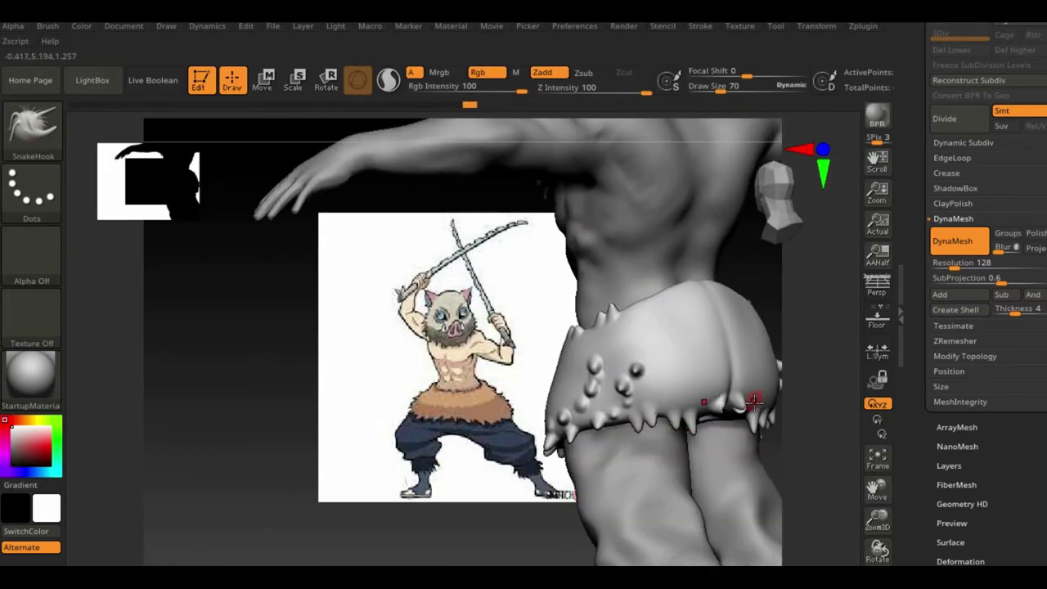
left_click_drag(693, 379, 601, 401)
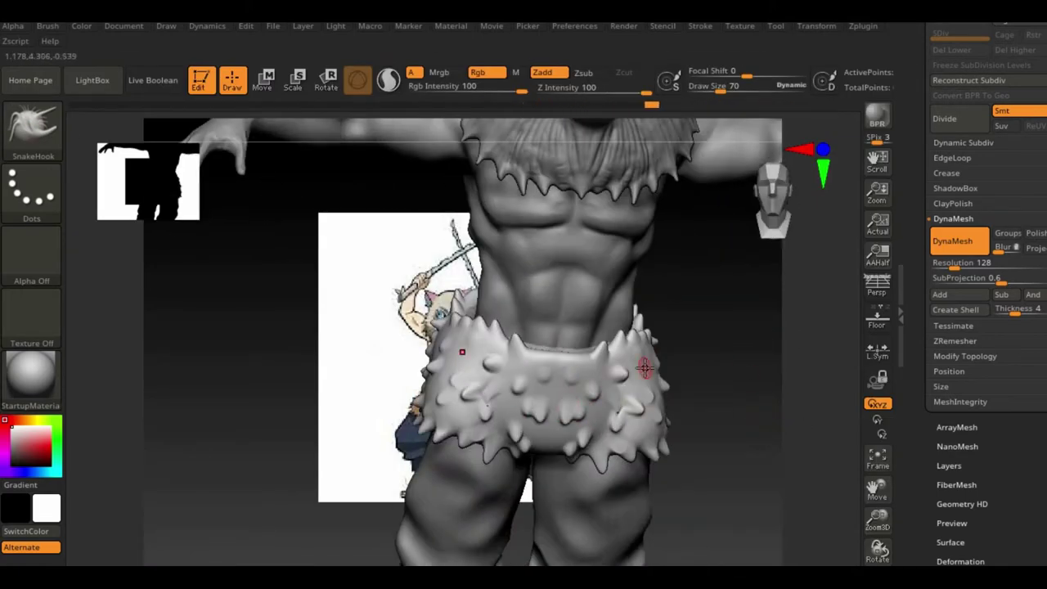
left_click_drag(648, 462, 696, 458, "alt")
key("b")
left_click(539, 136)
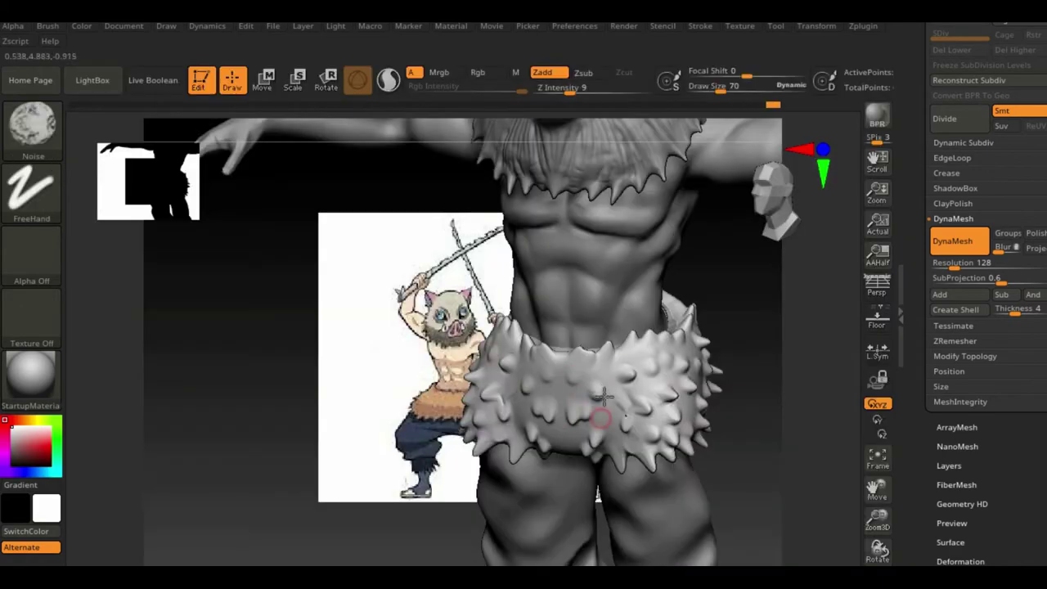
right_click_drag(606, 400, 719, 396)
mouse_move(572, 432)
right_mouse_down()
mouse_move(666, 385)
mouse_move(631, 347)
mouse_move(724, 403)
right_mouse_up()
Step: Pull spiky tufts from the loincloth with the SnakeHook brush, working round to the back
key("b")
left_click(240, 493)
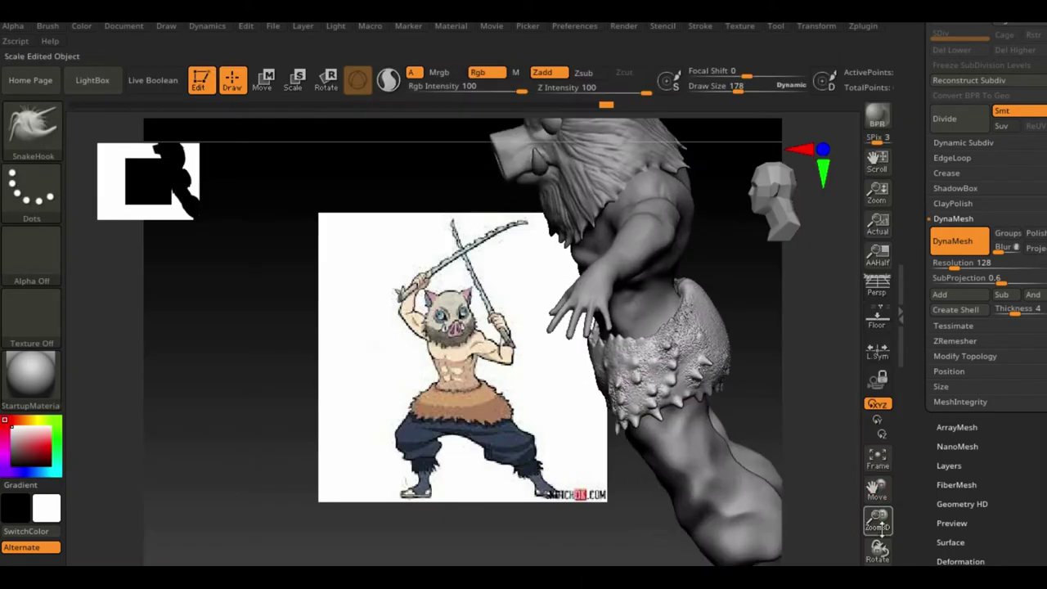
mouse_move(490, 368)
right_mouse_down()
mouse_move(536, 397)
mouse_move(717, 334)
mouse_move(654, 360)
mouse_move(631, 363)
mouse_move(719, 340)
mouse_move(626, 352)
mouse_move(556, 422)
right_mouse_up()
mouse_move(664, 364)
right_mouse_down()
mouse_move(373, 382)
mouse_move(491, 352)
mouse_move(451, 350)
right_mouse_up()
Step: Sharpen the tufts with the Pinch brush, then return to the Move brush at size 1000
key("b")
key("p")
key("i")
mouse_move(632, 344)
right_mouse_down()
mouse_move(722, 332)
mouse_move(614, 231)
right_mouse_up()
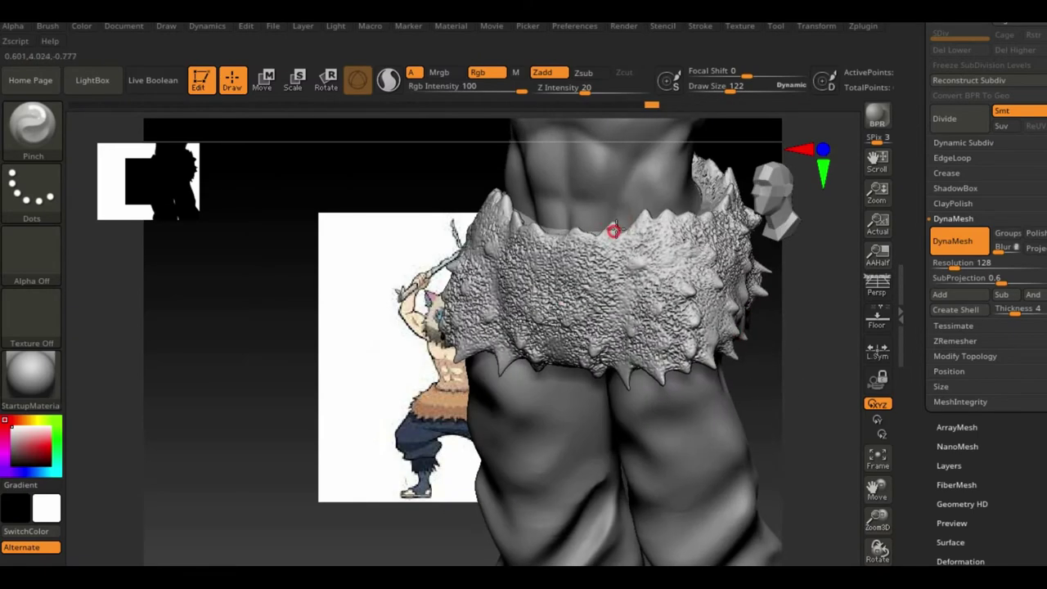
mouse_move(691, 203)
right_mouse_down()
mouse_move(747, 257)
mouse_move(701, 374)
mouse_move(624, 380)
mouse_move(755, 449)
mouse_move(792, 435)
mouse_move(679, 354)
right_mouse_up()
key("b")
key("m")
key("v")
left_click_drag(532, 312, 556, 364)
mouse_move(527, 424)
right_mouse_down()
mouse_move(693, 407)
mouse_move(720, 417)
right_mouse_up()
Step: Confirm saving the model and frame both legs from the front over the reference
double_click(380, 323)
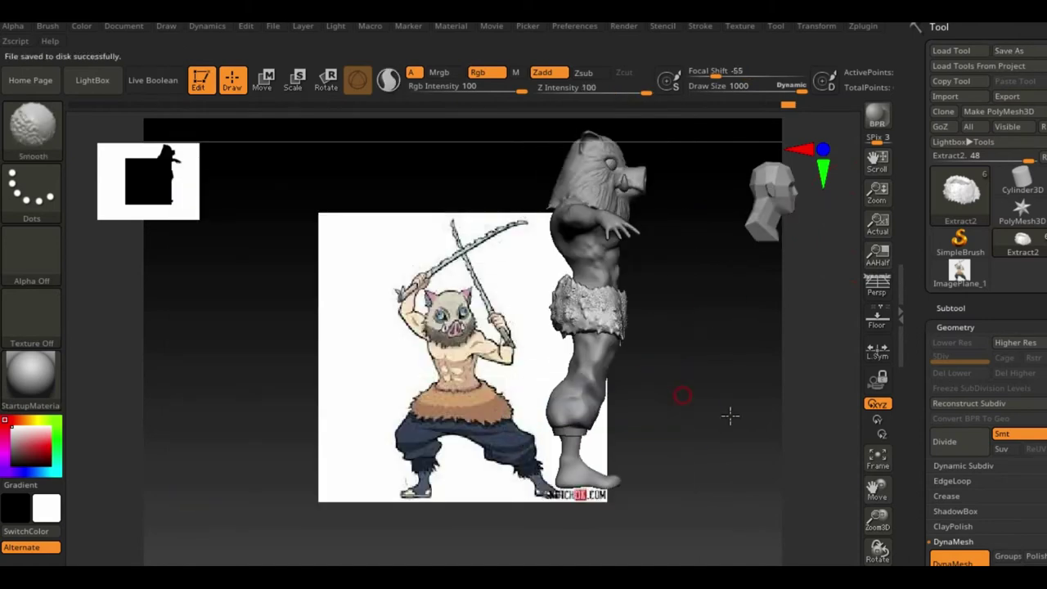
left_click_drag(801, 472, 527, 480)
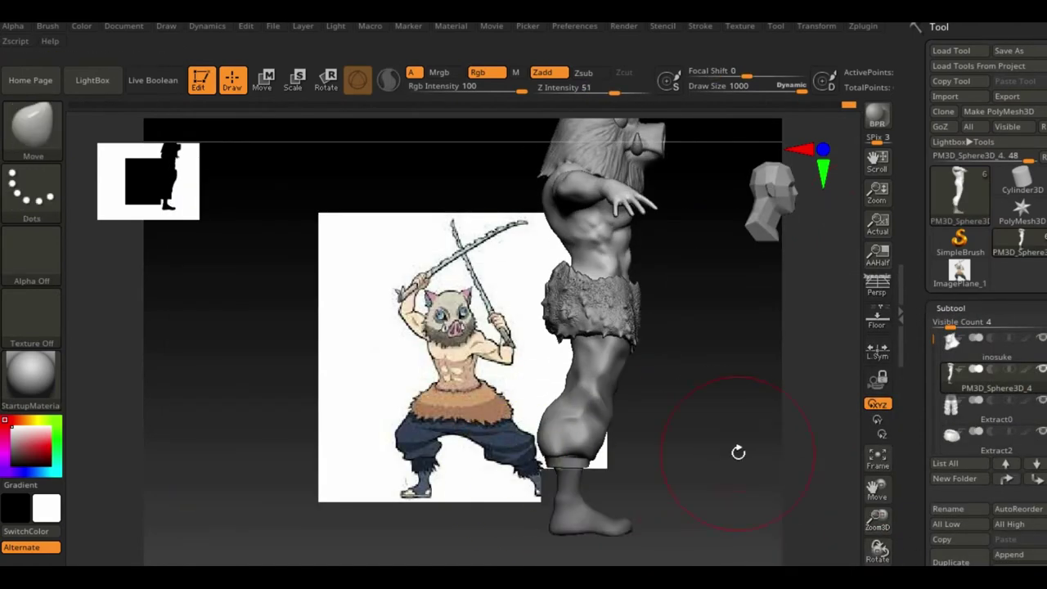
mouse_move(740, 451)
left_mouse_down()
mouse_move(678, 532)
mouse_move(618, 478)
mouse_move(739, 425)
mouse_move(735, 458)
left_mouse_up()
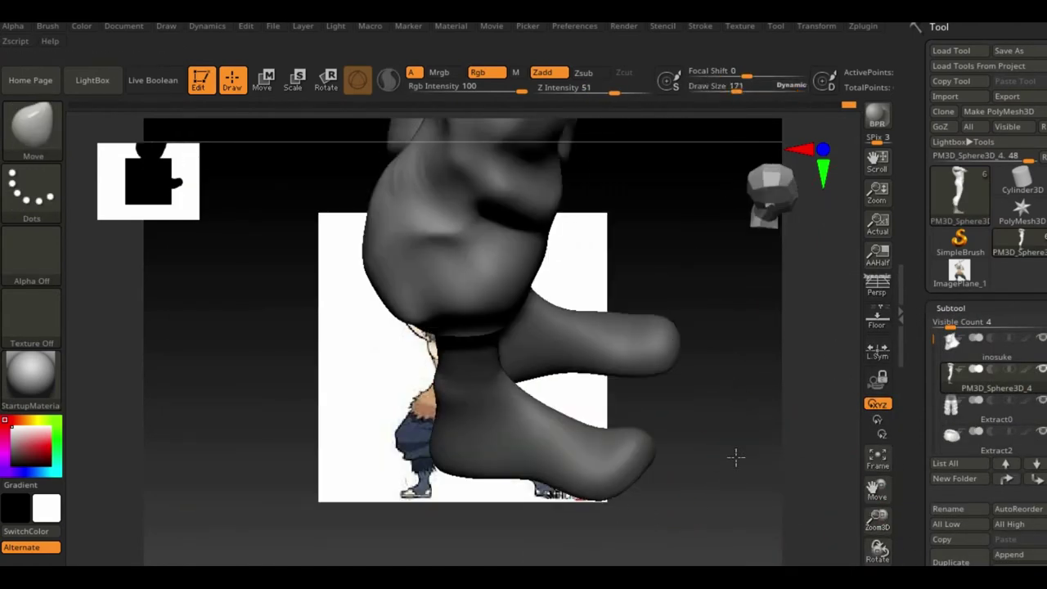
mouse_move(634, 444)
left_mouse_down()
mouse_move(743, 412)
mouse_move(712, 301)
mouse_move(728, 393)
mouse_move(725, 336)
left_mouse_up()
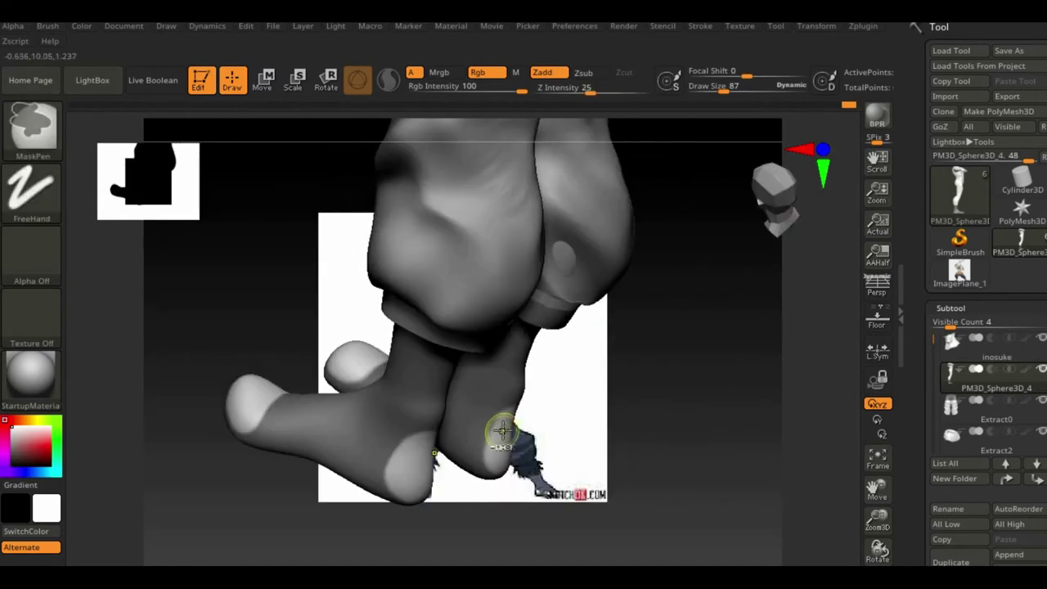
scroll(920, 419, "down", 5)
Step: Extract a 0.03-thick shell around the feet, solo it and delete the sole caps
left_click(963, 544)
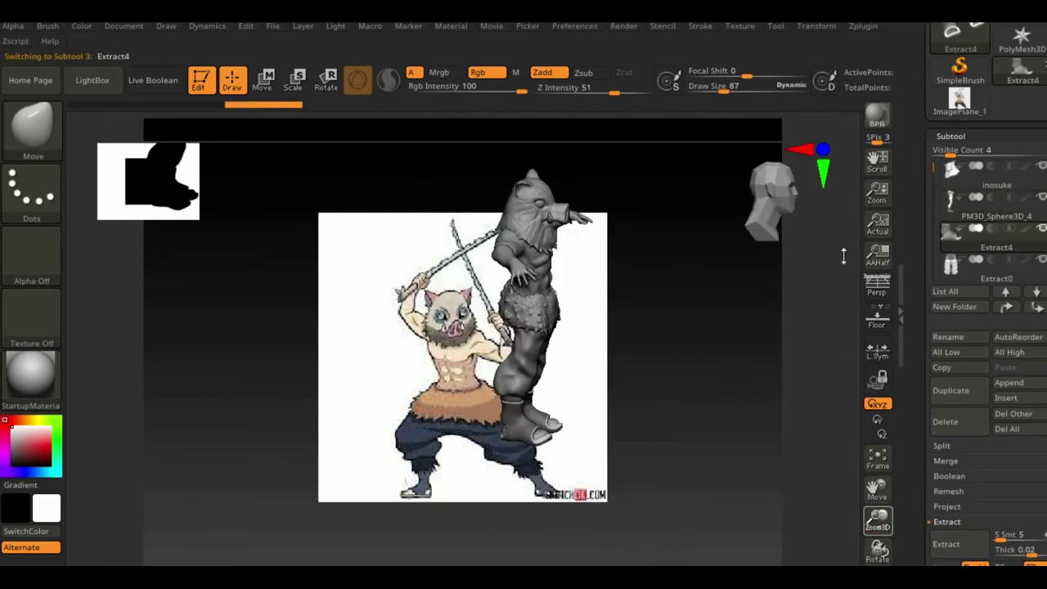
left_click(868, 350)
mouse_move(736, 379)
left_mouse_down()
mouse_move(769, 444)
mouse_move(678, 462)
mouse_move(690, 335)
left_mouse_up()
left_click(971, 309)
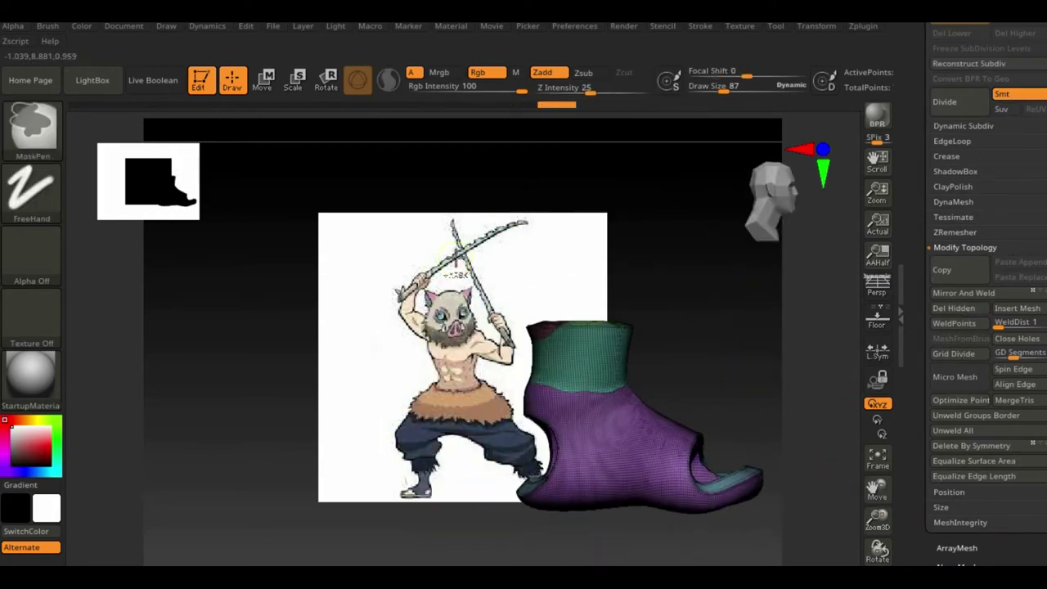
left_click_drag(677, 395, 692, 337, "ctrl")
Step: Slice the sole off the boot with the TrimCurve brush, leaving it open-toed
key("b")
key("m")
key("v")
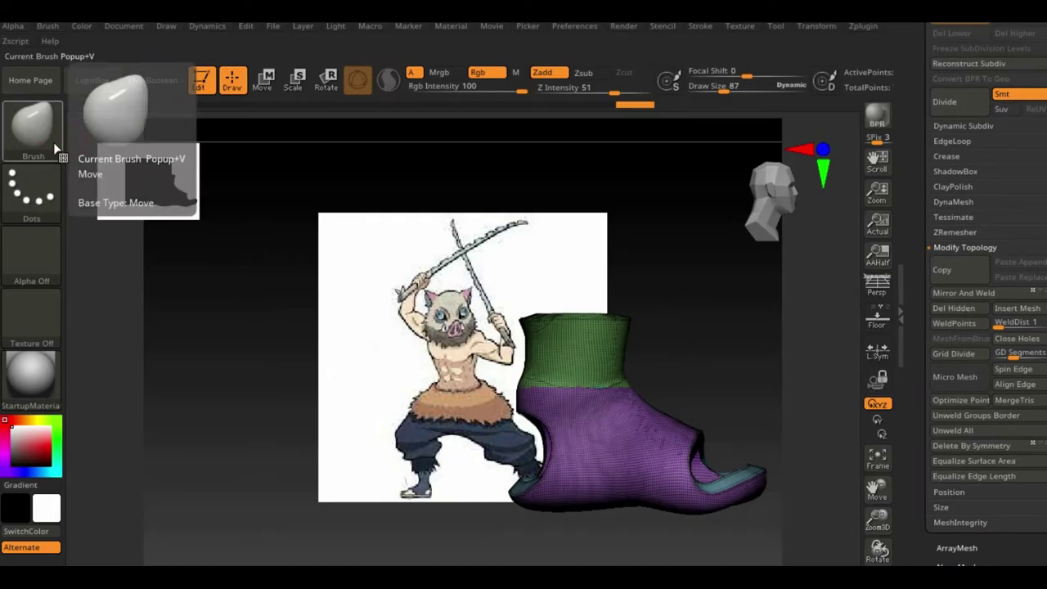
left_click_drag(877, 523, 853, 456)
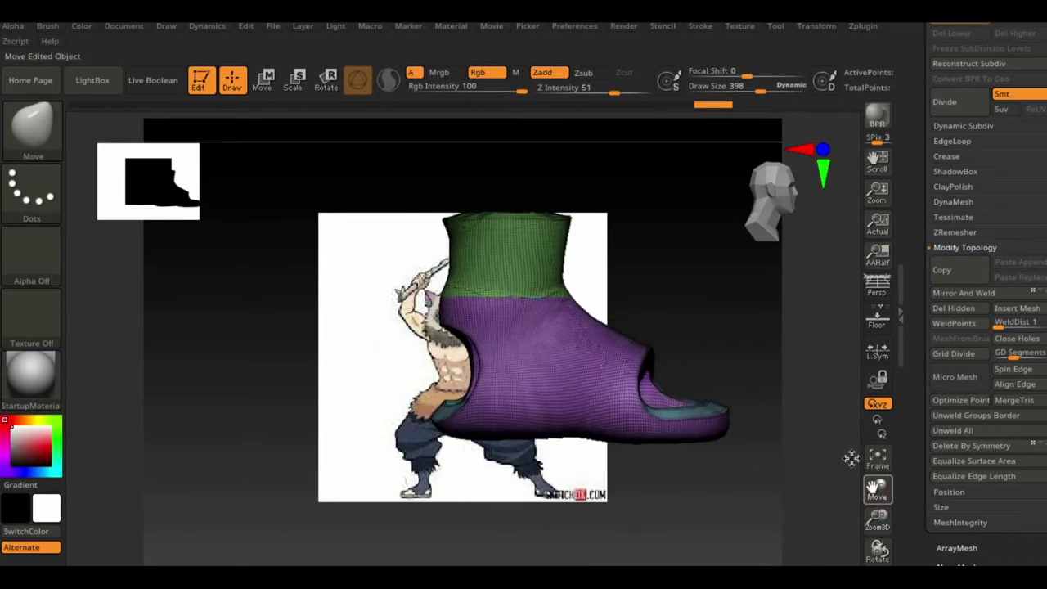
key("b")
left_click(362, 573)
left_click_drag(747, 431, 442, 431, "ctrl+shift")
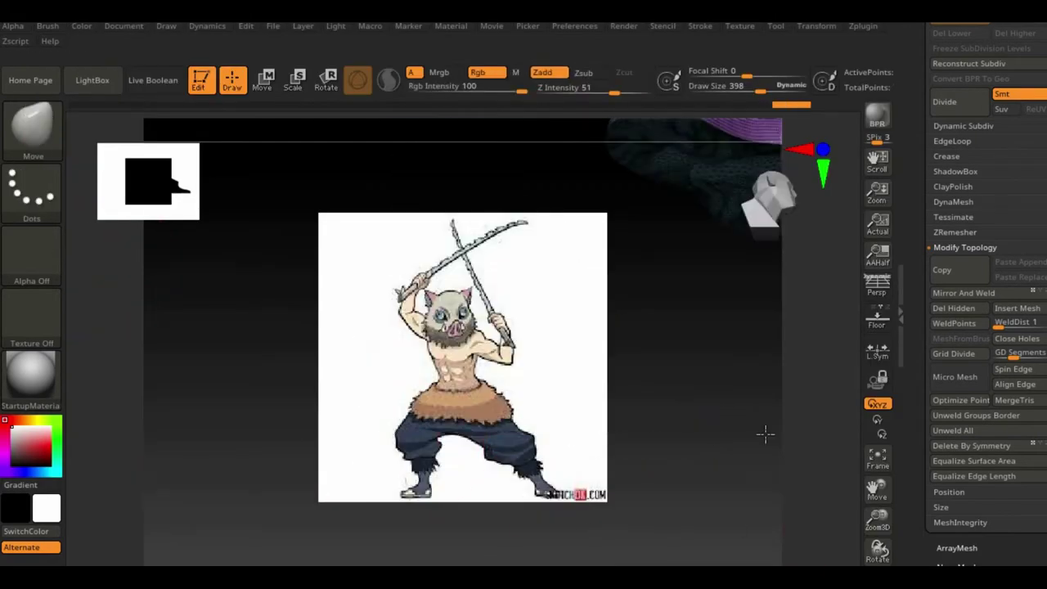
left_click_drag(767, 433, 714, 513)
Step: Turn off Solo, ZRemesh the boot with Half enabled, and inspect the new quads around the foot
left_click(877, 339)
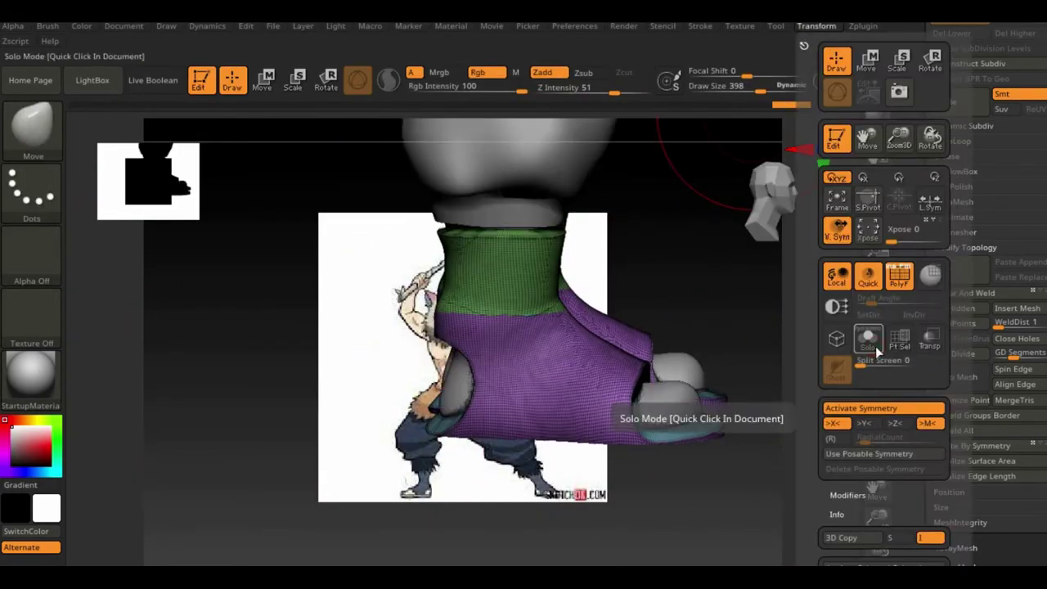
left_click(955, 232)
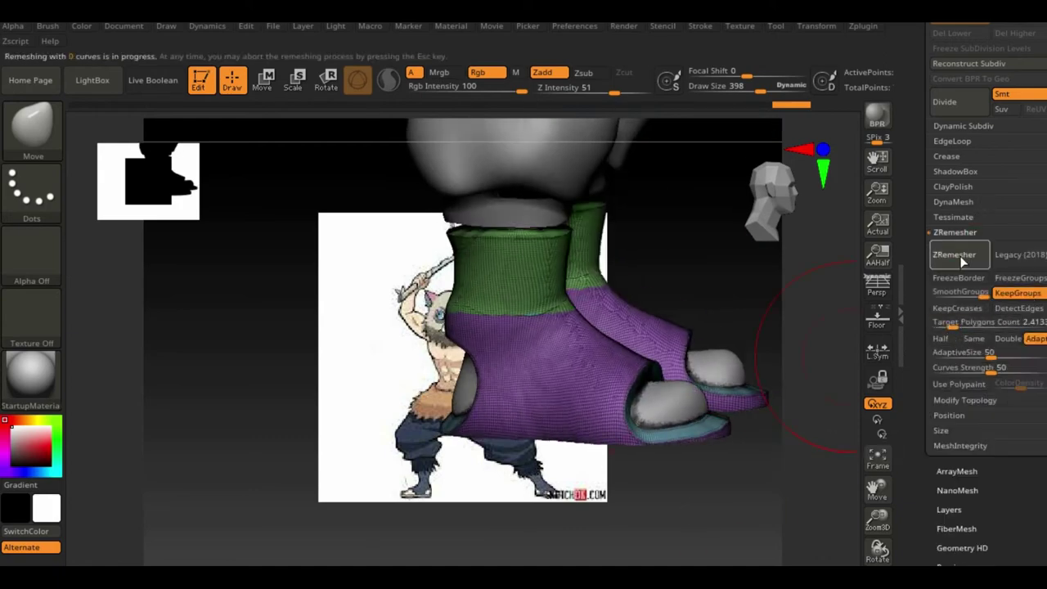
left_click(940, 338)
left_click_drag(737, 533, 695, 543)
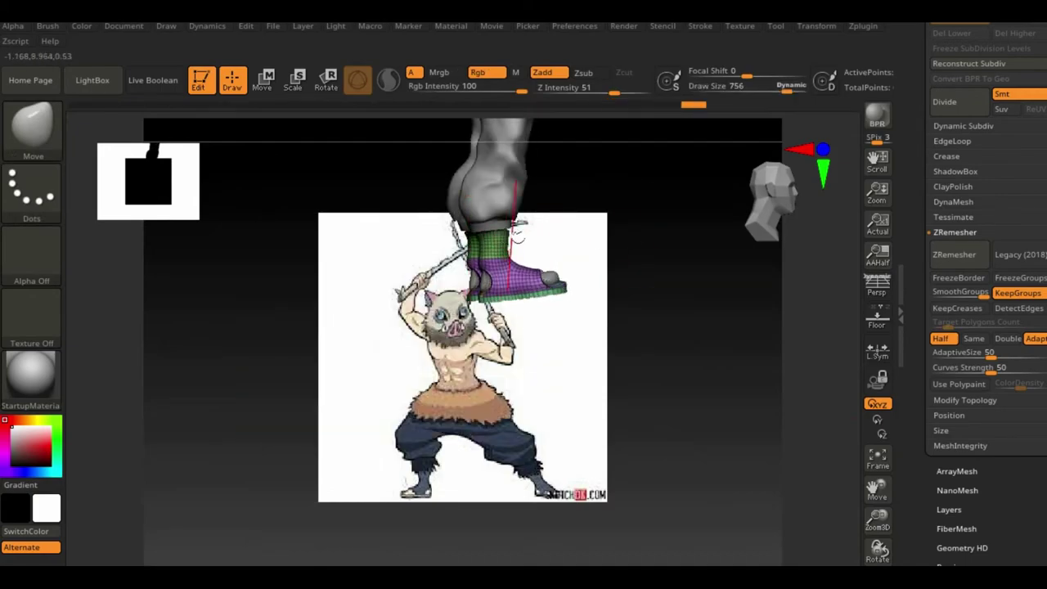
left_click_drag(517, 231, 589, 296)
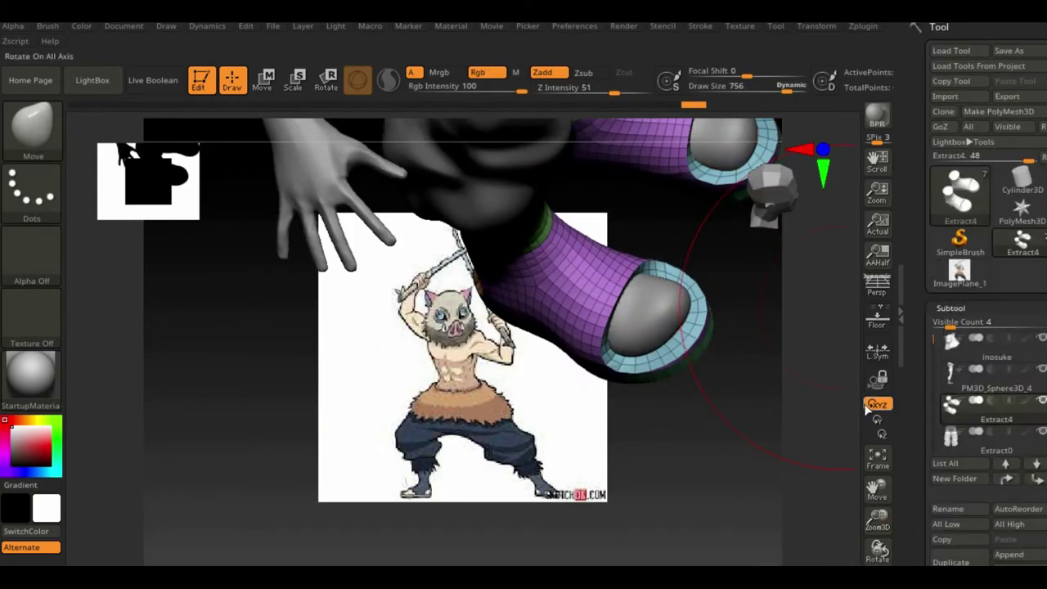
left_click_drag(774, 369, 655, 258)
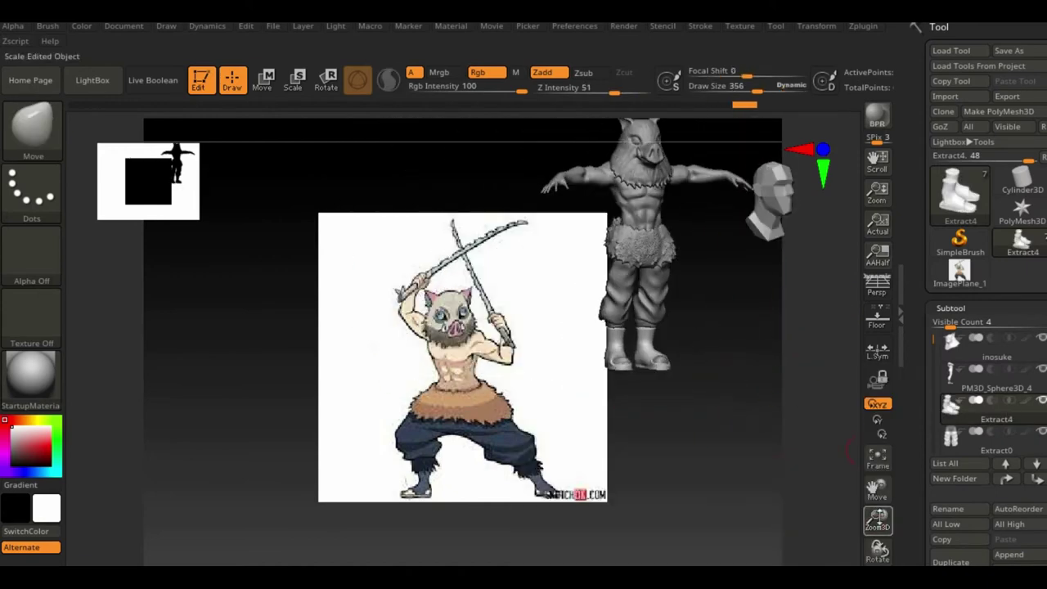
Step: Append a Sphere3D subtool and move it down beside the feet
left_click(1009, 432)
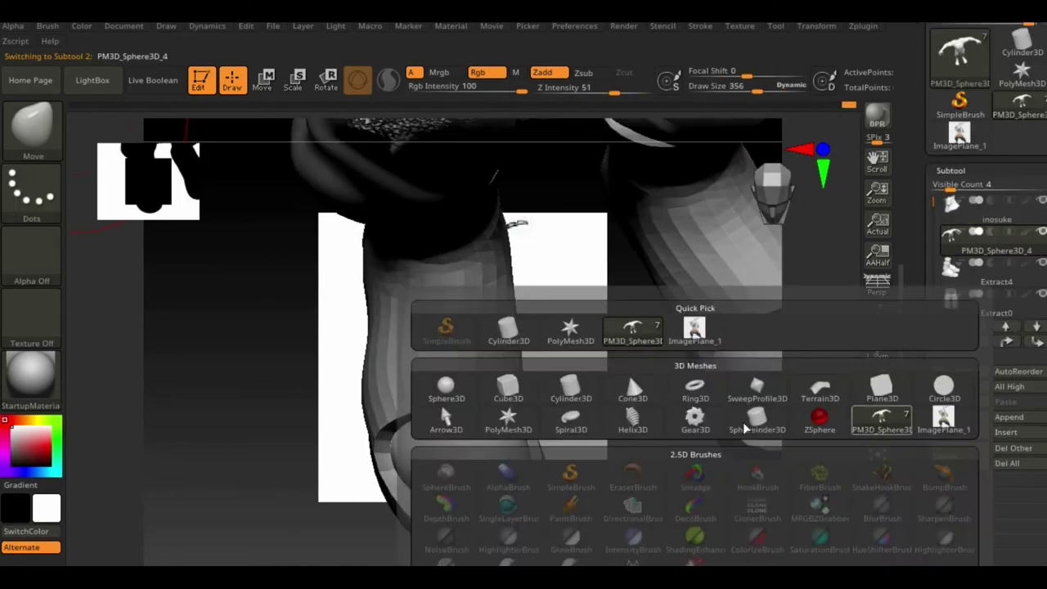
left_click(444, 416)
left_click_drag(424, 255, 560, 547)
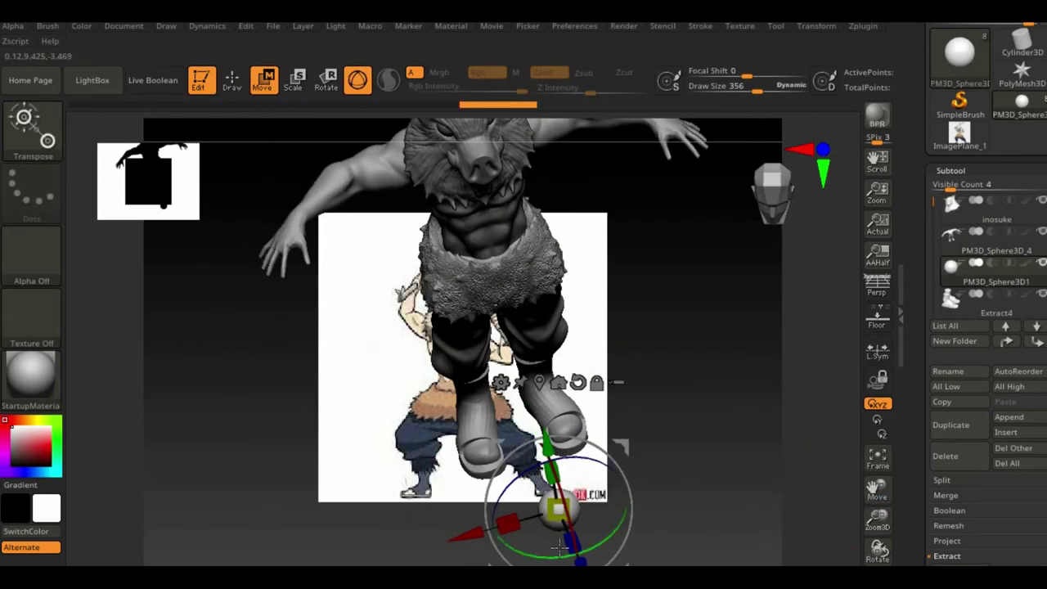
scroll(548, 458, "up", 3)
scroll(555, 468, "up", 3)
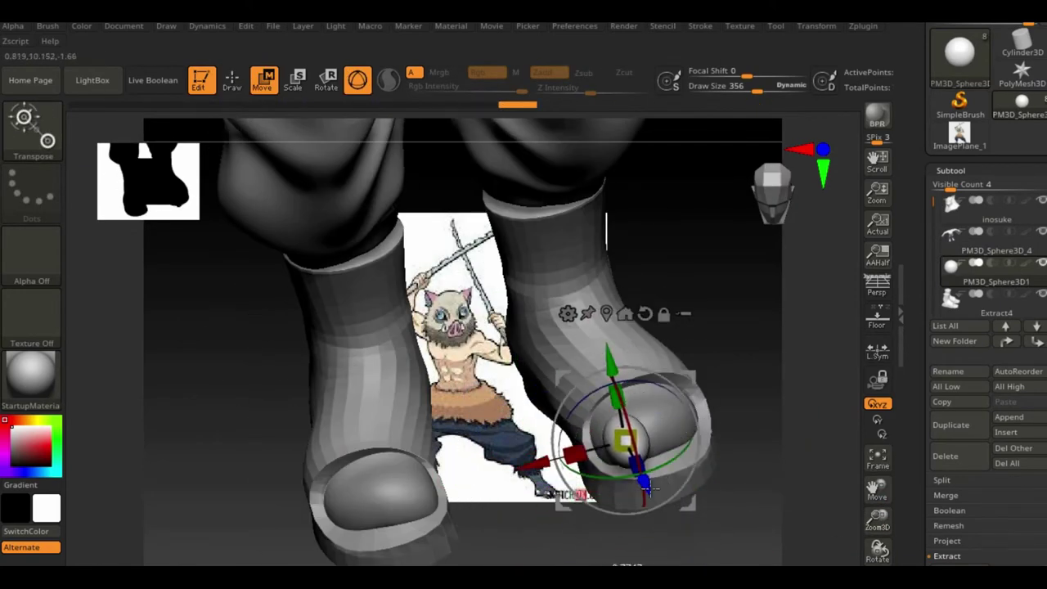
Step: Line the toe spheres up in the open boot front, checking from side angles
mouse_move(802, 442)
left_mouse_down()
mouse_move(829, 449)
mouse_move(826, 409)
left_mouse_up()
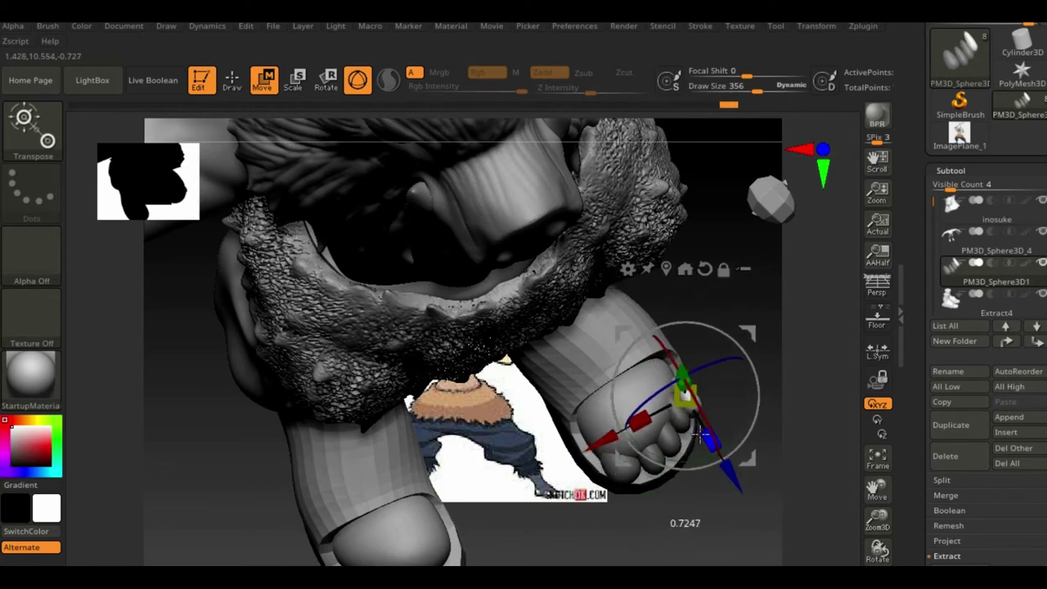
mouse_move(597, 431)
left_mouse_down()
mouse_move(764, 503)
mouse_move(713, 514)
mouse_move(745, 372)
left_mouse_up()
left_click(744, 372, "alt")
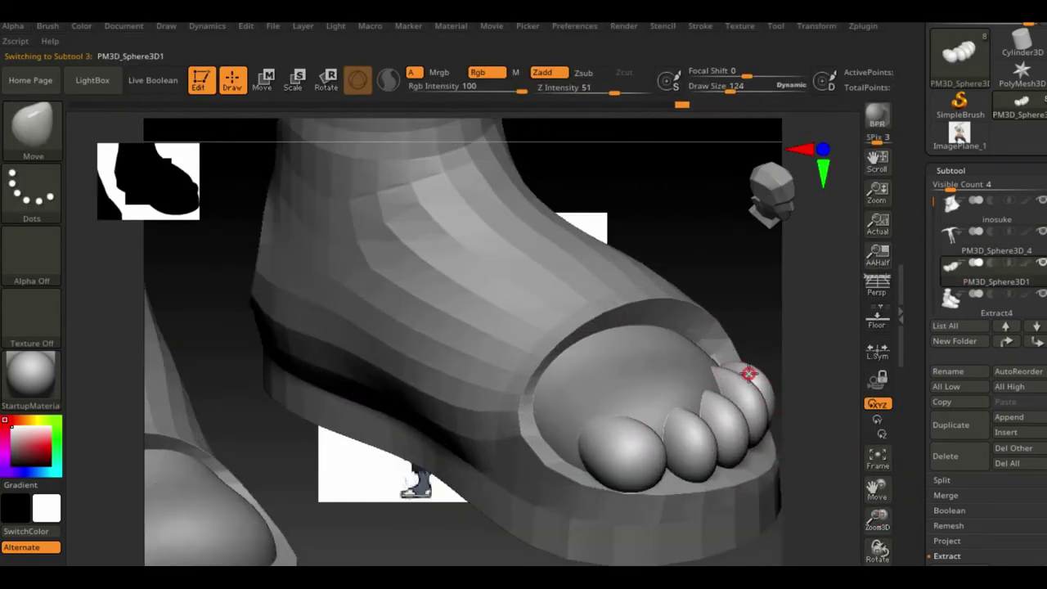
left_click(671, 379, "alt")
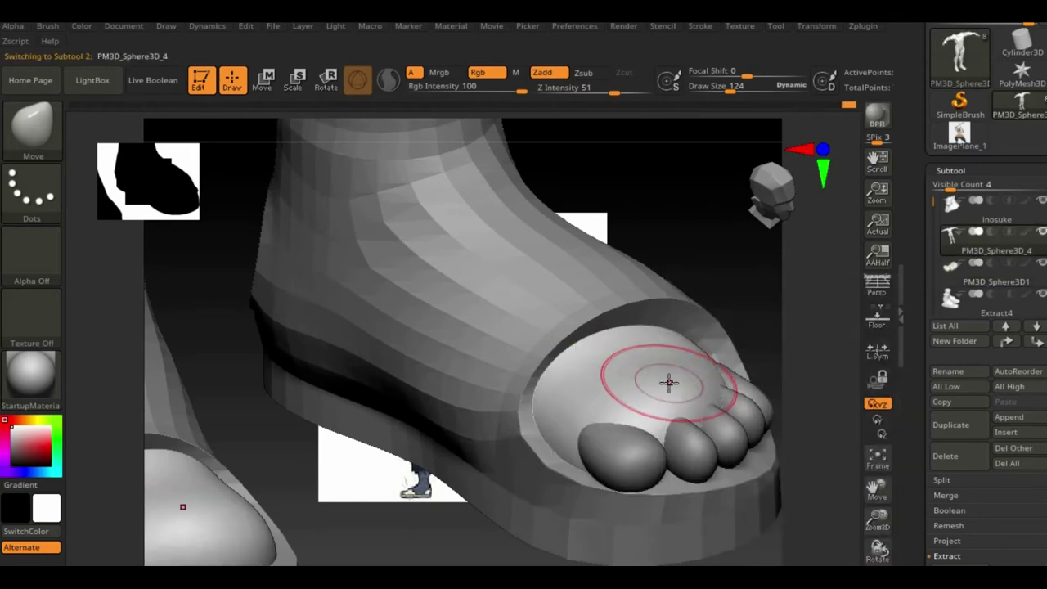
left_click_drag(810, 385, 818, 246)
key("w")
mouse_move(812, 474)
left_mouse_down()
mouse_move(701, 285)
mouse_move(795, 357)
mouse_move(810, 311)
left_mouse_up()
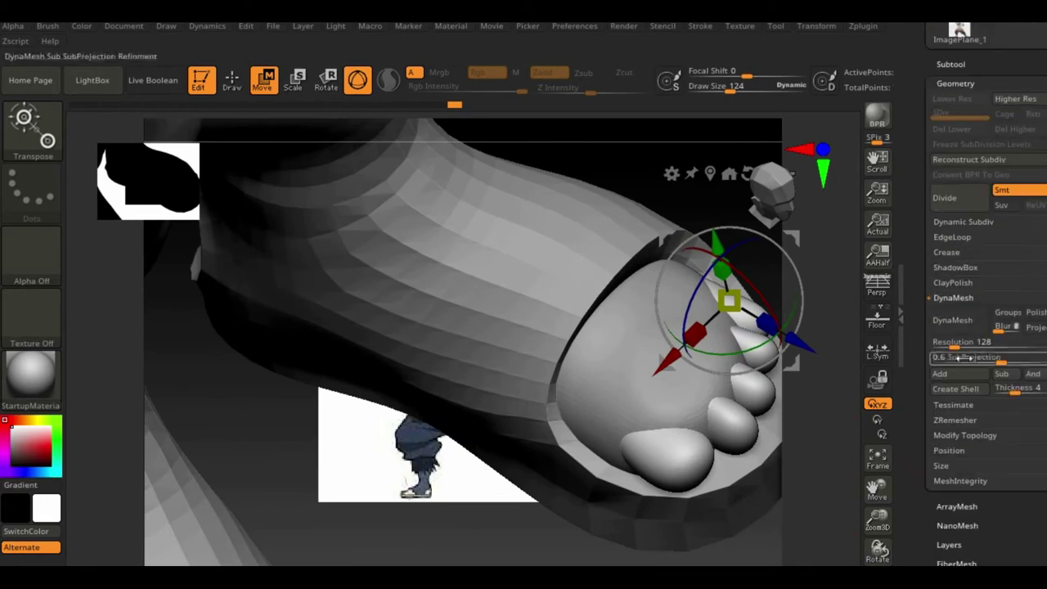
Step: DynaMesh the toes into the foot and pick the DamStandard brush to cut nail lines
left_click(954, 320)
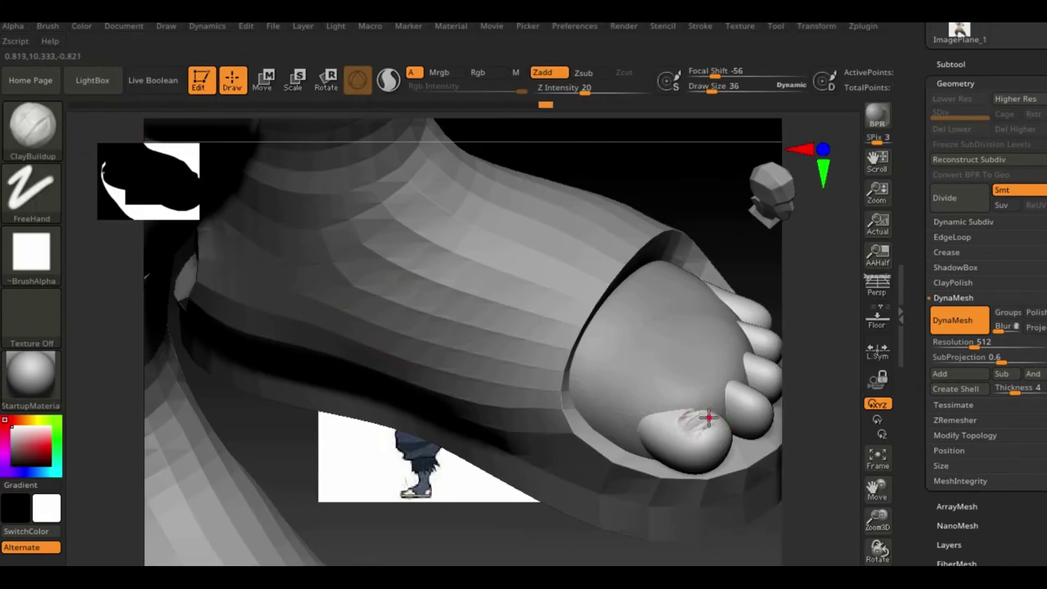
left_click_drag(757, 382, 542, 505)
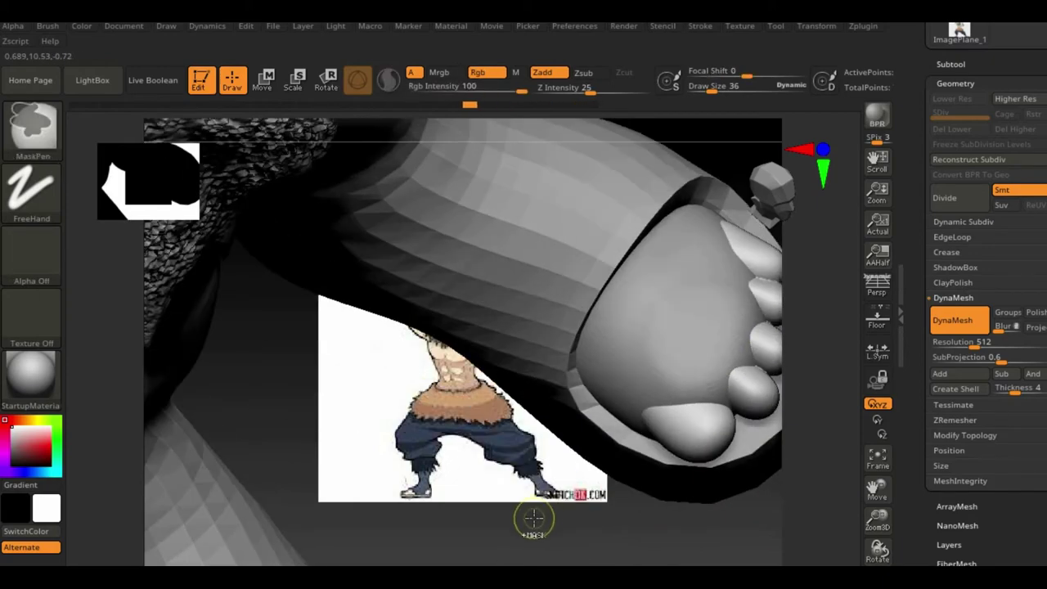
key("b")
key("t")
key("d")
left_click_drag(779, 346, 568, 393)
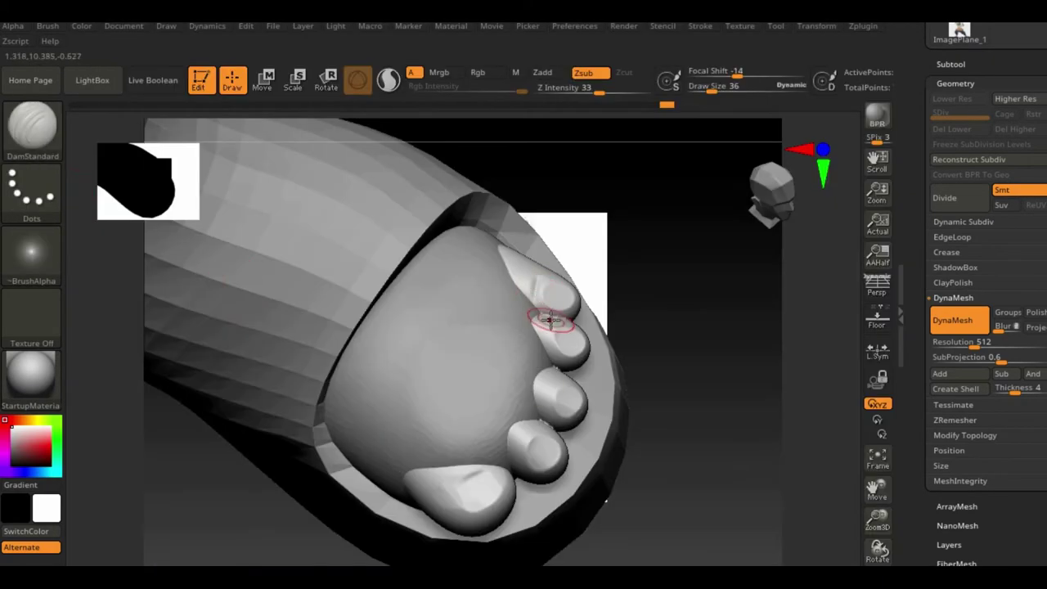
Step: Switch to the Move brush to shape the toes
key("b")
key("m")
key("v")
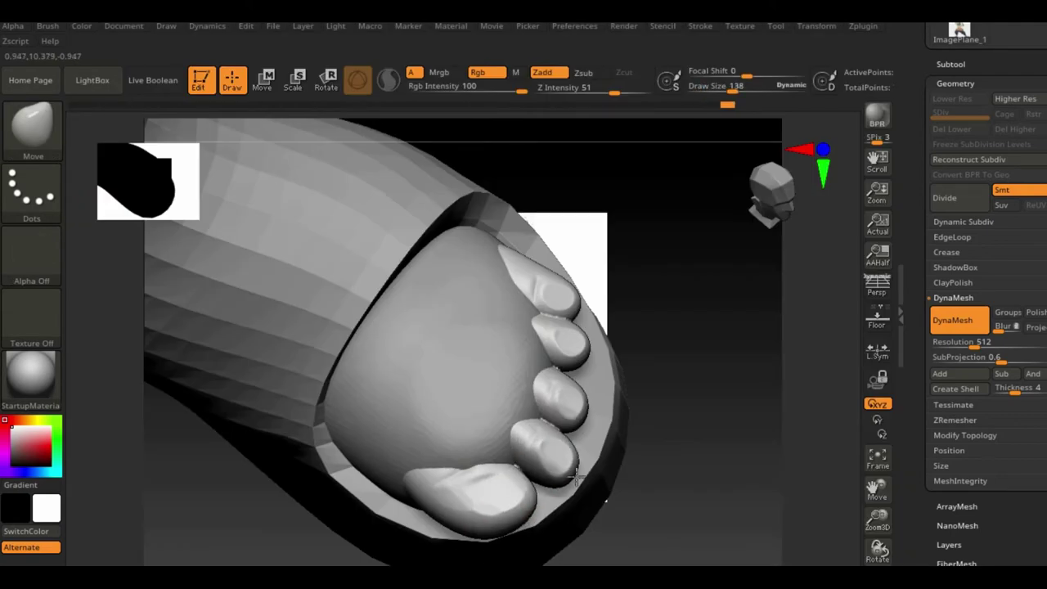
mouse_move(577, 479)
left_mouse_down()
mouse_move(718, 264)
mouse_move(544, 347)
mouse_move(526, 327)
mouse_move(678, 475)
left_mouse_up()
Step: Zoom out to check both feet on the whole character, then zoom in on a toe
left_click_drag(877, 519, 878, 540)
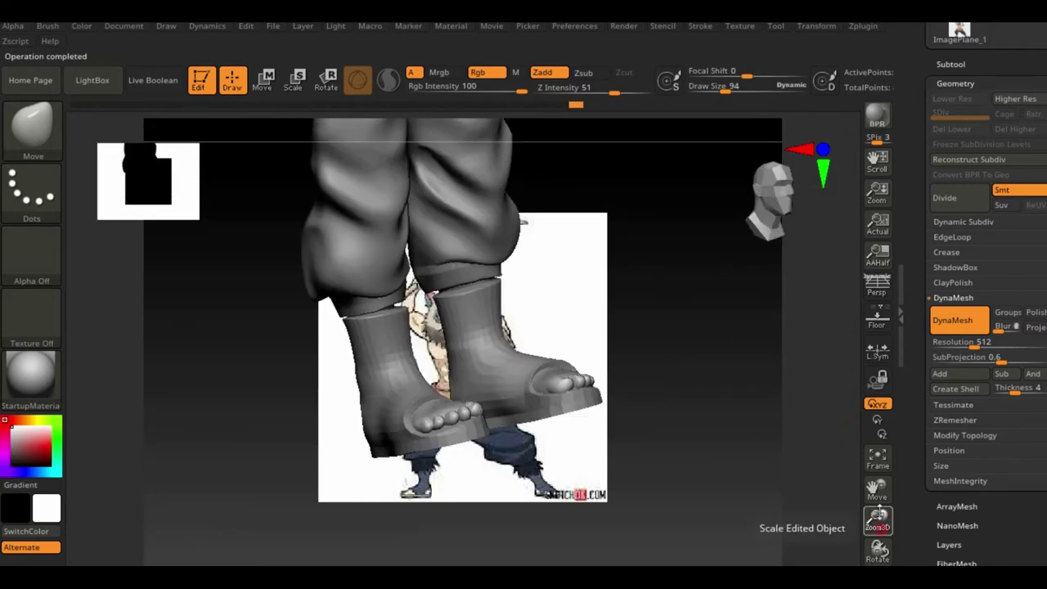
scroll(981, 246, "up", 5)
mouse_move(878, 490)
left_mouse_down()
mouse_move(891, 502)
mouse_move(747, 299)
left_mouse_up()
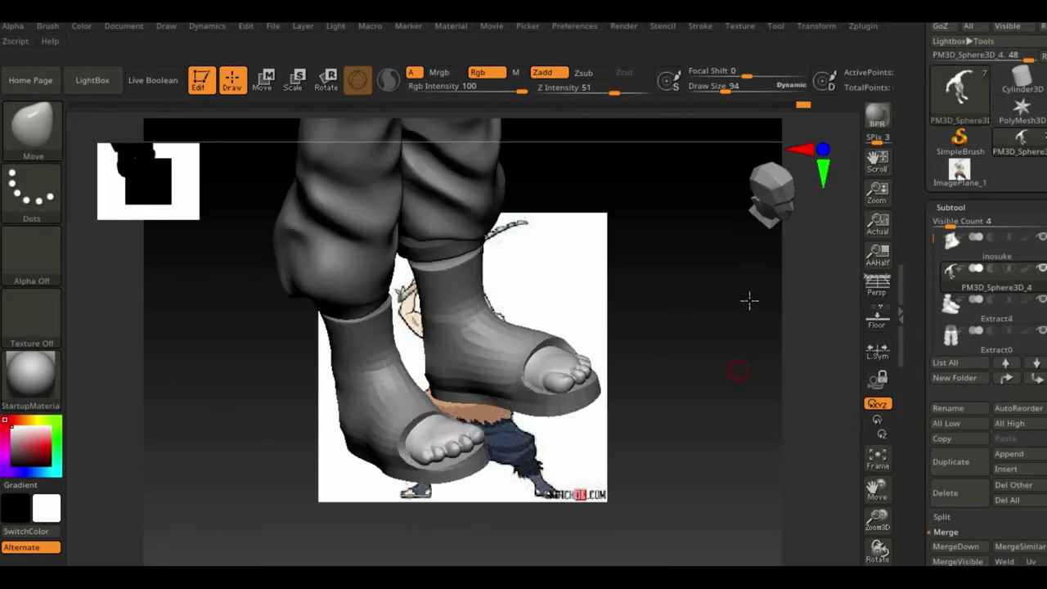
left_click_drag(698, 237, 917, 325)
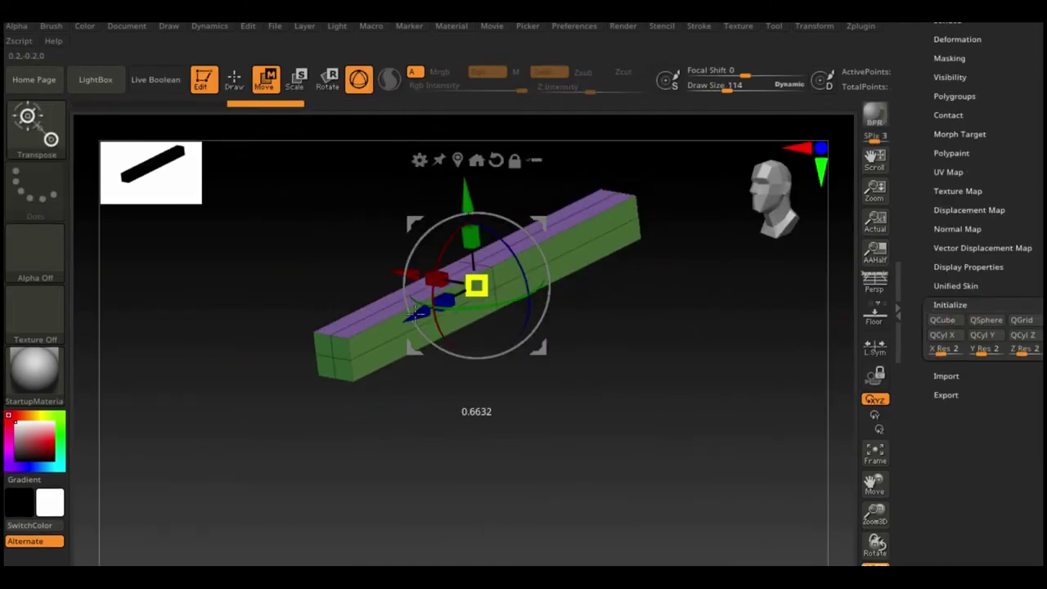
Step: Add single edge loops along the bar's right part with ZModeler
left_click_drag(876, 513, 894, 529)
left_click(37, 123)
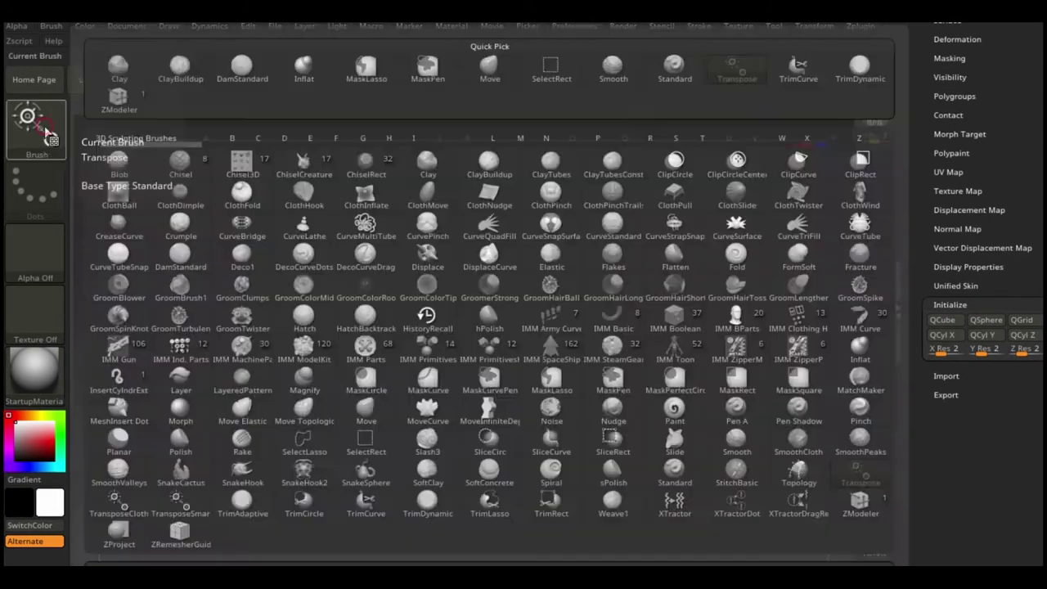
key("space")
left_click(444, 185)
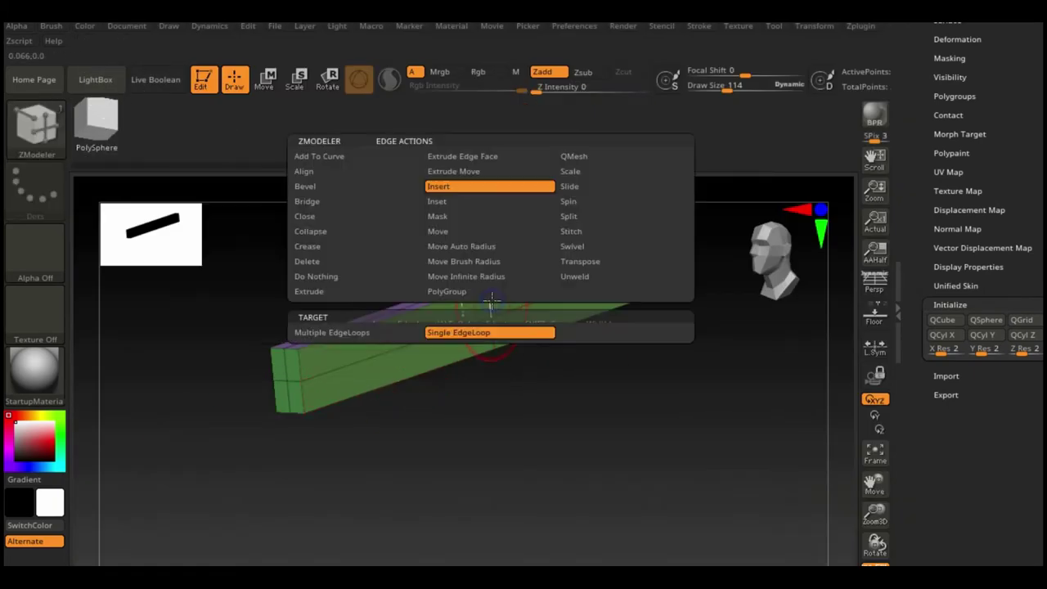
left_click(450, 331)
left_click(585, 281)
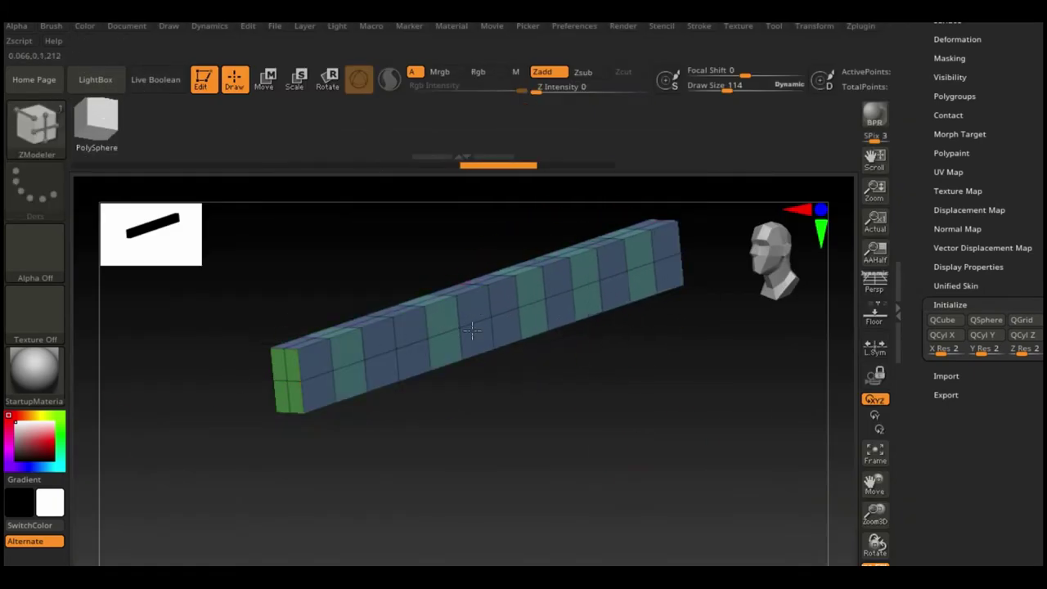
Step: Extrude the alternating polygroup stripes into raised blocks along the bar
key("space")
left_click(588, 267)
mouse_move(588, 310)
left_mouse_down()
mouse_move(631, 404)
mouse_move(620, 433)
mouse_move(570, 334)
mouse_move(673, 407)
left_mouse_up()
key("w")
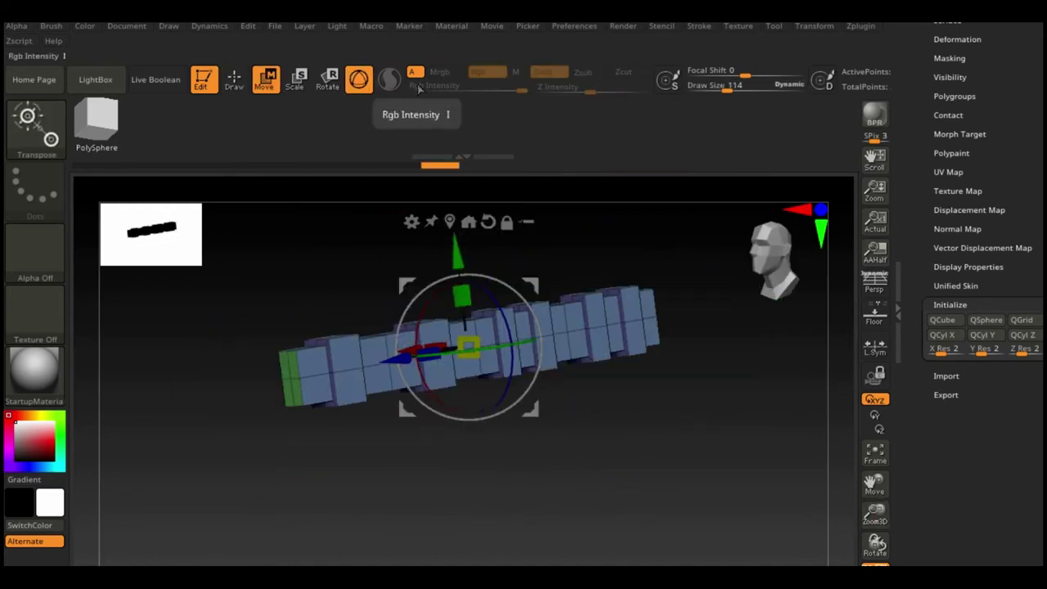
key("q")
left_click_drag(661, 276, 642, 200)
Step: Load the anime Inosuke artwork as an Image Plane reference
left_click(737, 25)
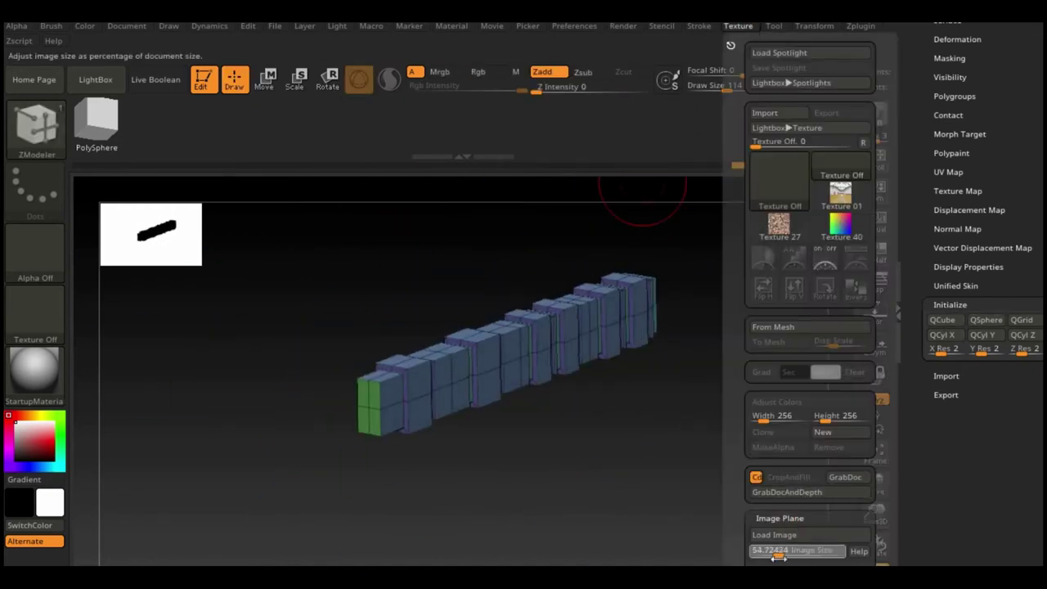
left_click(793, 535)
left_click(437, 298)
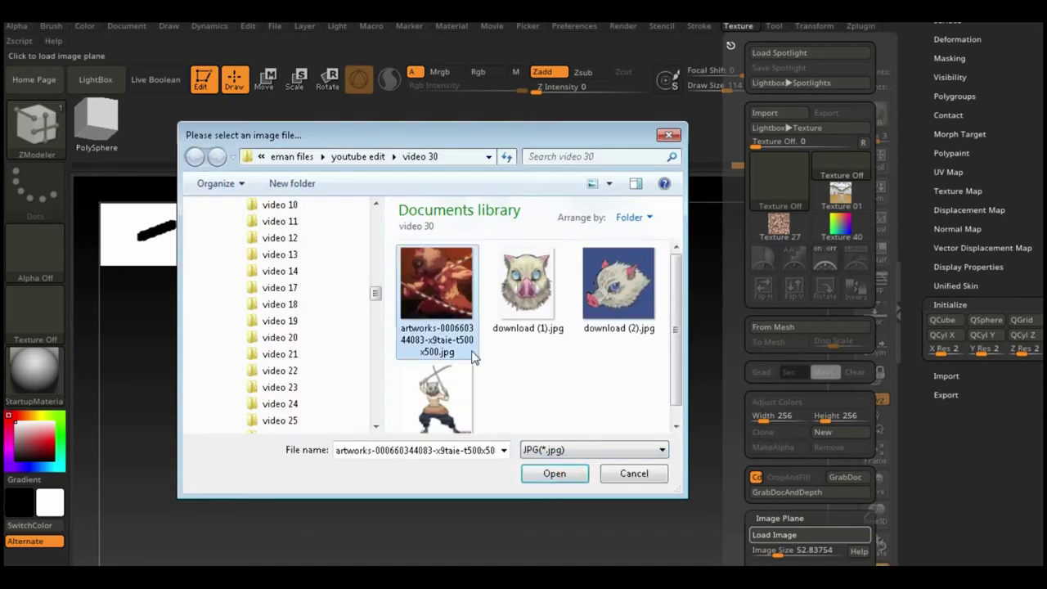
left_click(554, 473)
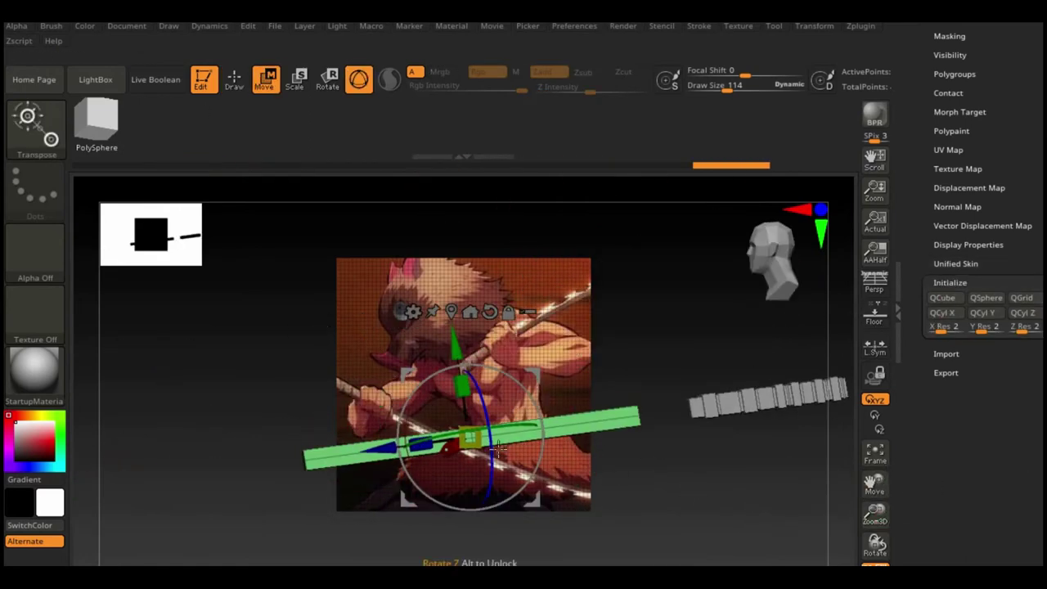
Step: Select ZModeler and rotate the view until the blade lies horizontal
key("b")
key("z")
key("m")
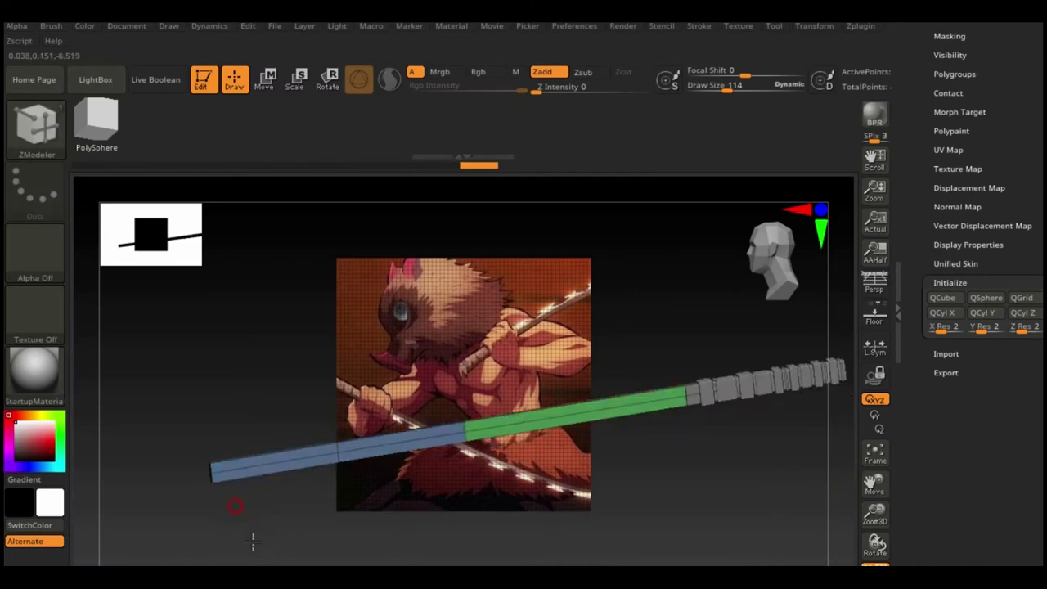
mouse_move(328, 433)
left_mouse_down()
mouse_move(757, 477)
mouse_move(720, 493)
mouse_move(851, 491)
mouse_move(341, 443)
left_mouse_up()
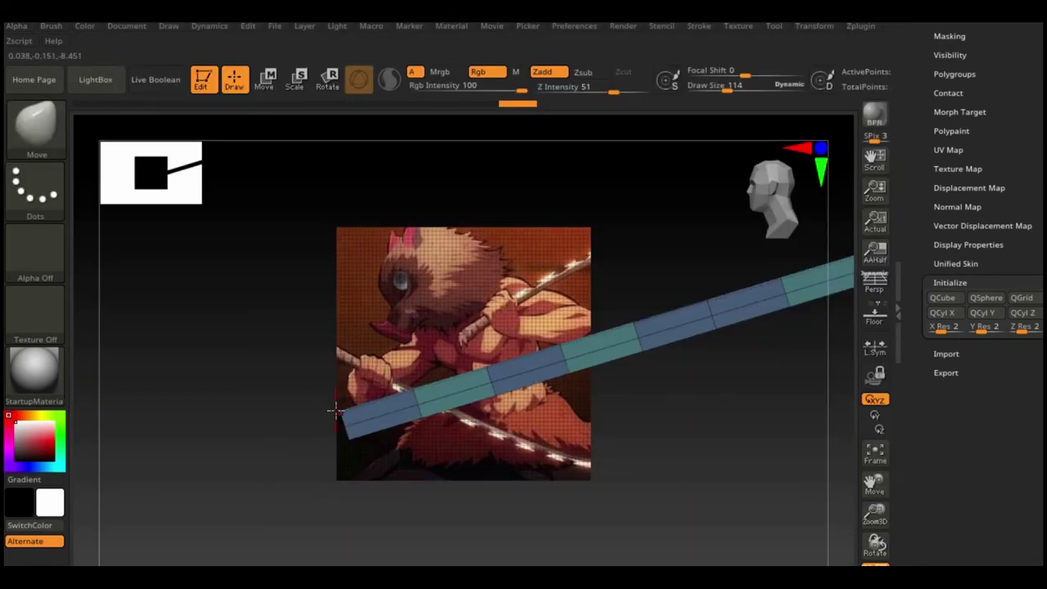
mouse_move(242, 439)
left_mouse_down()
mouse_move(343, 420)
mouse_move(309, 434)
mouse_move(613, 458)
left_mouse_up()
key("space")
key("ctrl")
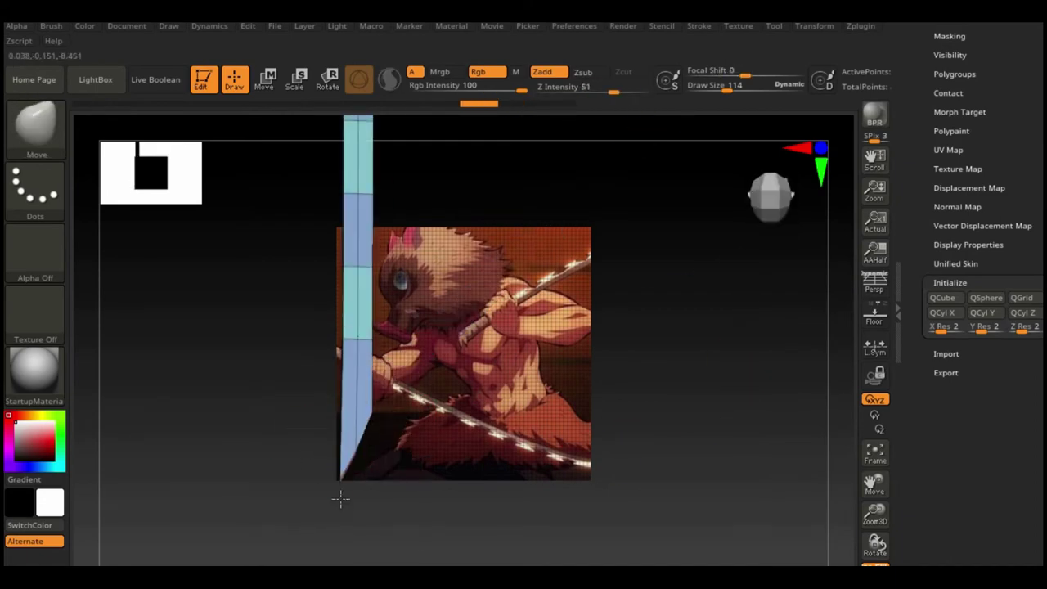
mouse_move(343, 501)
left_mouse_down()
mouse_move(654, 444)
mouse_move(704, 458)
left_mouse_up()
Step: Slant the blade's left end into a tip with a ZModeler edge action
key("b")
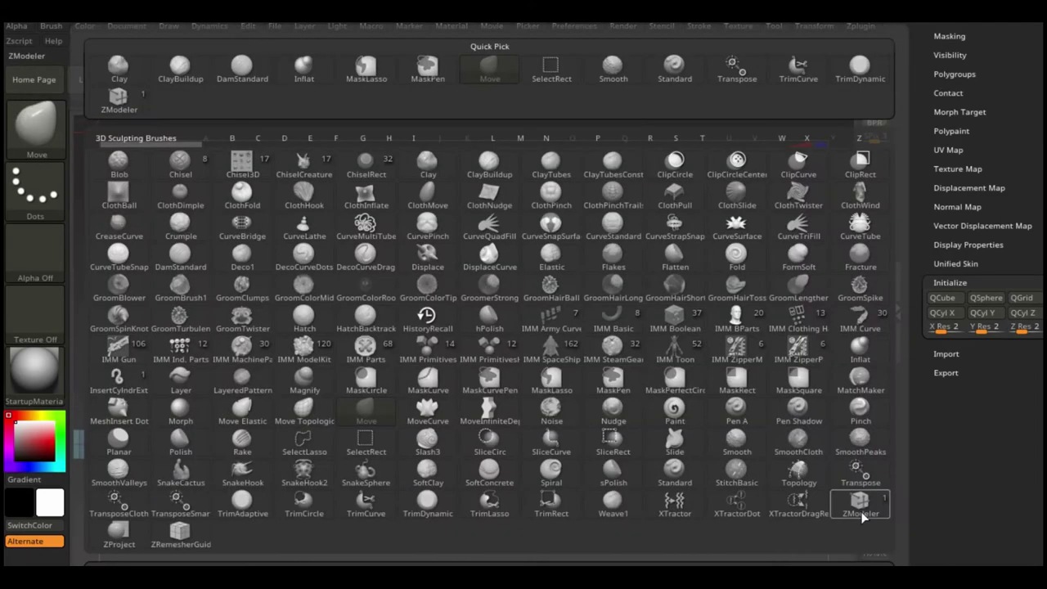
left_click(855, 501)
key("space")
mouse_move(622, 531)
left_mouse_down()
mouse_move(847, 515)
mouse_move(725, 428)
mouse_move(692, 428)
mouse_move(82, 201)
left_mouse_up()
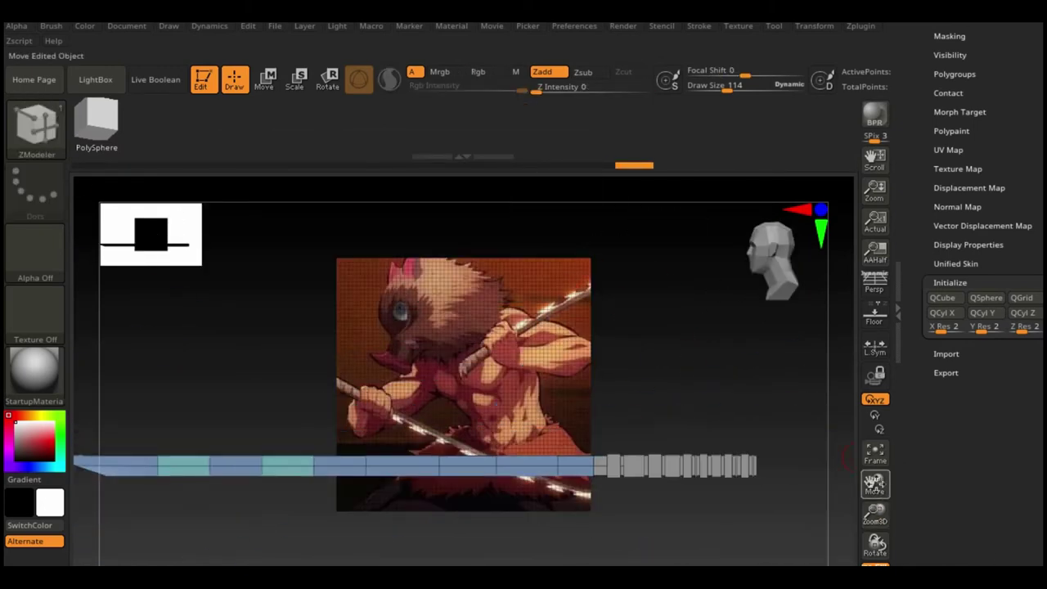
Step: Rotate the blade downward about its left end with the Transpose gizmo
left_click(260, 85)
left_click_drag(154, 472, 90, 406)
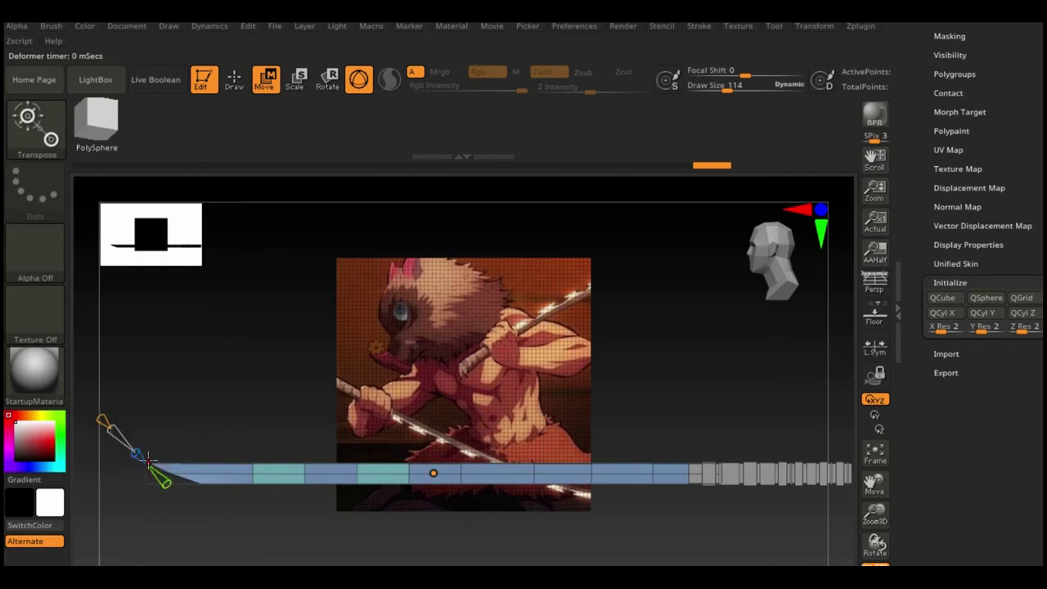
left_click_drag(150, 461, 195, 471)
left_click_drag(113, 319, 152, 431)
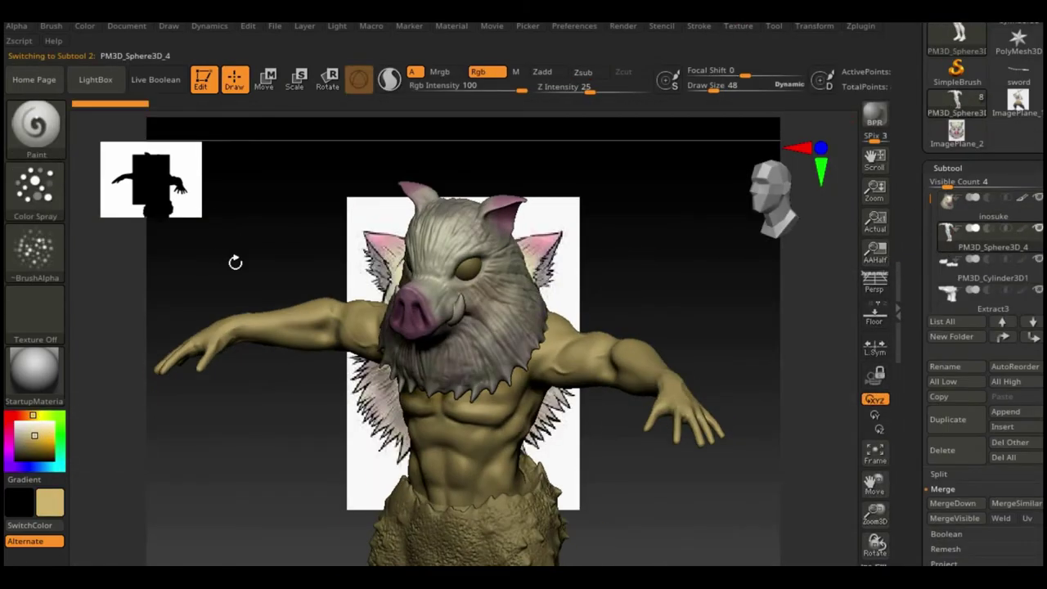
Step: Load the full-body Inosuke reference image onto the image plane
left_click(797, 478)
left_click(554, 474)
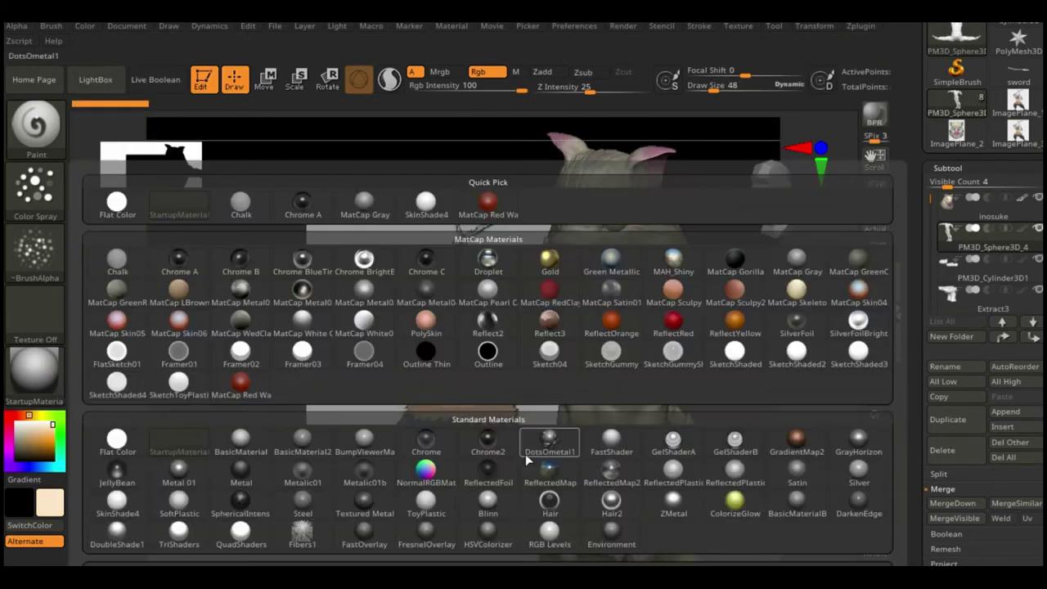
left_click(85, 26)
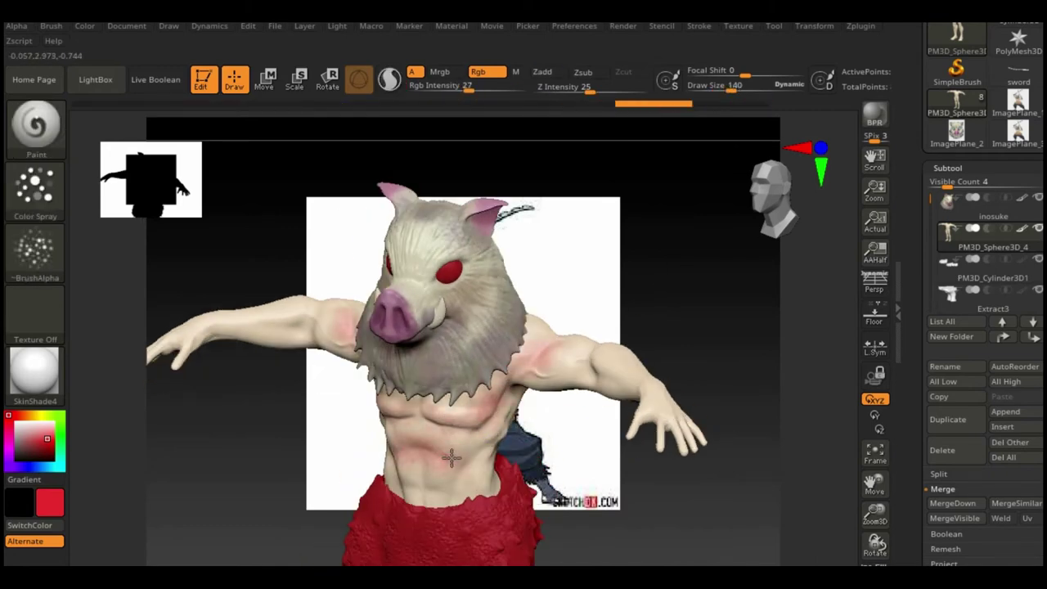
left_click_drag(451, 458, 559, 449)
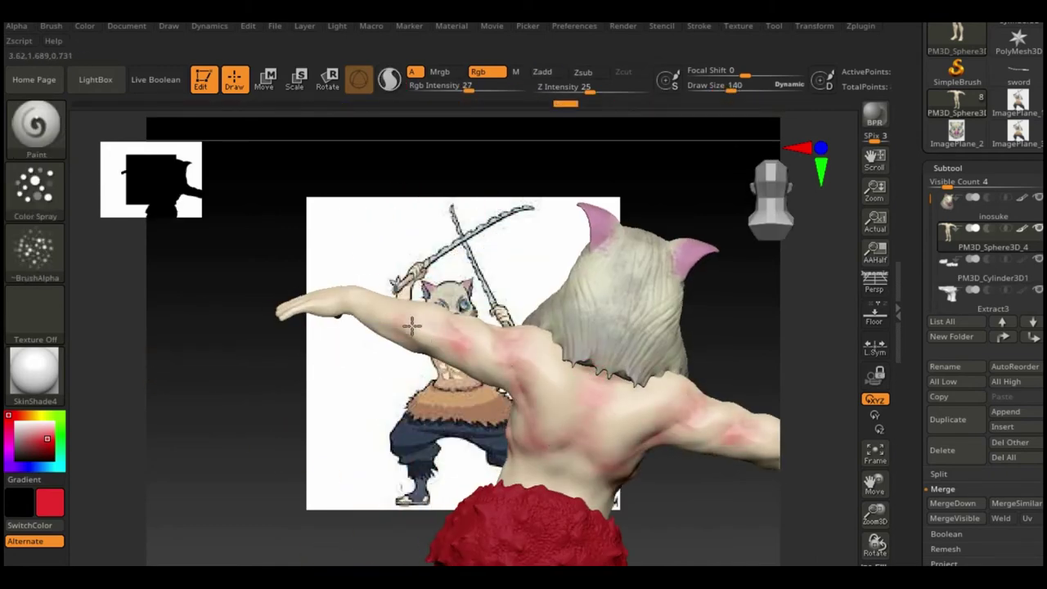
left_click_drag(412, 326, 374, 413)
Step: Solo the body subtool and spray reddish patches onto its back
left_click(814, 25)
left_click(857, 340)
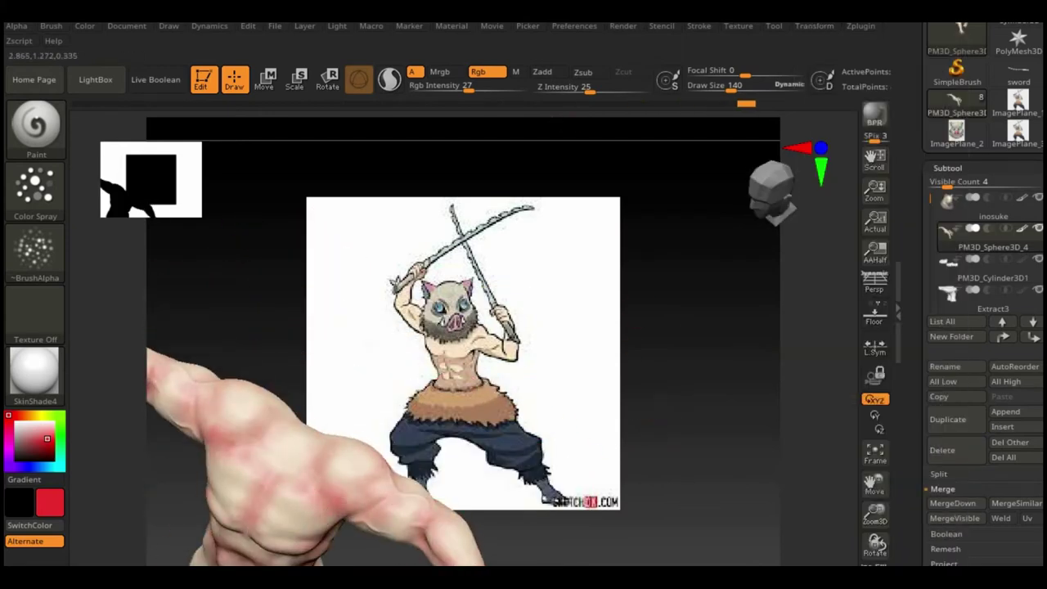
left_click_drag(511, 380, 531, 393)
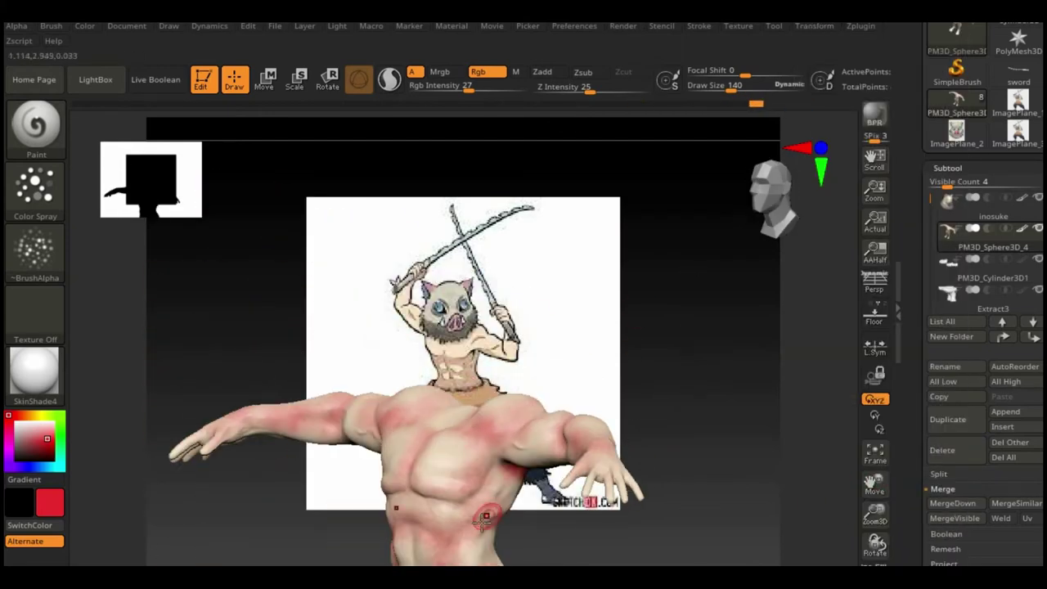
mouse_move(562, 427)
left_mouse_down()
mouse_move(509, 381)
mouse_move(512, 251)
mouse_move(362, 245)
mouse_move(243, 552)
left_mouse_up()
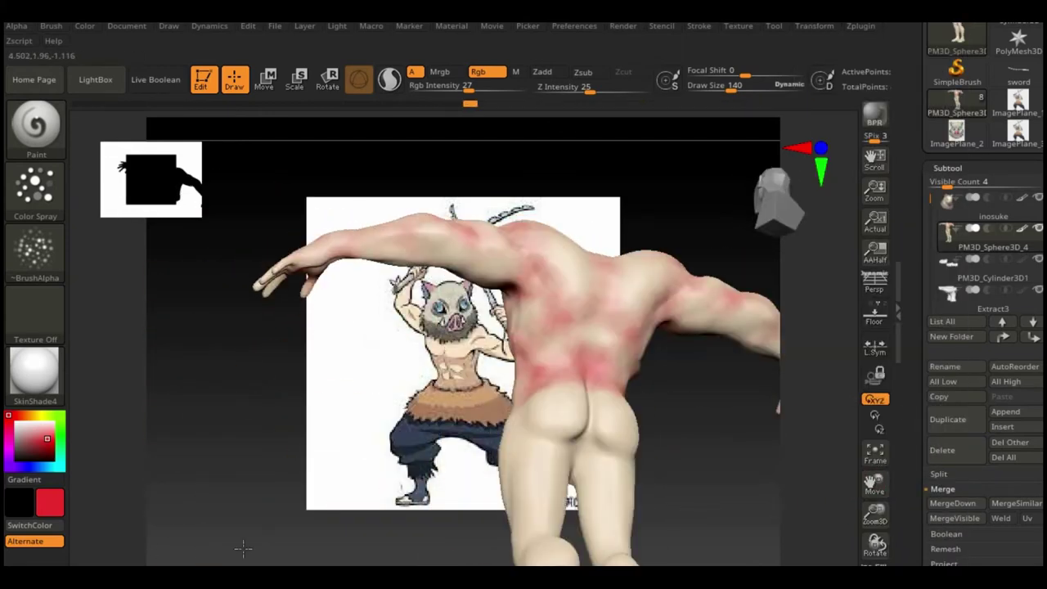
Step: Paint greenish tones on the body, checking it from front and back
left_click(59, 418)
left_click_drag(634, 215, 670, 215)
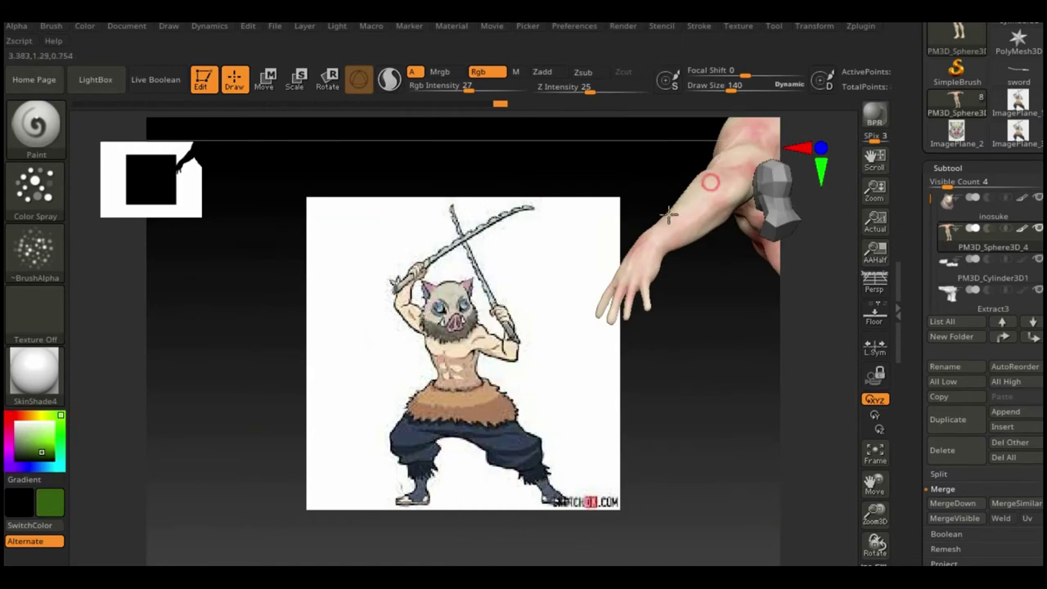
left_click_drag(234, 379, 395, 324)
mouse_move(482, 154)
left_mouse_down()
mouse_move(636, 213)
mouse_move(711, 381)
mouse_move(575, 271)
left_mouse_up()
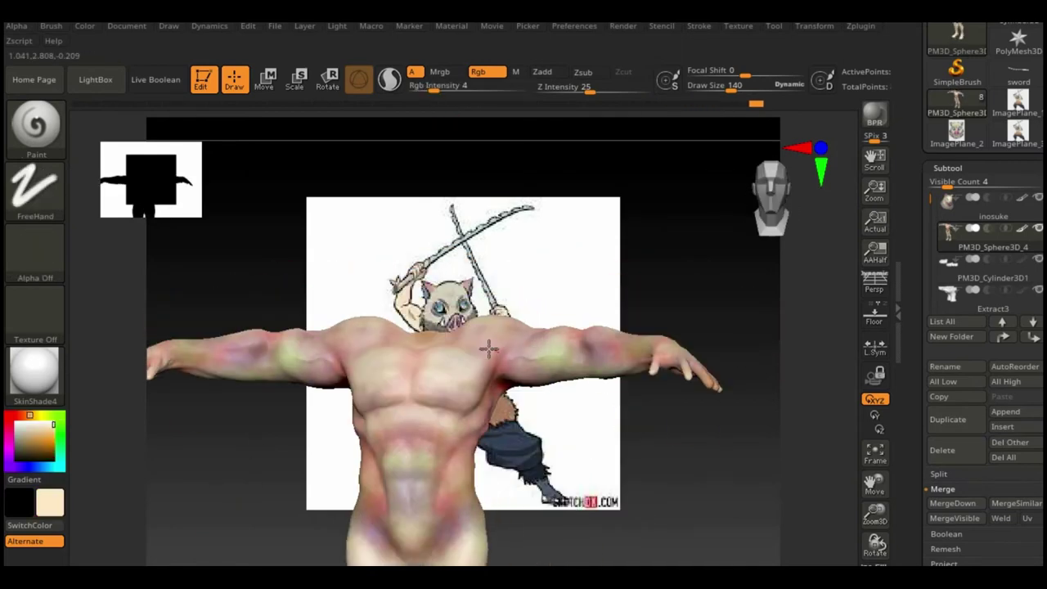
left_click_drag(668, 308, 482, 354)
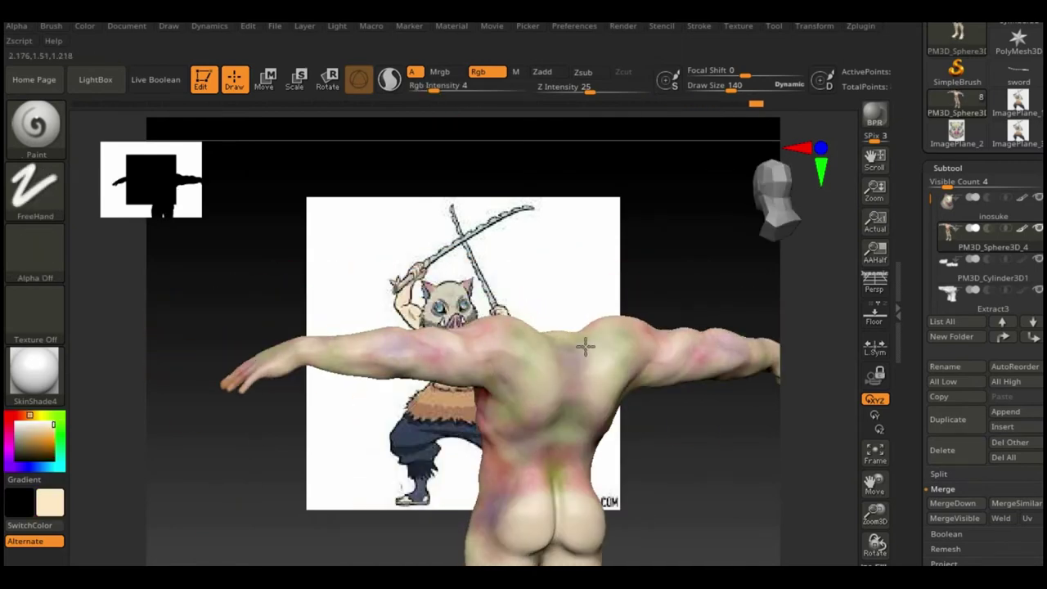
mouse_move(572, 445)
left_mouse_down()
mouse_move(390, 466)
mouse_move(671, 357)
mouse_move(341, 316)
mouse_move(459, 344)
mouse_move(344, 409)
left_mouse_up()
Step: Preview the body in another material, then revert to the default material
left_click(34, 372)
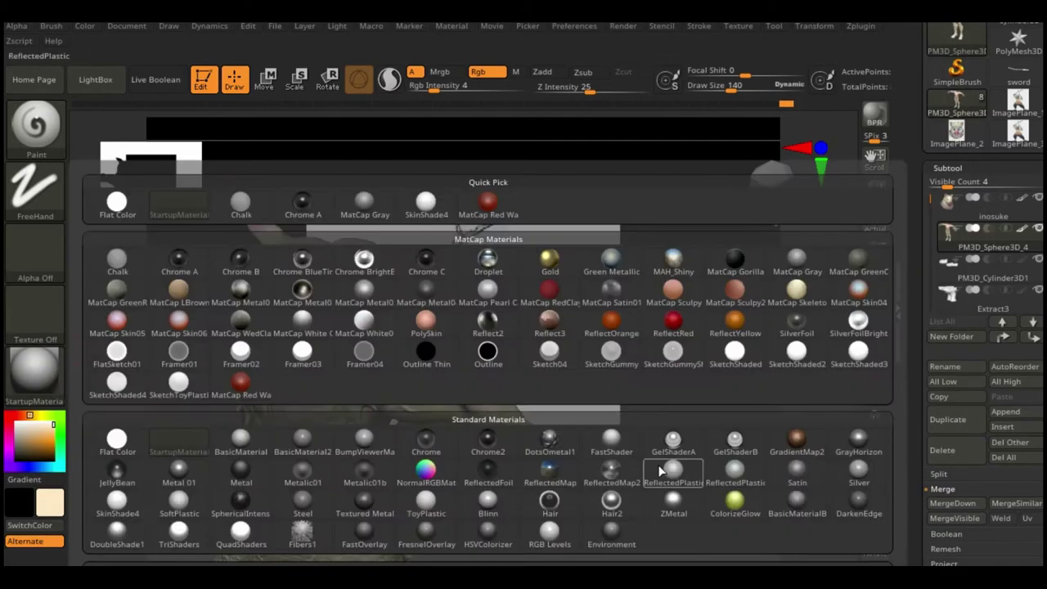
left_click(669, 467)
left_click_drag(526, 443, 249, 288)
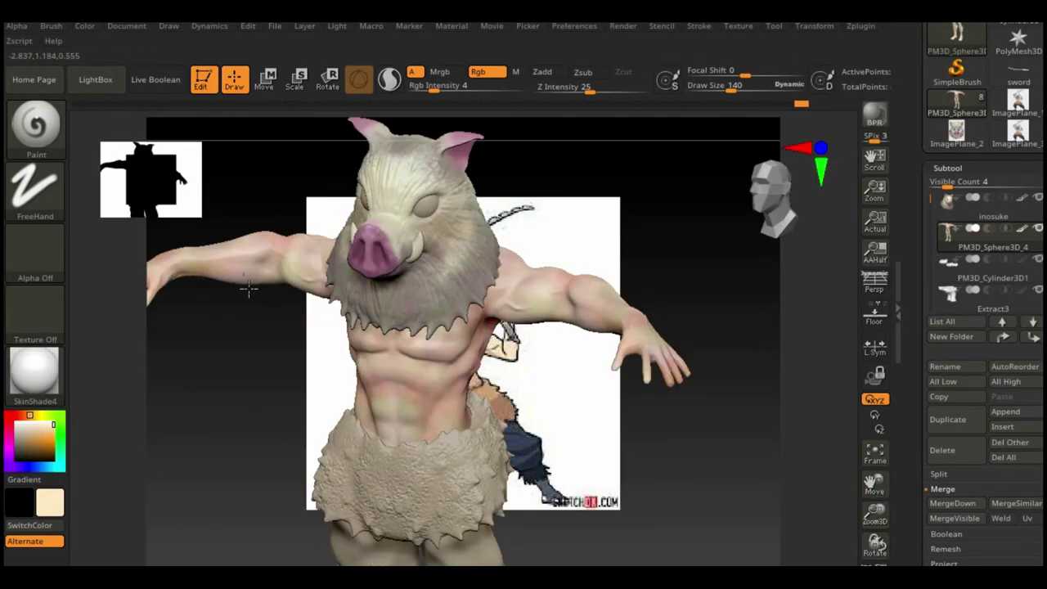
left_click_drag(528, 274, 322, 347)
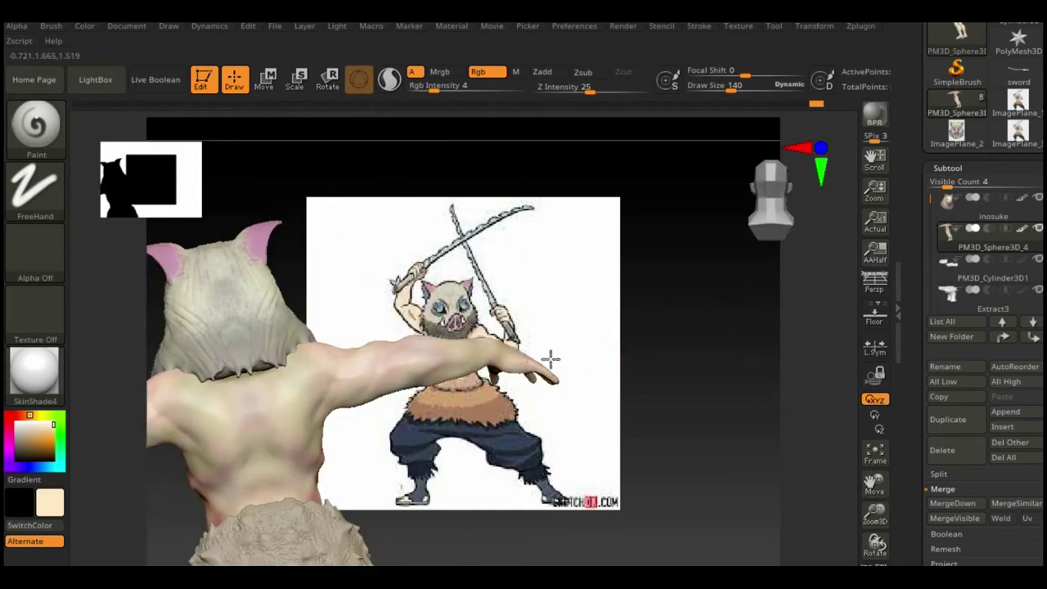
left_click_drag(551, 357, 346, 292)
left_click(34, 372)
left_click(175, 439)
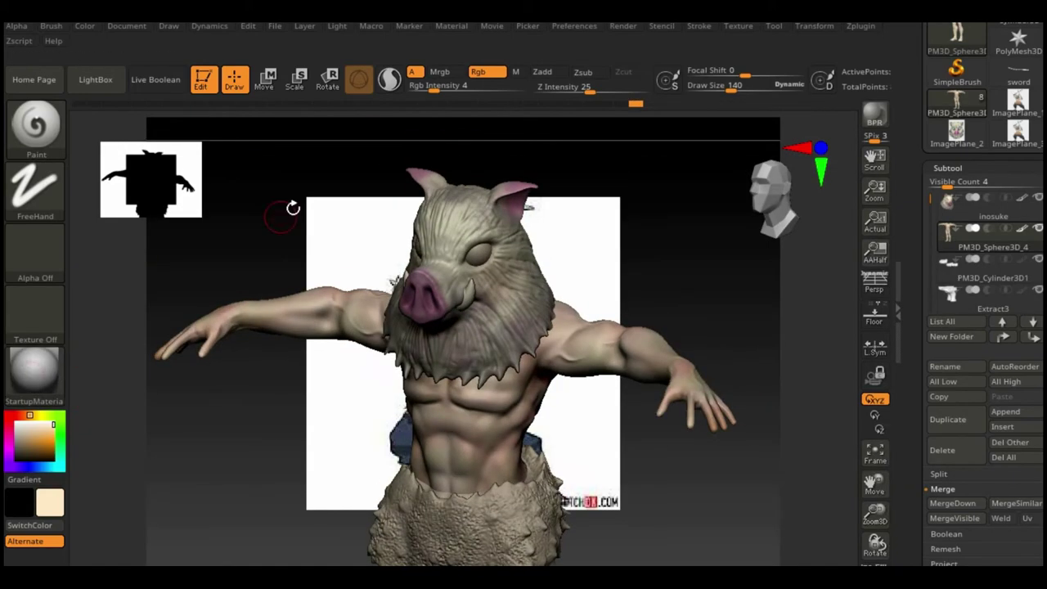
mouse_move(293, 208)
left_mouse_down()
mouse_move(269, 416)
mouse_move(368, 133)
left_mouse_up()
Step: Apply the ToyPlastic material to the boar-mask eye
left_click_drag(875, 514, 911, 536)
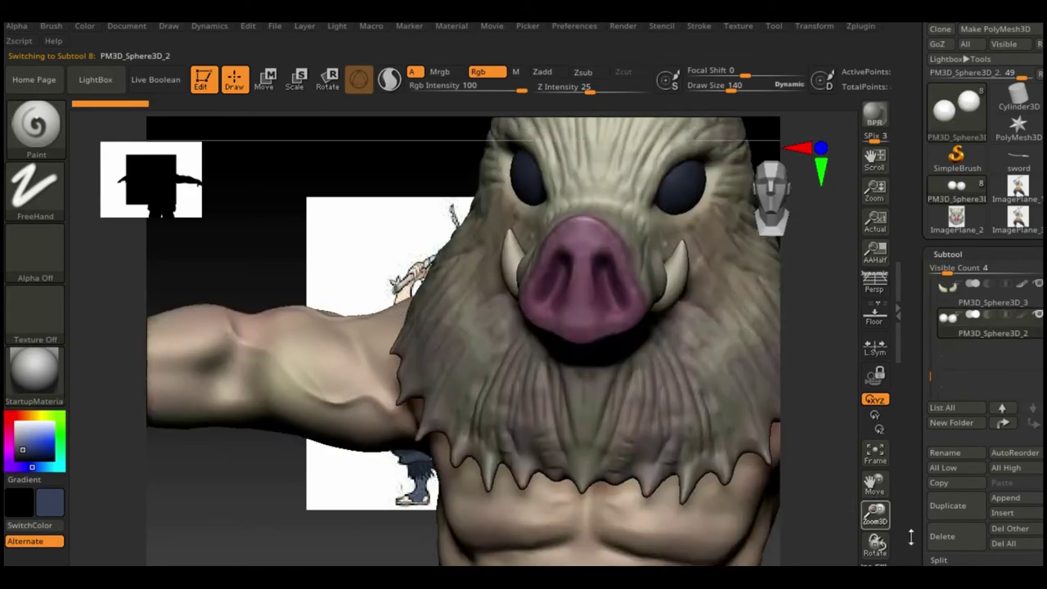
left_click(34, 373)
left_click(545, 498)
Step: Load the boar-mask reference image and enable Mrgb painting for the eye
left_click(738, 25)
left_click(774, 471)
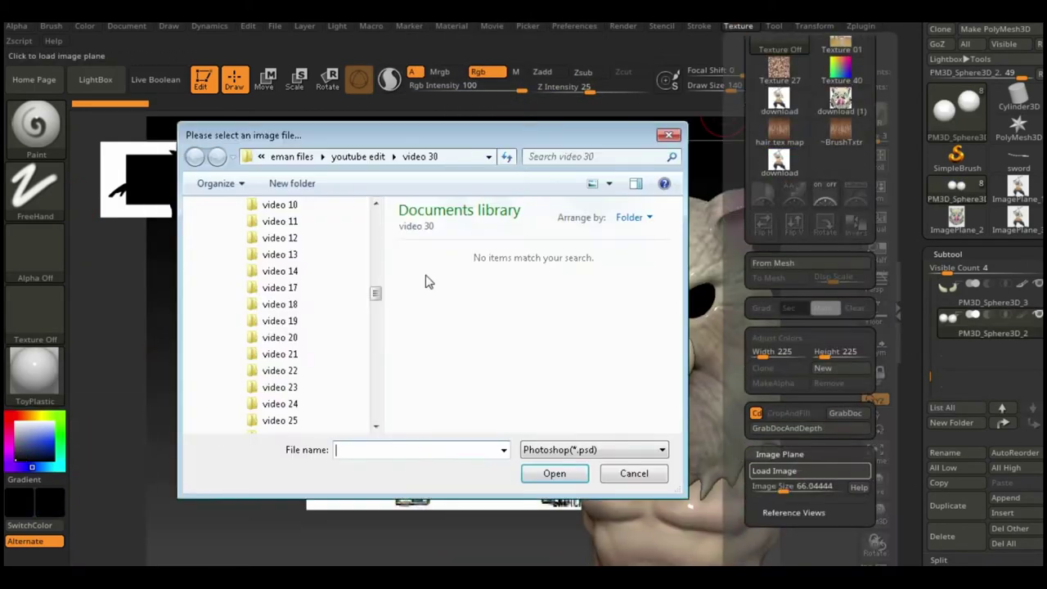
double_click(425, 282)
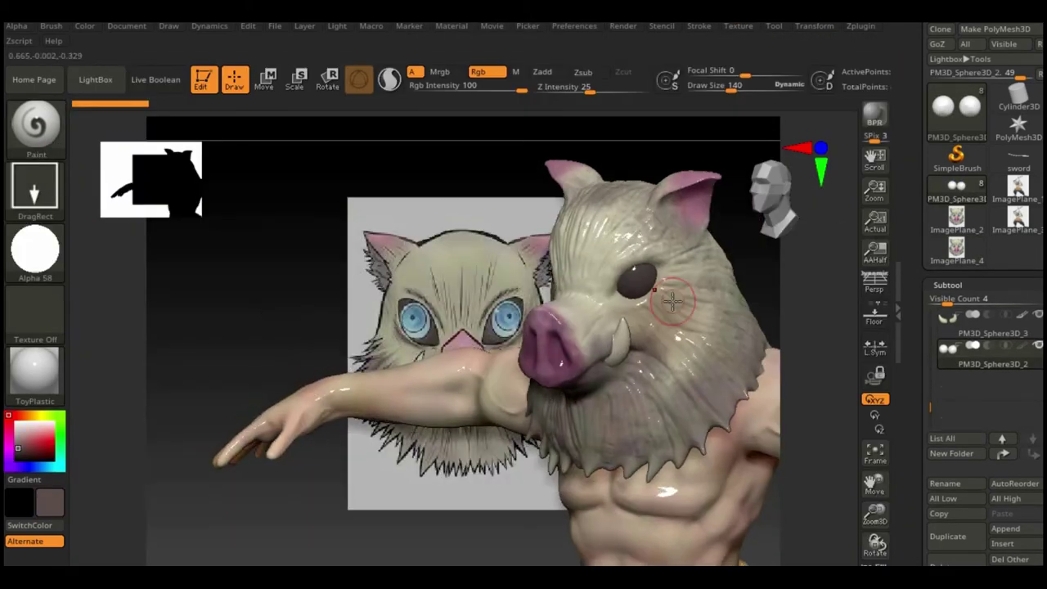
left_click_drag(923, 547, 903, 535)
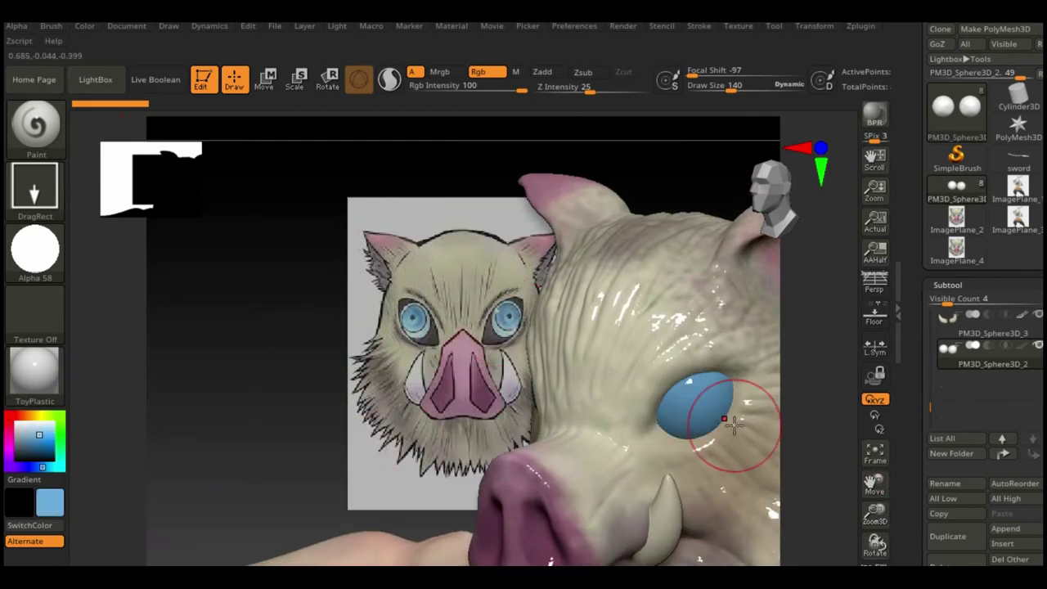
left_click(439, 72)
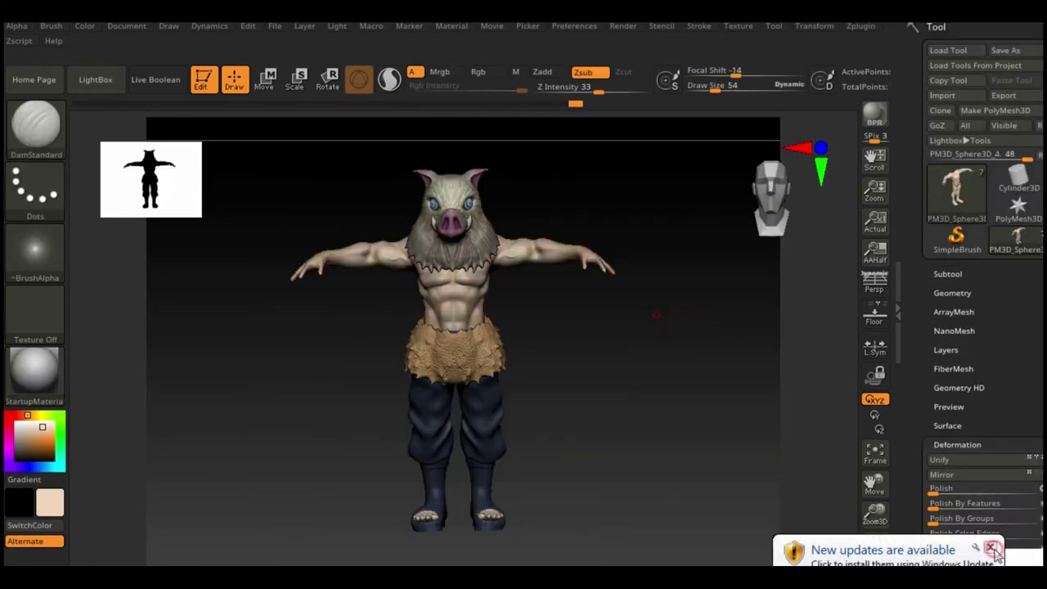
Step: Bring the model in via GoZ and lasso-mask it so only the arms are free
left_click(860, 25)
left_click(900, 362)
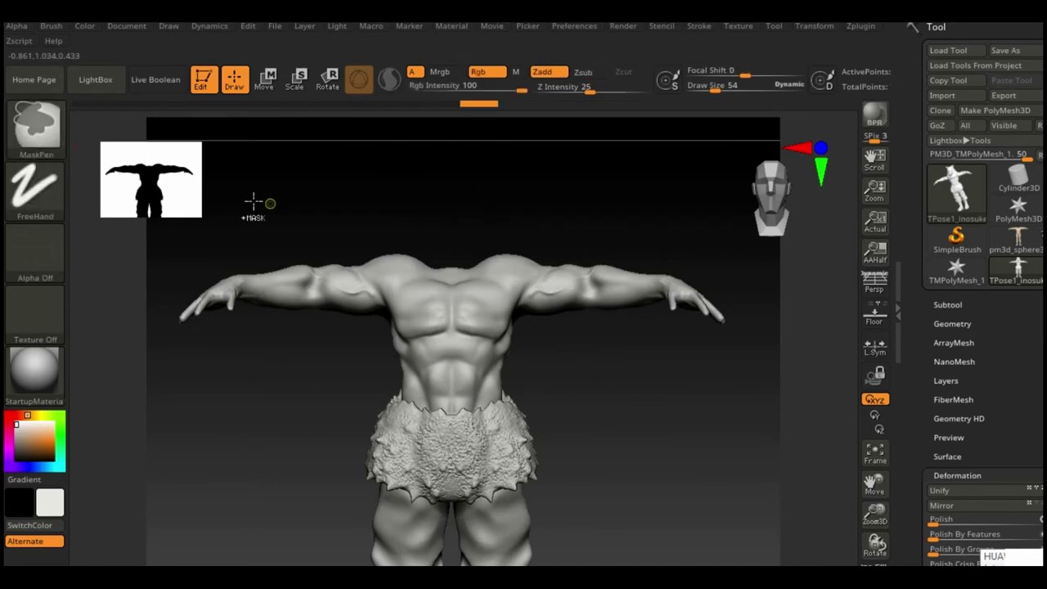
key("b")
key("m")
key("l")
left_click_drag(519, 350, 524, 275, "ctrl")
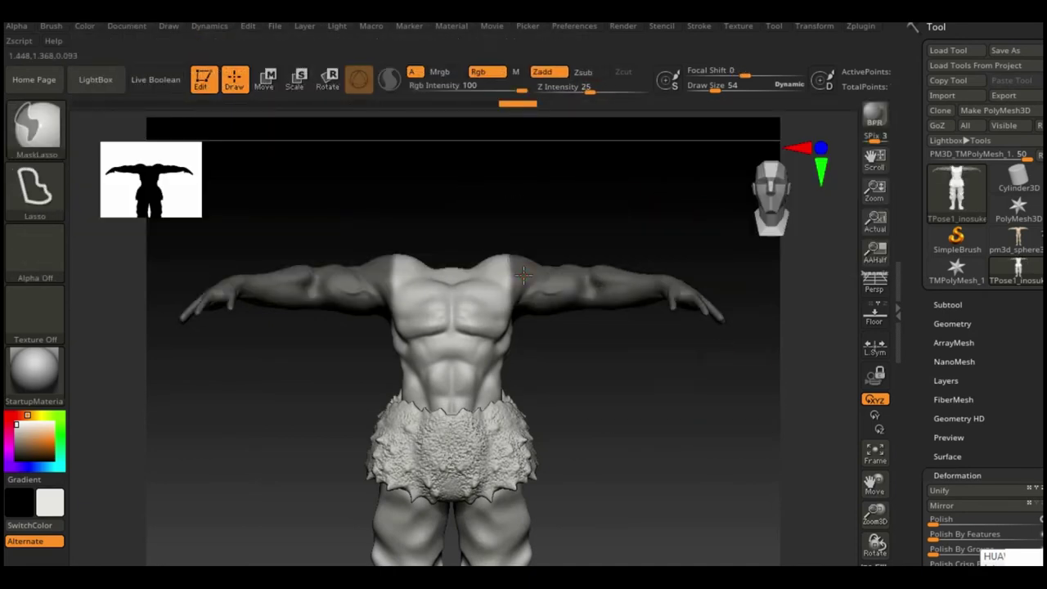
key("ctrl+i")
Step: Rotate both arms down from the shoulders with the Move transpose
key("w")
left_click_drag(532, 183, 664, 320)
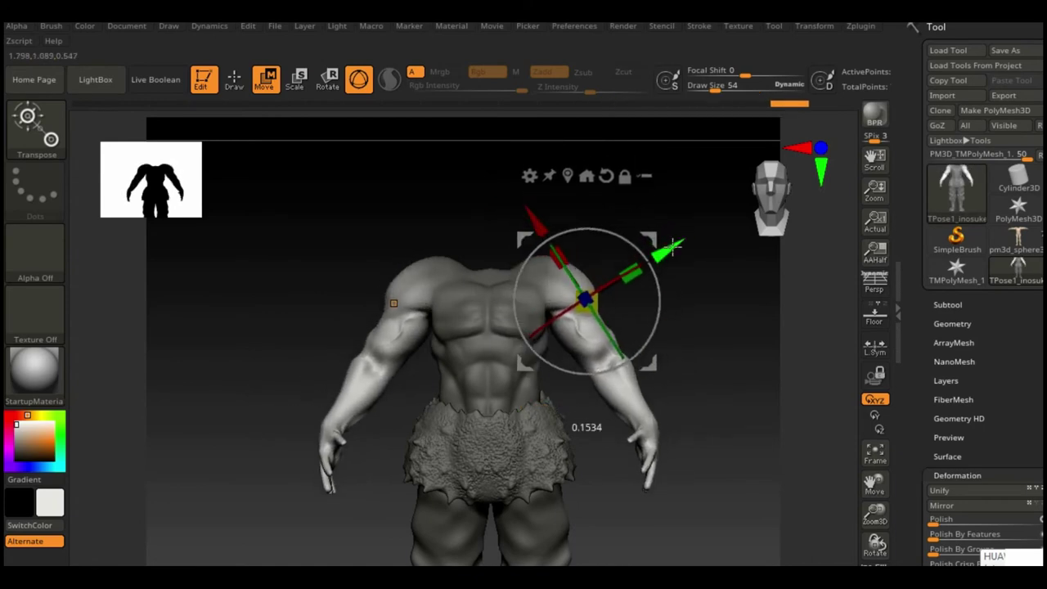
left_click_drag(720, 377, 710, 423)
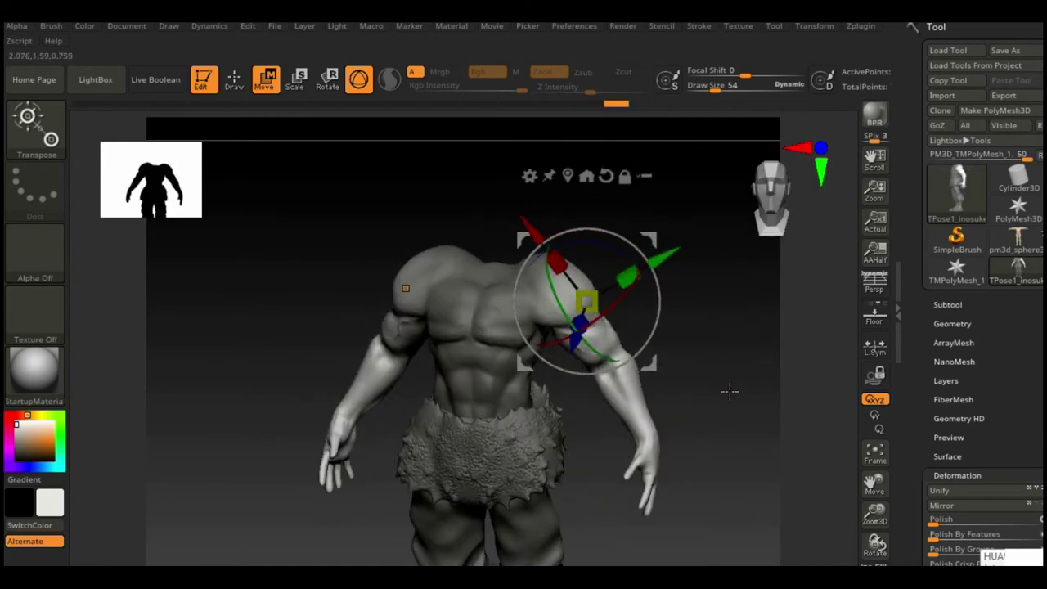
key("q")
left_click_drag(729, 390, 385, 334)
Step: Enlarge the brush size and frame the figure from the front
key("space")
left_click_drag(652, 283, 654, 304)
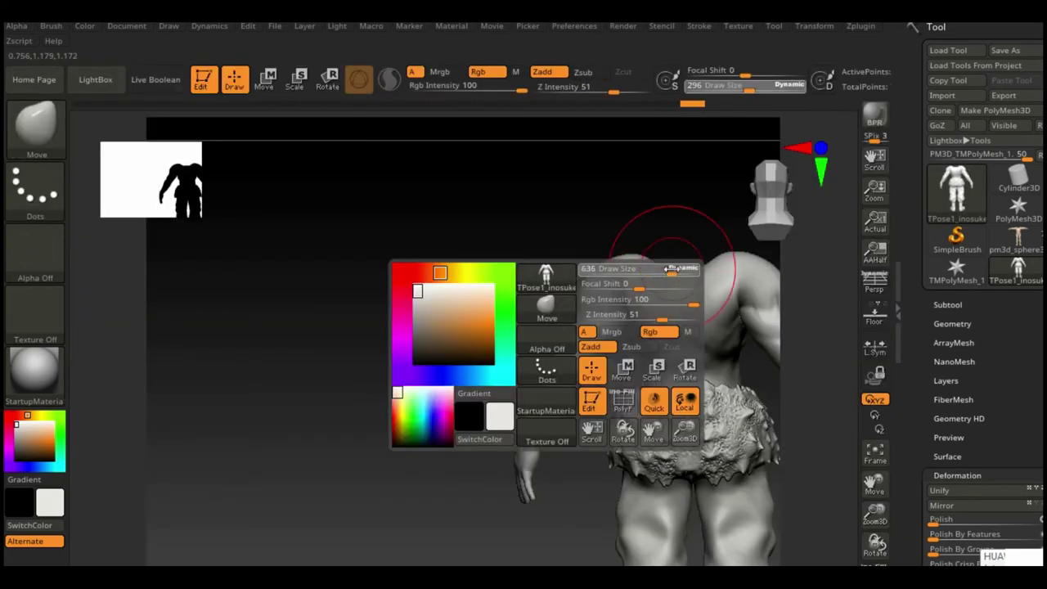
right_click_drag(655, 303, 327, 327)
mouse_move(327, 327)
left_mouse_down("alt")
mouse_move(725, 431)
mouse_move(584, 246)
left_mouse_up("alt")
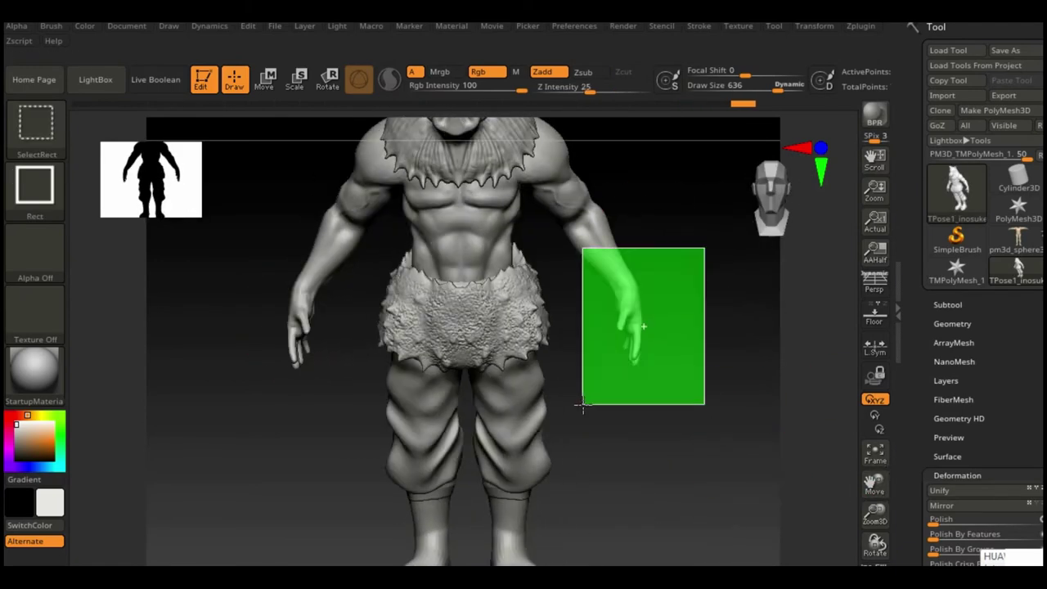
Step: Isolate the two hands and mask around the fingers to start bending them
key("f")
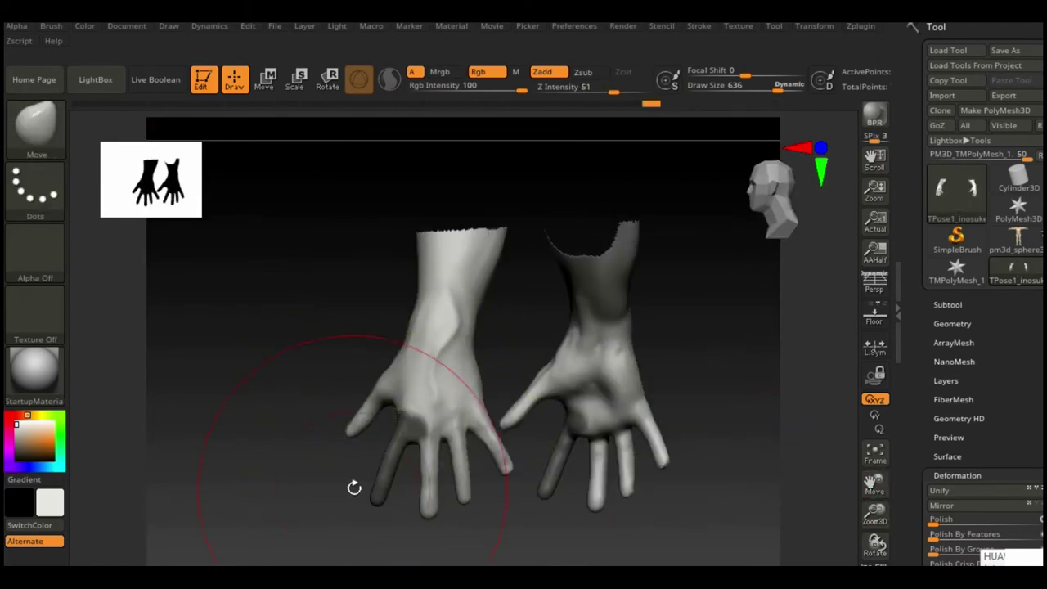
left_click_drag(404, 411, 385, 414, "ctrl")
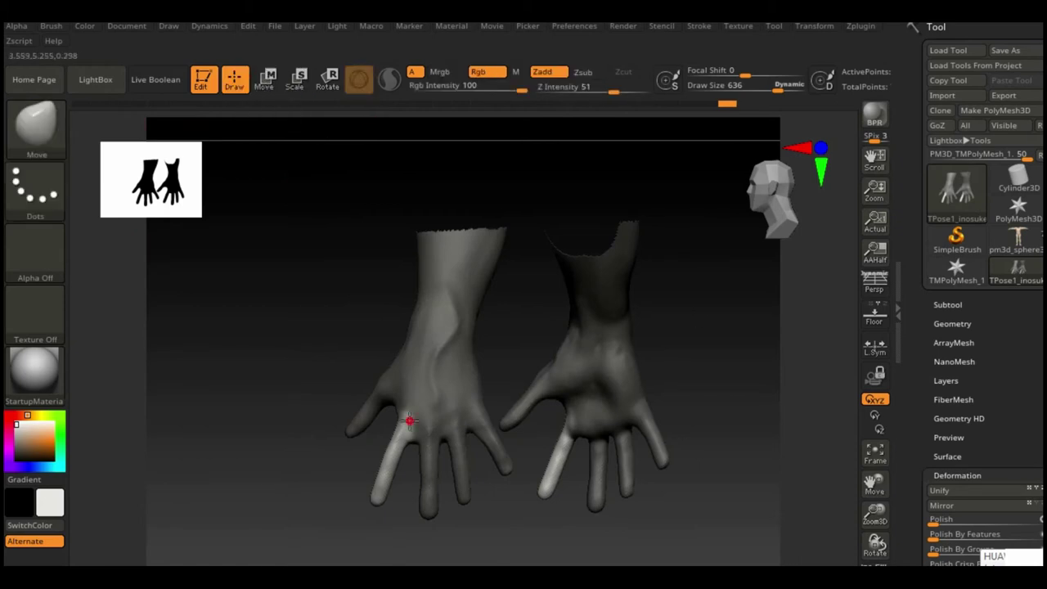
key("w")
left_click_drag(376, 337, 416, 431)
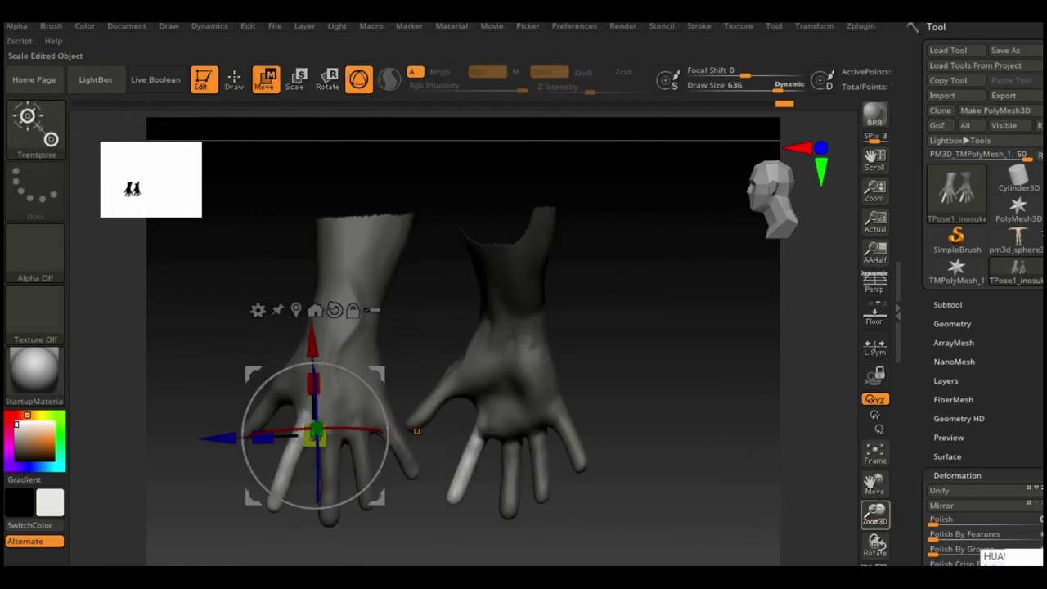
left_click_drag(211, 428, 329, 463)
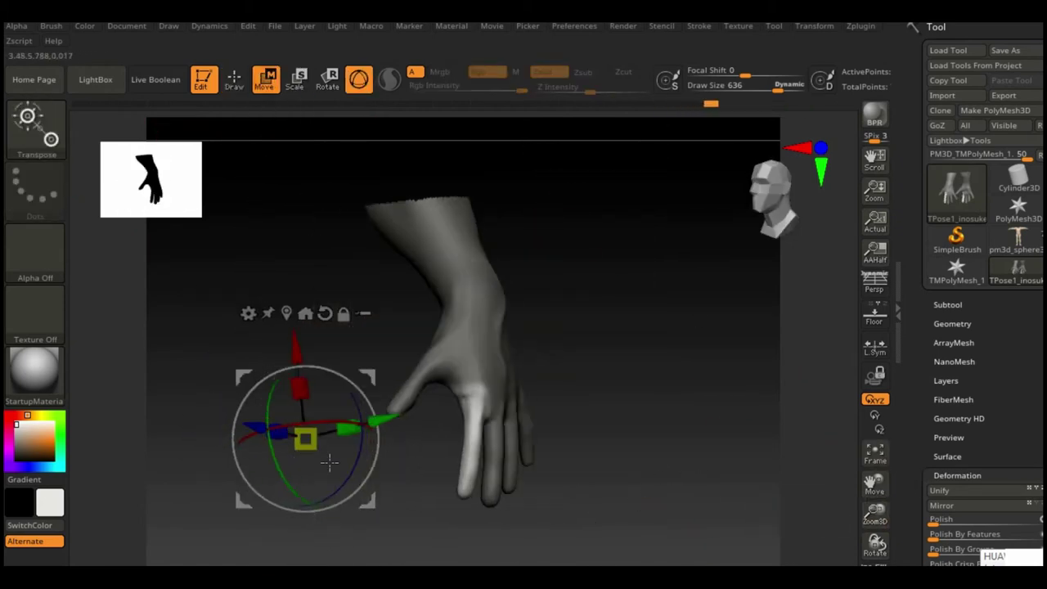
mouse_move(507, 322)
left_mouse_down()
mouse_move(694, 502)
mouse_move(261, 336)
mouse_move(706, 414)
mouse_move(466, 402)
mouse_move(709, 440)
left_mouse_up()
key("q")
key("w")
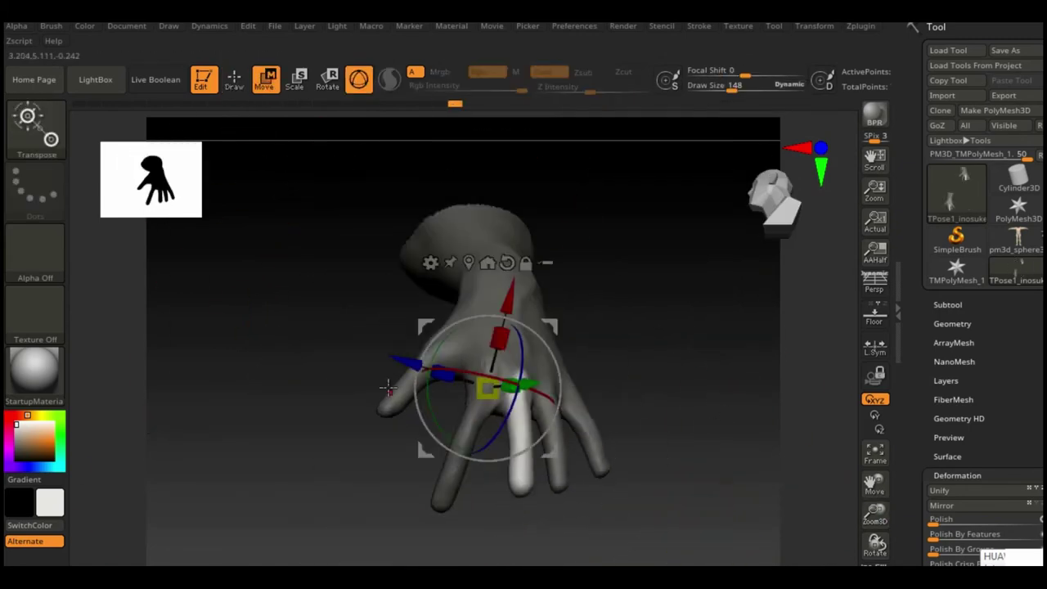
mouse_move(458, 550)
left_mouse_down()
mouse_move(499, 519)
mouse_move(542, 519)
mouse_move(479, 519)
left_mouse_up()
left_click(236, 88)
Step: Lasso-mask and invert around a fingertip, then rotate it to curl downward
left_click_drag(591, 432, 719, 540)
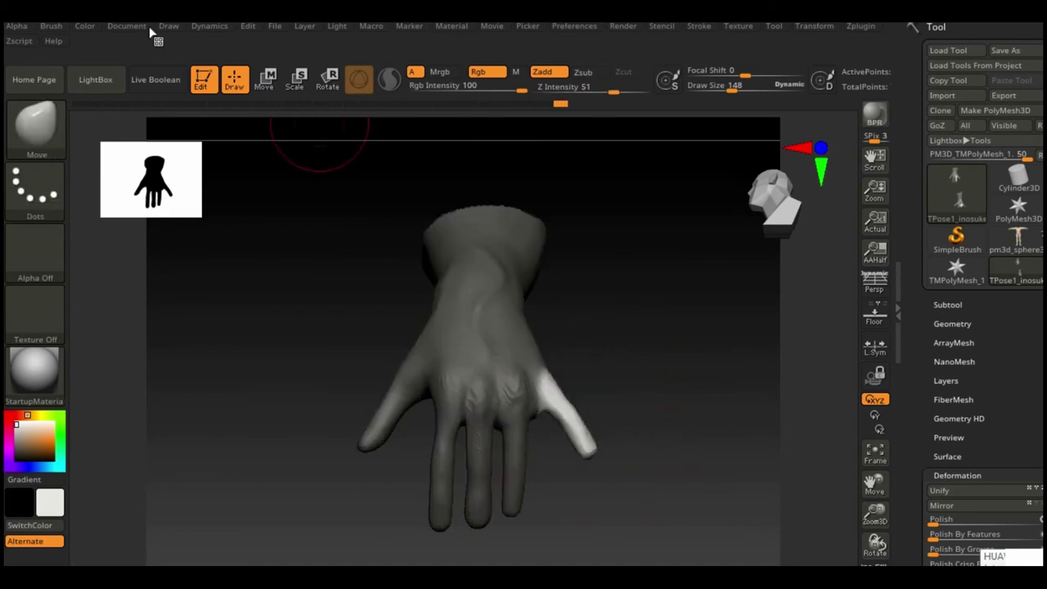
key("w")
mouse_move(666, 484)
left_mouse_down()
mouse_move(583, 472)
mouse_move(690, 433)
mouse_move(635, 480)
left_mouse_up()
key("q")
mouse_move(516, 508)
left_mouse_down()
mouse_move(589, 463)
mouse_move(298, 123)
left_mouse_up()
mouse_move(478, 275)
left_mouse_down()
mouse_move(327, 444)
mouse_move(603, 479)
mouse_move(561, 531)
mouse_move(452, 360)
left_mouse_up()
left_click_drag(545, 304, 644, 316)
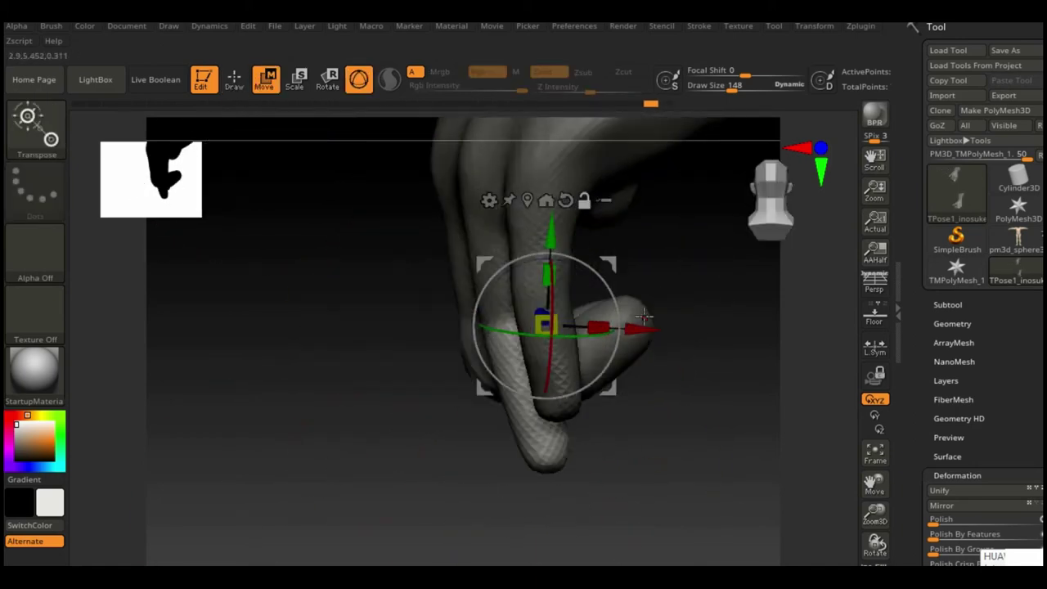
mouse_move(673, 491)
left_mouse_down()
mouse_move(671, 439)
mouse_move(568, 496)
mouse_move(544, 319)
left_mouse_up()
key("q")
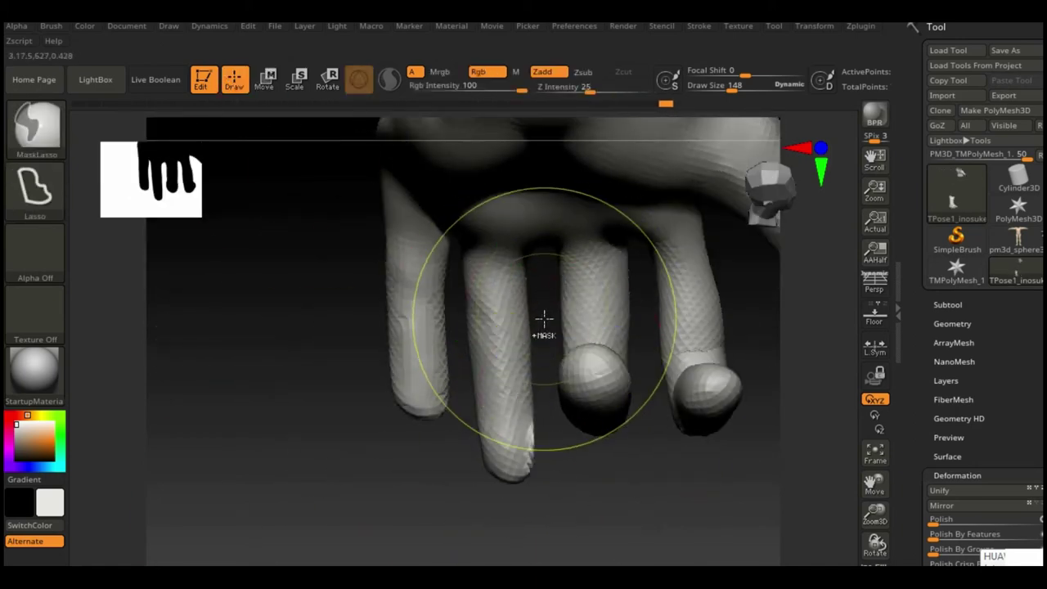
key("w")
key("ctrl+i")
mouse_move(521, 263)
left_mouse_down()
mouse_move(524, 286)
mouse_move(655, 448)
left_mouse_up()
key("q")
Step: Curl the fingers of the other hand, then unhide the body to show the whole figure
left_click_drag(483, 290, 642, 526)
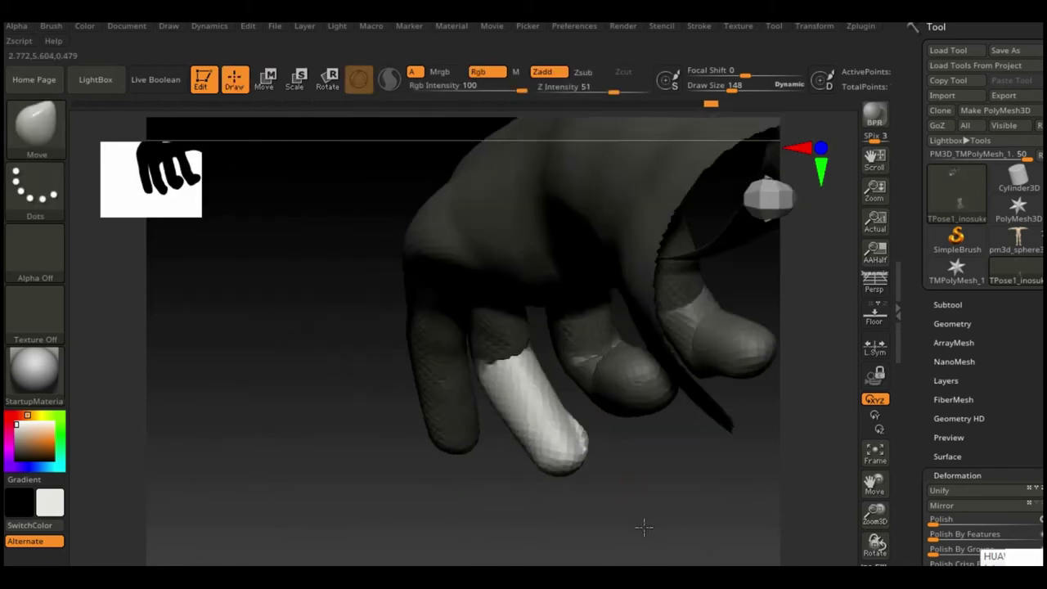
key("b")
key("m")
key("v")
left_click_drag(509, 451, 694, 479)
mouse_move(623, 350)
left_mouse_down()
mouse_move(645, 451)
mouse_move(708, 526)
left_mouse_up()
key("q")
key("f")
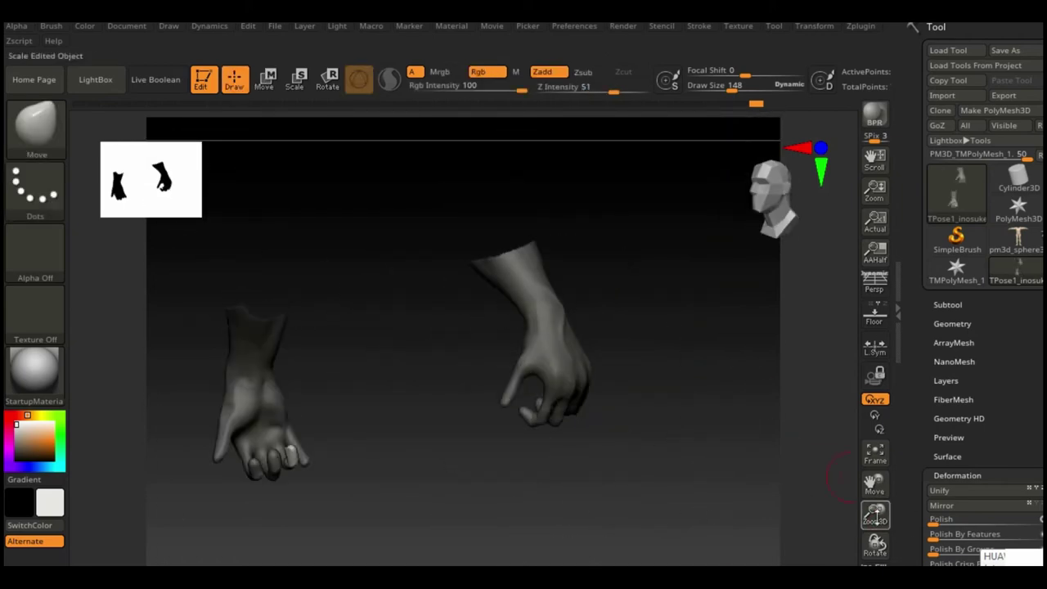
left_click_drag(873, 514, 695, 390)
key("w")
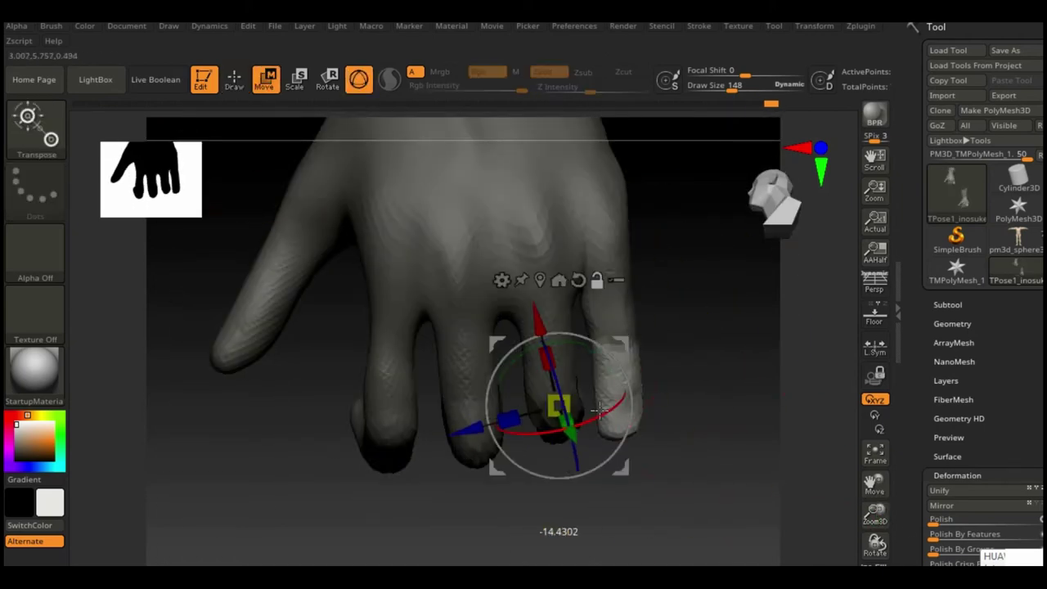
left_click_drag(601, 411, 676, 460)
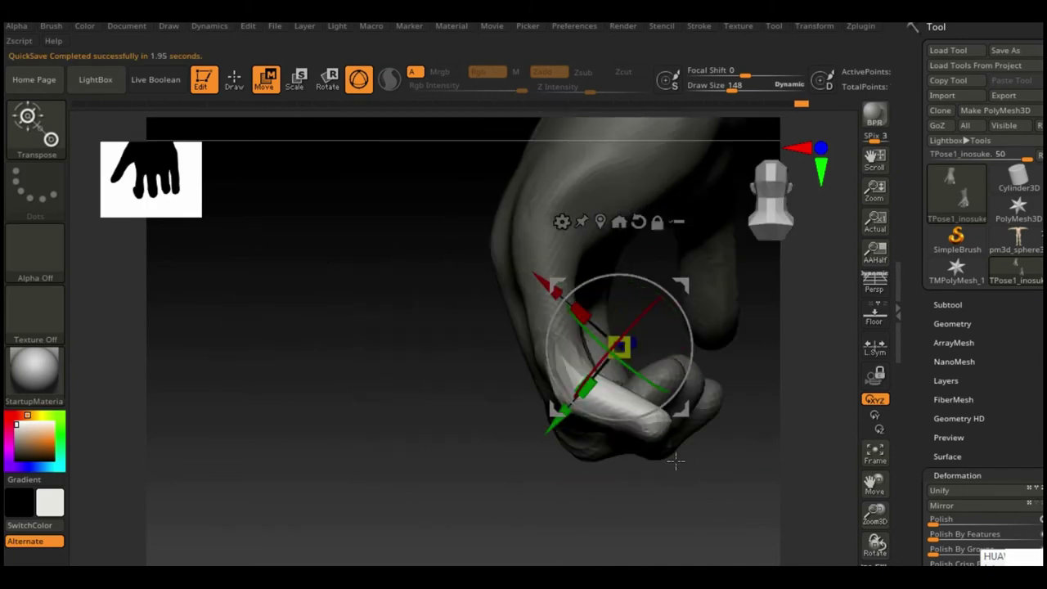
mouse_move(688, 348)
left_mouse_down()
mouse_move(426, 467)
mouse_move(451, 391)
mouse_move(414, 396)
mouse_move(515, 373)
mouse_move(272, 53)
left_mouse_up()
key("q")
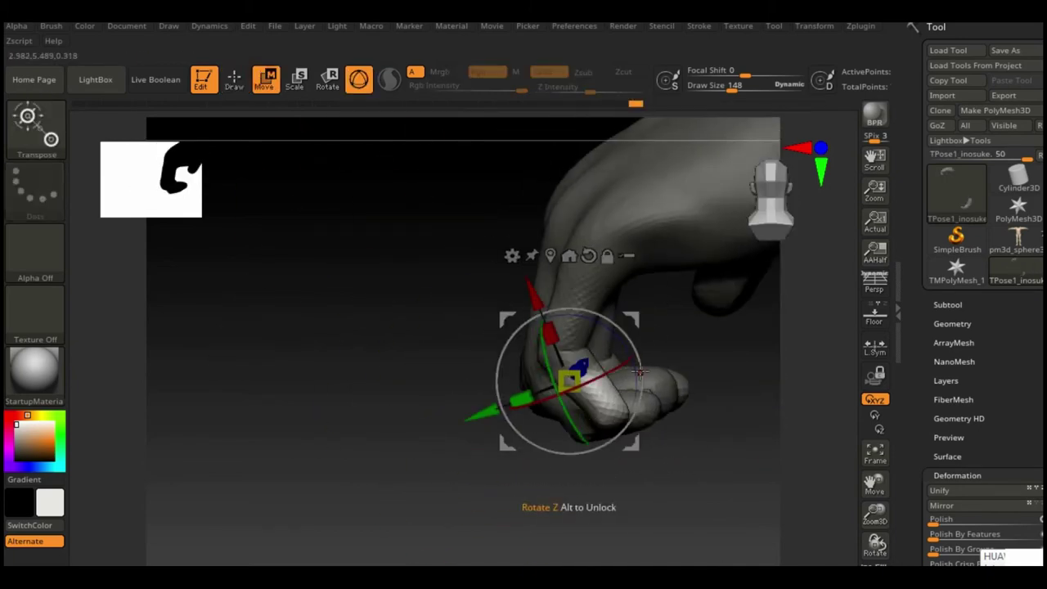
mouse_move(638, 372)
left_mouse_down()
mouse_move(793, 427)
mouse_move(752, 402)
mouse_move(763, 397)
left_mouse_up()
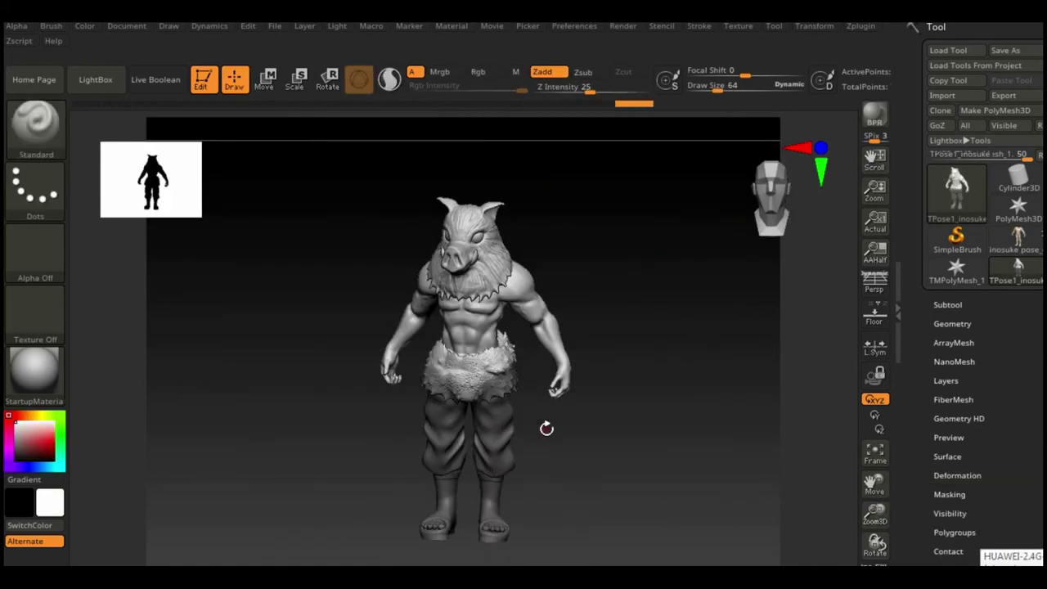
Step: Pull a finger up and shift the pose of the head, arms and torso
key("w")
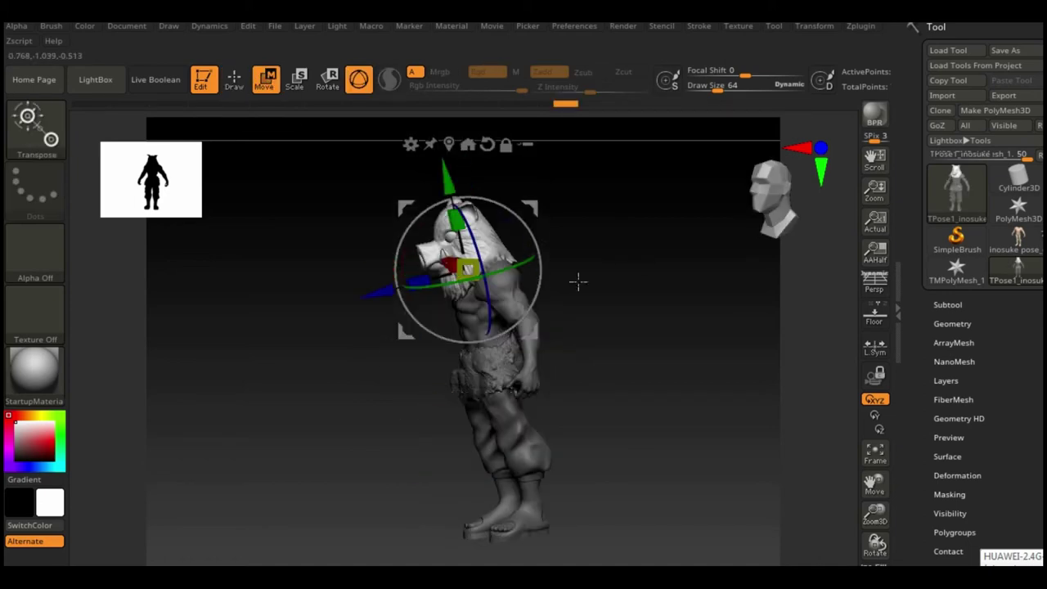
left_click_drag(453, 190, 692, 302)
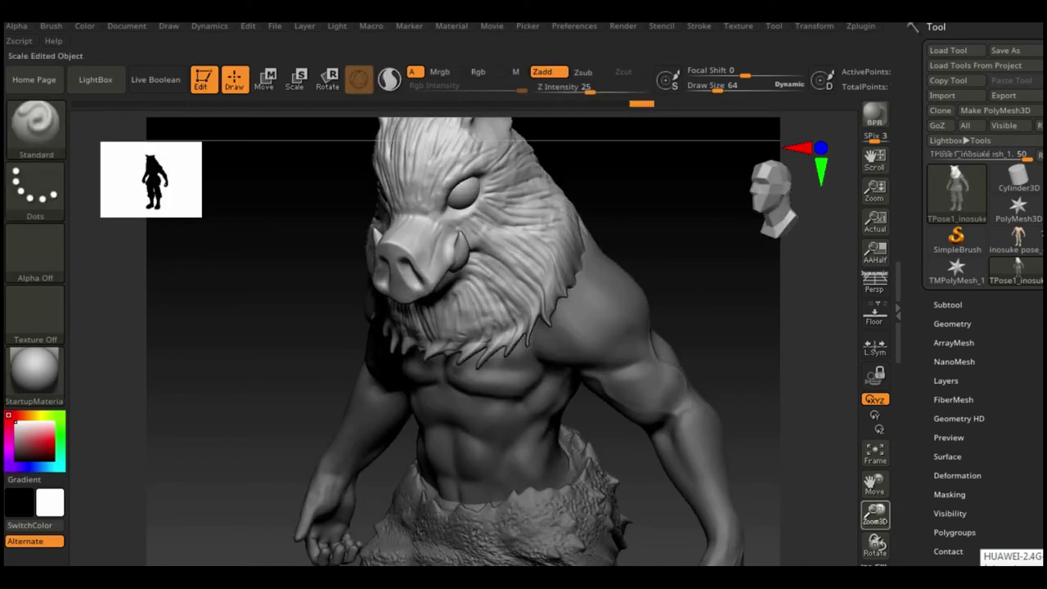
left_click(235, 79)
key("w")
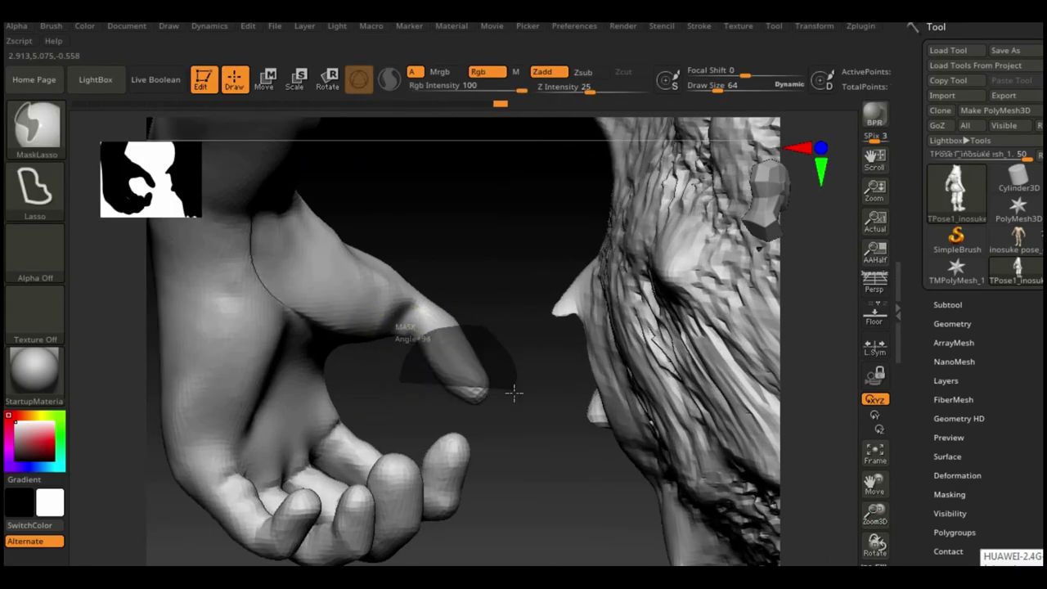
left_click(273, 86)
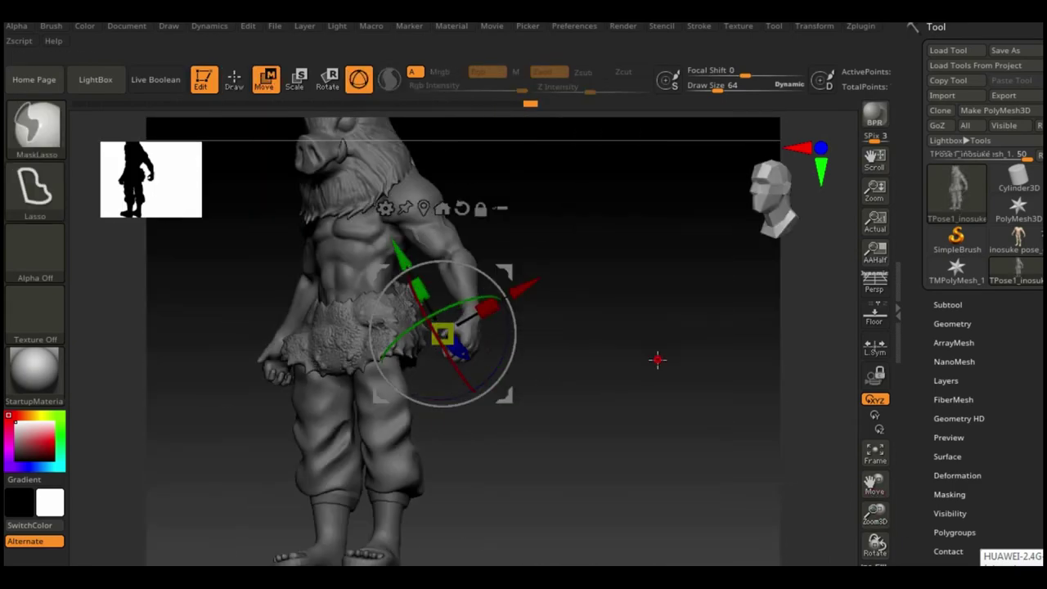
left_click_drag(372, 242, 458, 274)
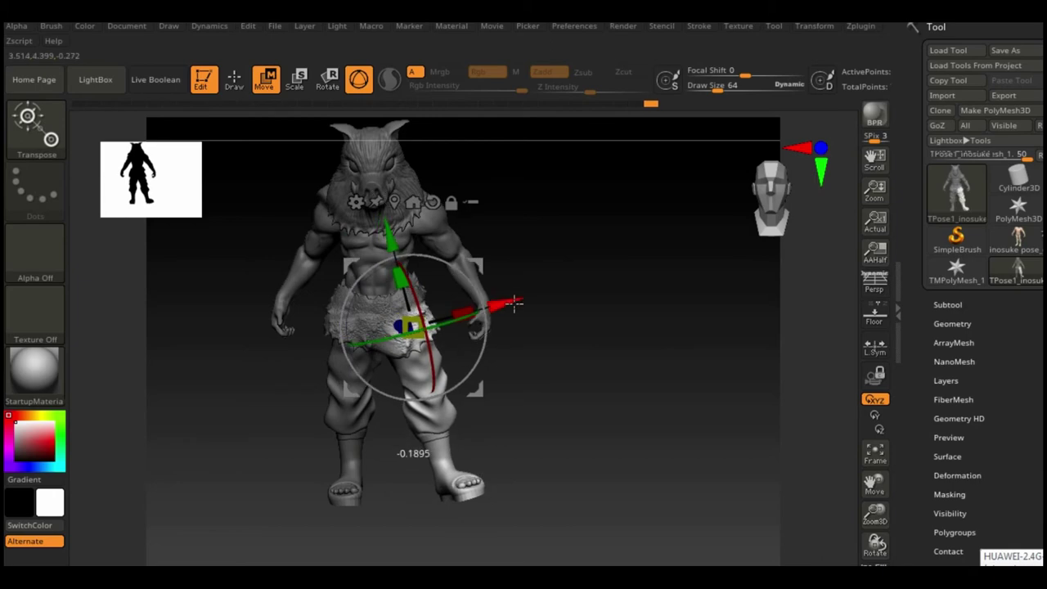
left_click_drag(514, 303, 610, 381)
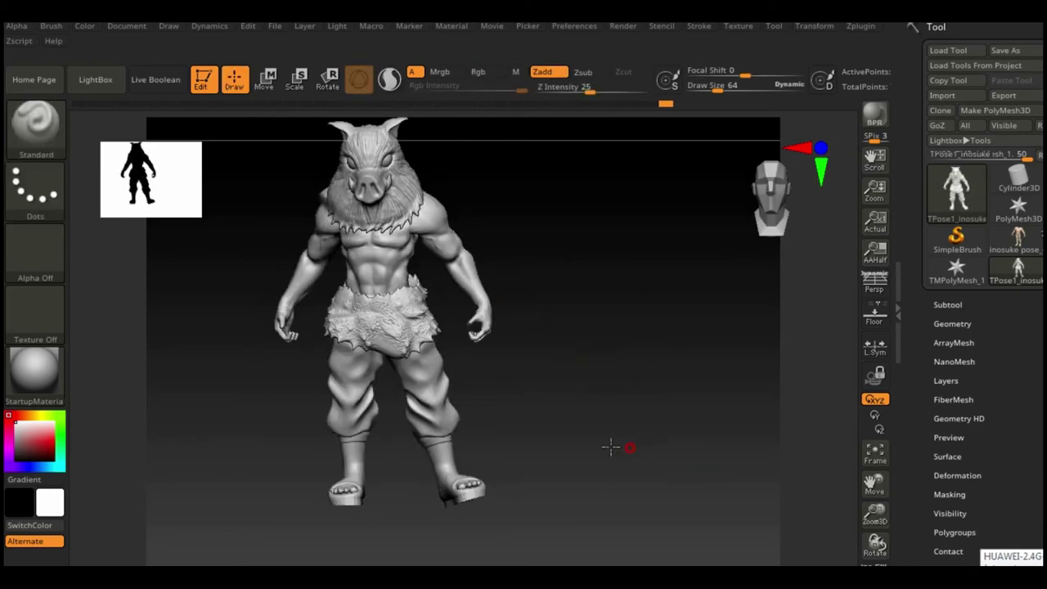
left_click_drag(610, 446, 706, 380)
Step: Mask around the loincloth, pelvis and left leg to pose them into a wider stance
left_click_drag(401, 559, 489, 347, "ctrl")
key("w")
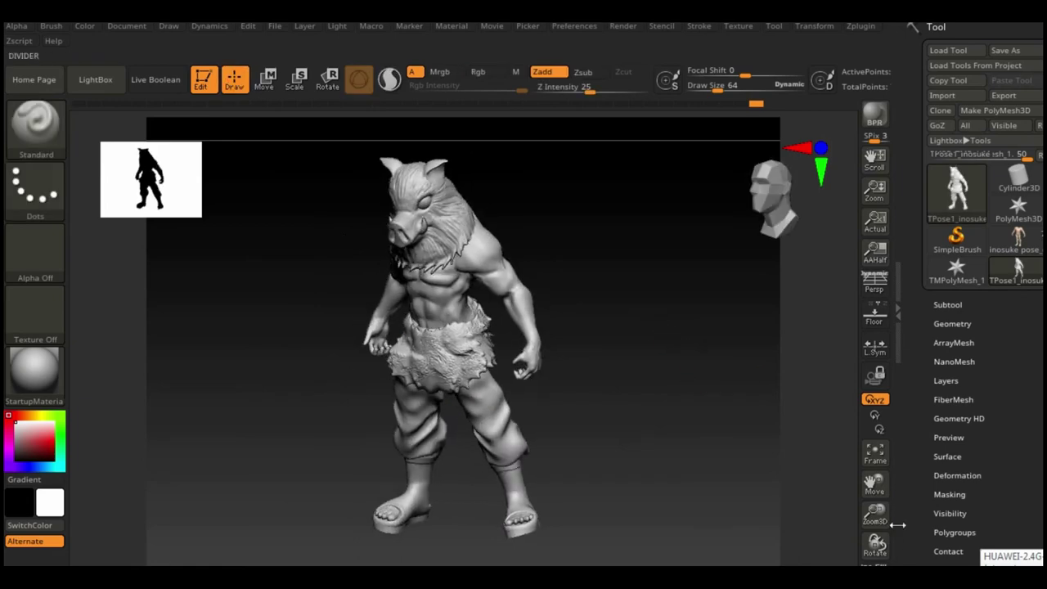
mouse_move(898, 524)
left_mouse_down()
mouse_move(706, 450)
mouse_move(696, 463)
left_mouse_up()
left_click_drag(506, 439, 614, 533, "ctrl")
key("w")
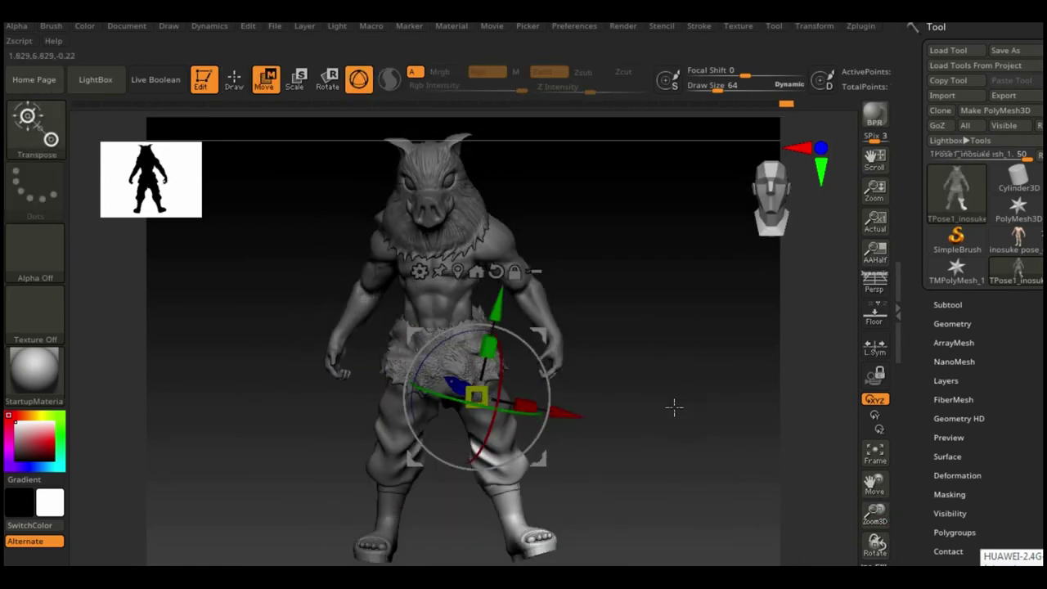
mouse_move(727, 388)
left_mouse_down()
mouse_move(778, 376)
mouse_move(695, 444)
mouse_move(675, 451)
mouse_move(661, 423)
left_mouse_up()
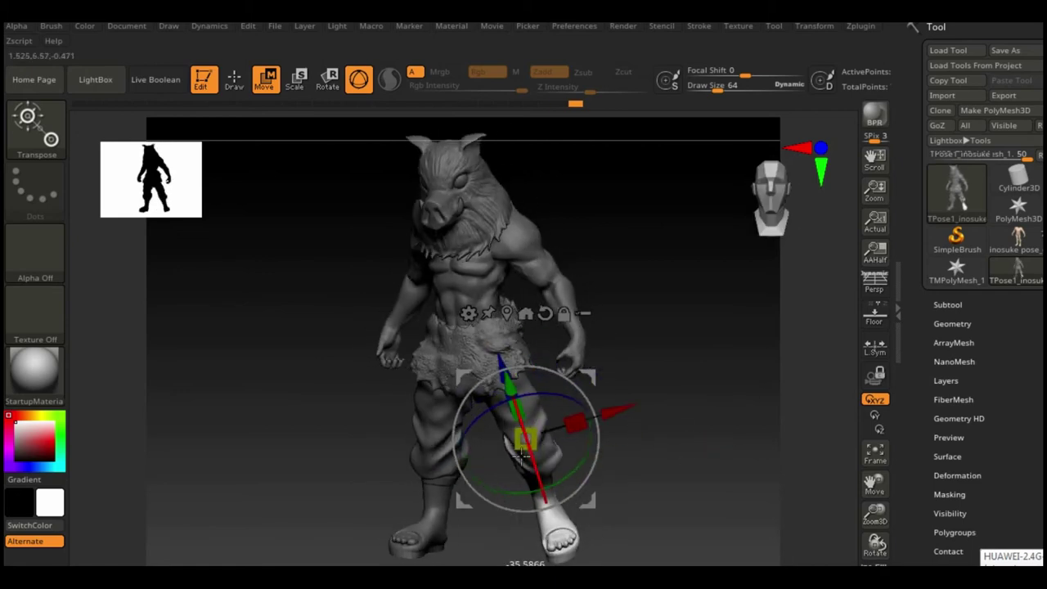
left_click_drag(520, 454, 274, 99)
left_click_drag(407, 443, 409, 442, "ctrl")
key("w")
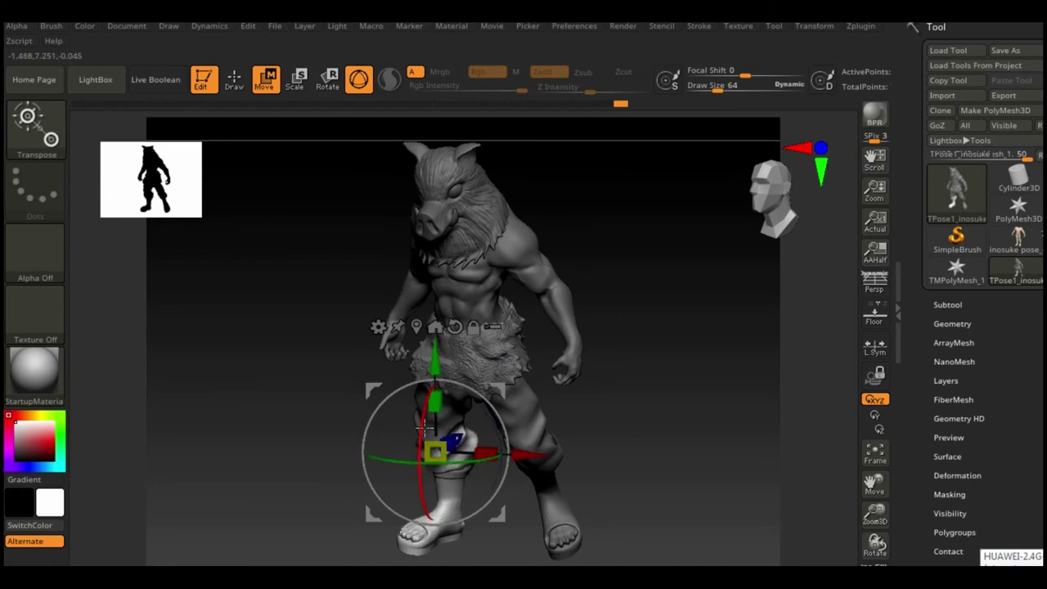
left_click_drag(622, 458, 679, 472)
Step: Clear the mask, then rotate the hand around the wrist and adjust the forearm rotation
key("q")
left_click(281, 467, "ctrl")
mouse_move(281, 468)
left_mouse_down()
mouse_move(702, 348)
mouse_move(659, 337)
left_mouse_up()
key("ctrl+z")
key("ctrl+z")
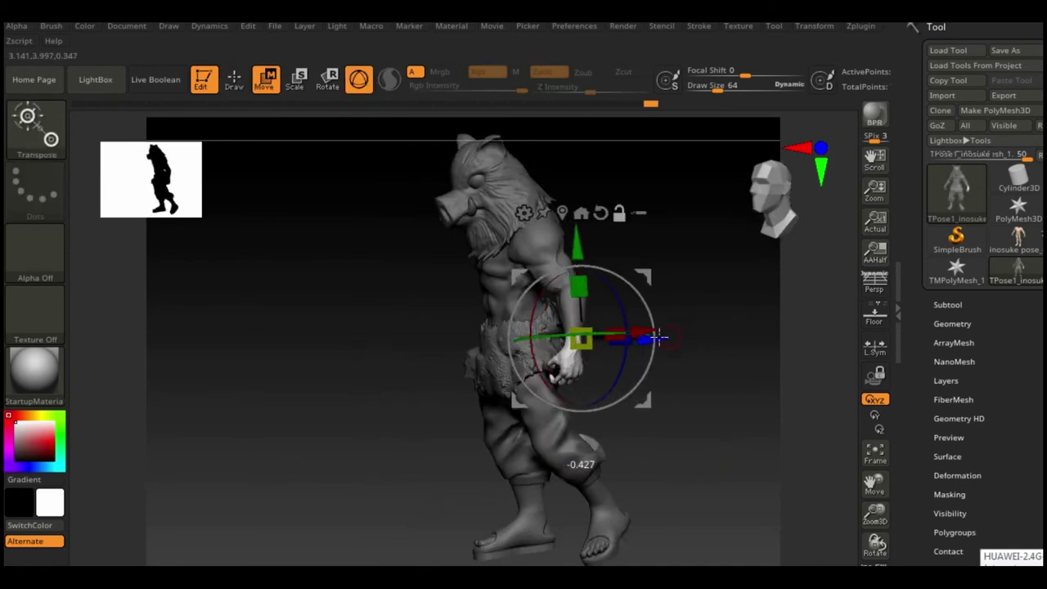
key("w")
right_click_drag(691, 251, 671, 298, "ctrl")
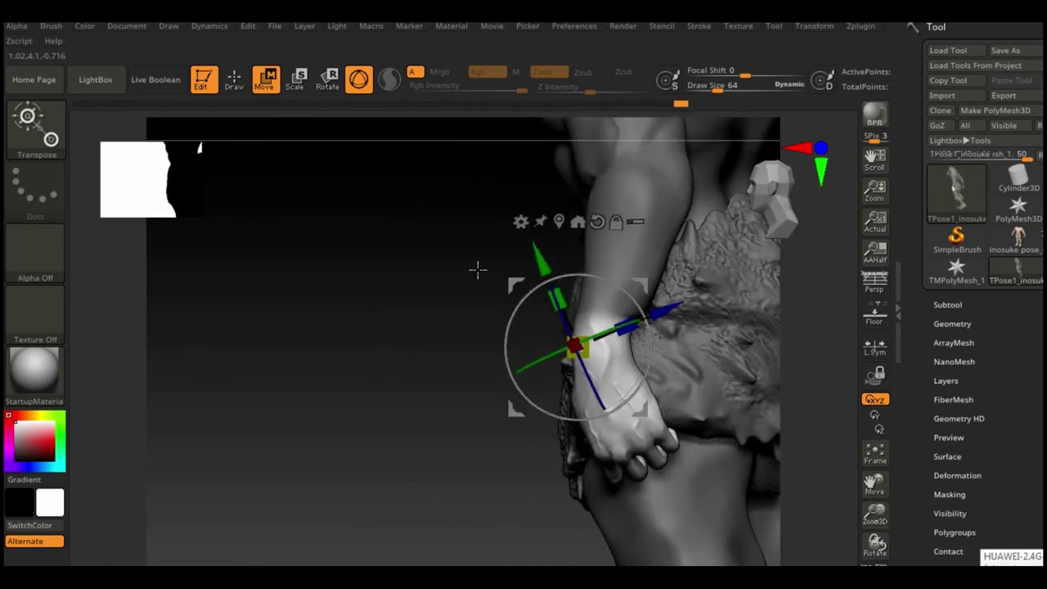
left_click_drag(478, 270, 458, 278)
right_click_drag(459, 278, 475, 245, "ctrl")
right_click_drag(682, 397, 687, 456, "ctrl")
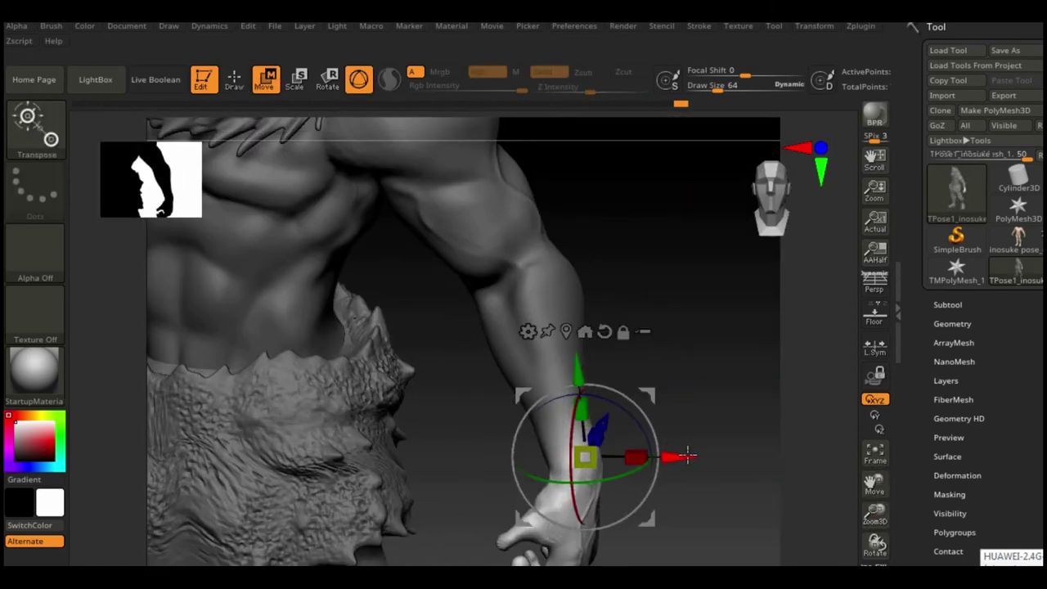
Step: Transfer the new pose to the detailed coloured model with Transpose Master's TPose>SubT
left_click(861, 25)
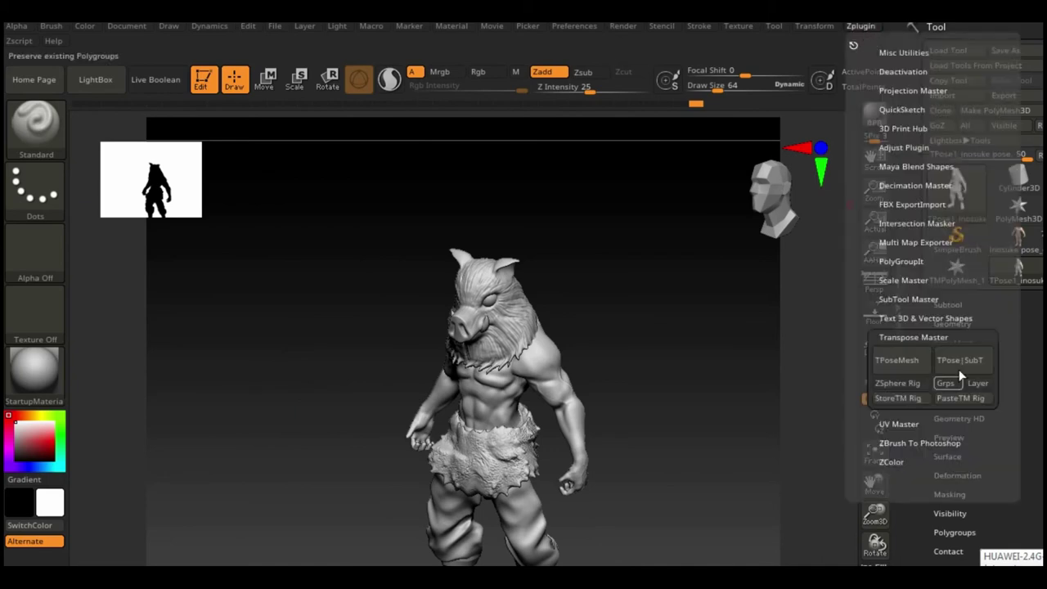
left_click(958, 369)
left_click_drag(647, 303, 596, 303)
left_click(947, 305)
Step: Reduce the Move brush draw size to 362 and orbit back to the front
key("space")
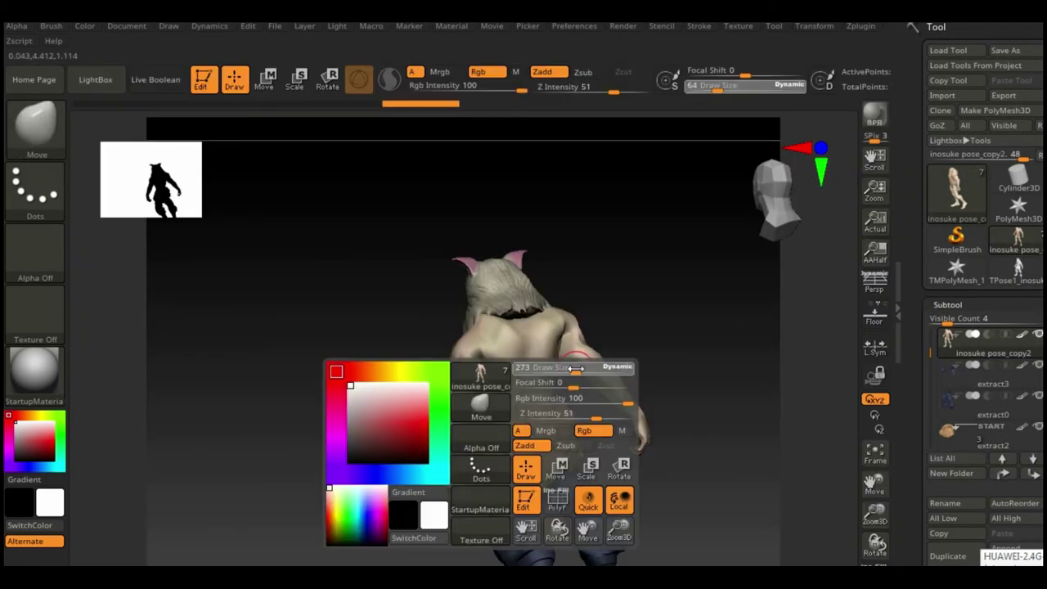
left_click_drag(742, 349, 761, 362)
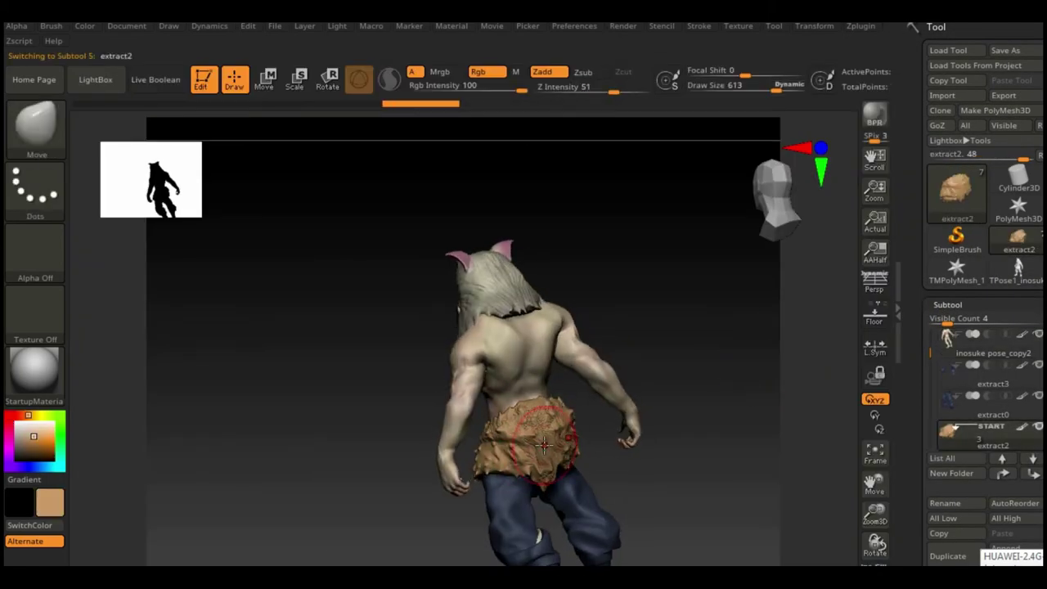
key("space")
left_click_drag(536, 346, 503, 346)
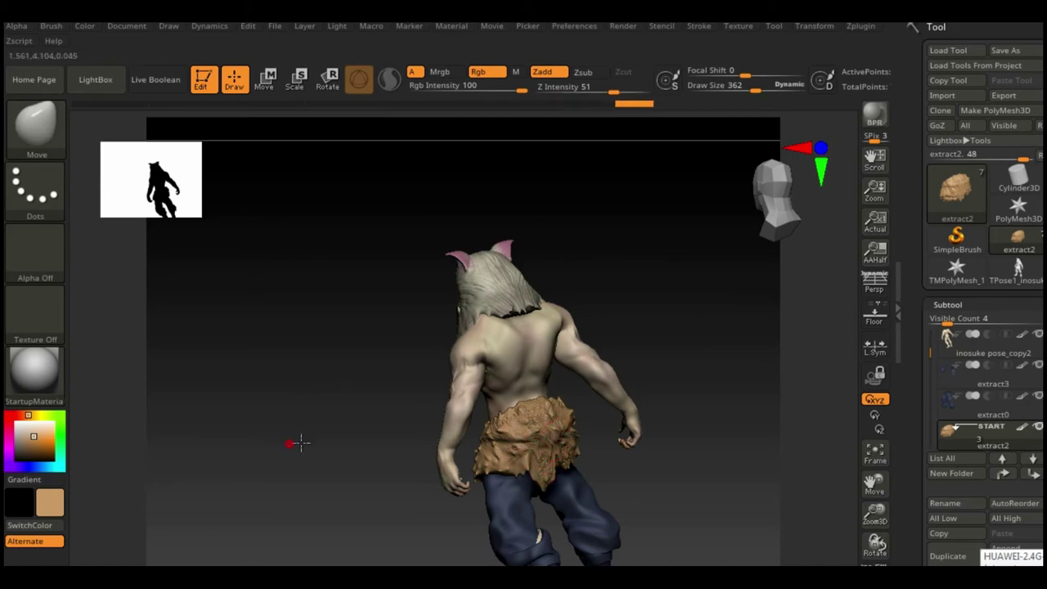
left_click_drag(298, 442, 717, 444)
Step: Load sword.ztl from the Documents > youtube edit > video 30 folder and inspect it
left_click(947, 50)
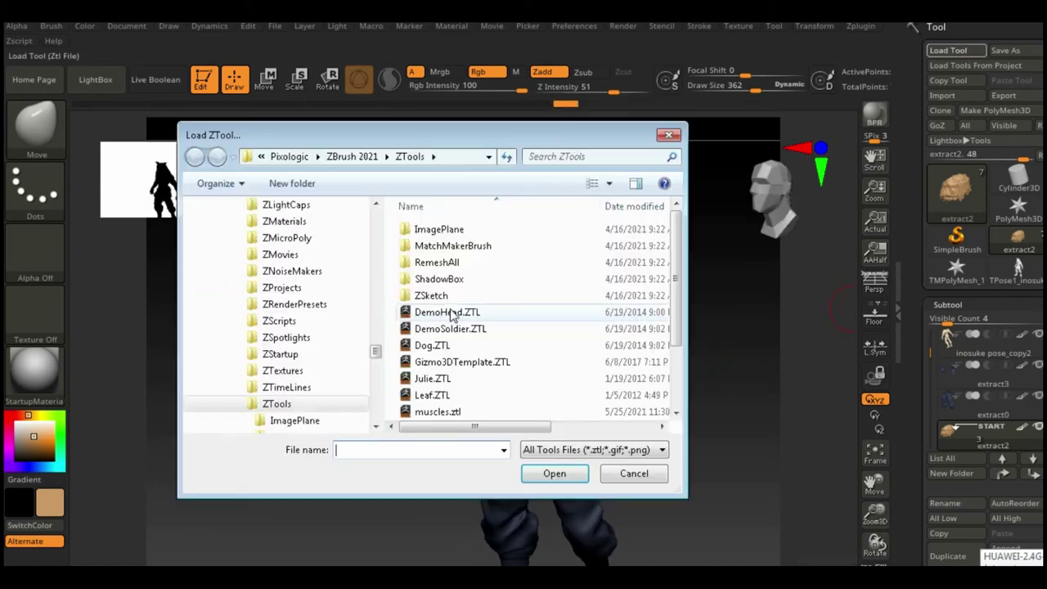
left_click(254, 327)
double_click(519, 266)
double_click(572, 311)
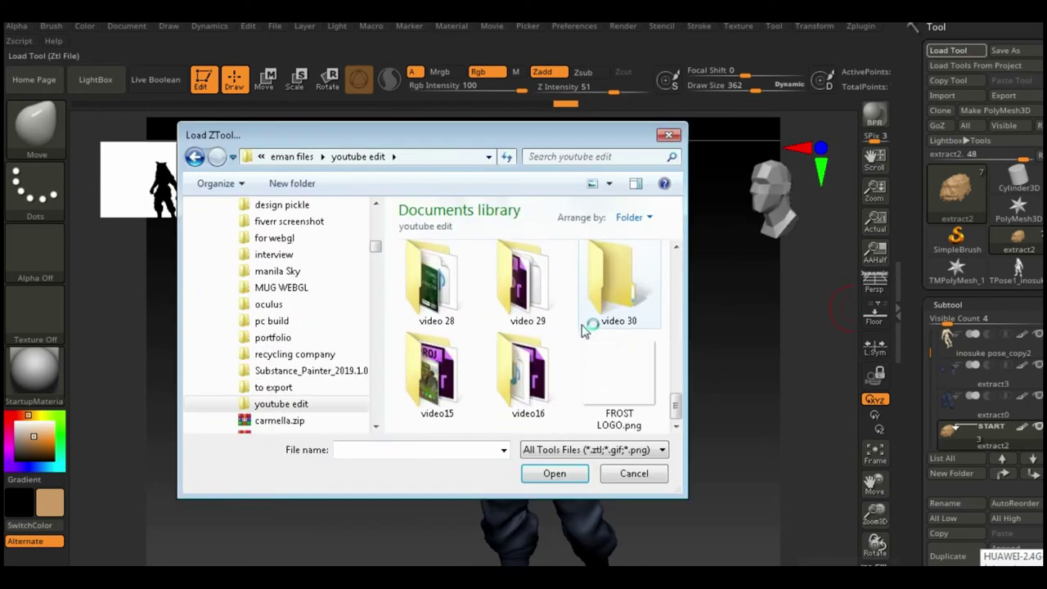
double_click(609, 303)
left_click(627, 291)
left_click(554, 473)
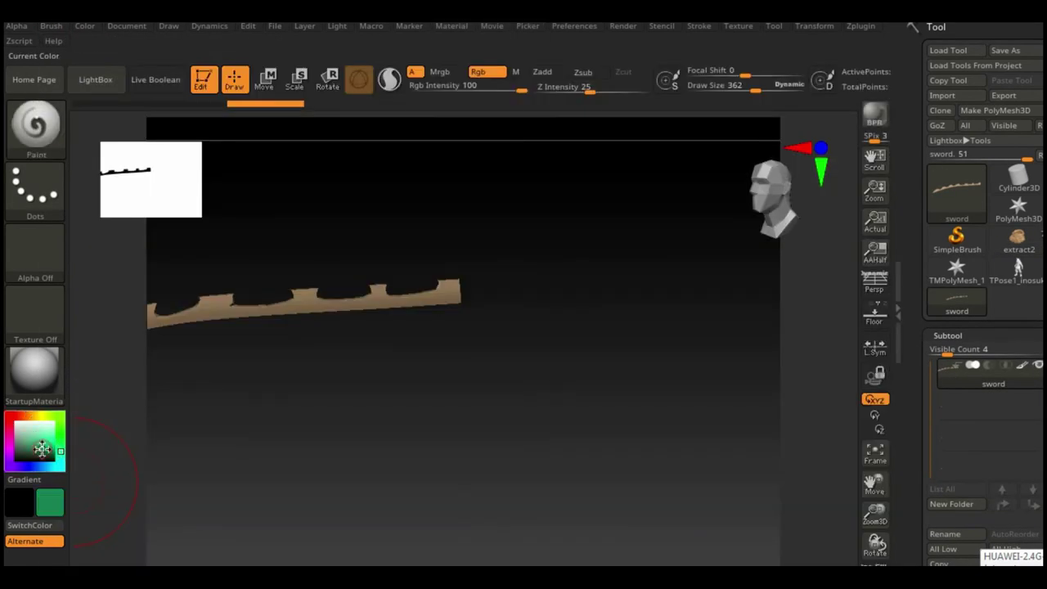
left_click_drag(245, 450, 511, 452)
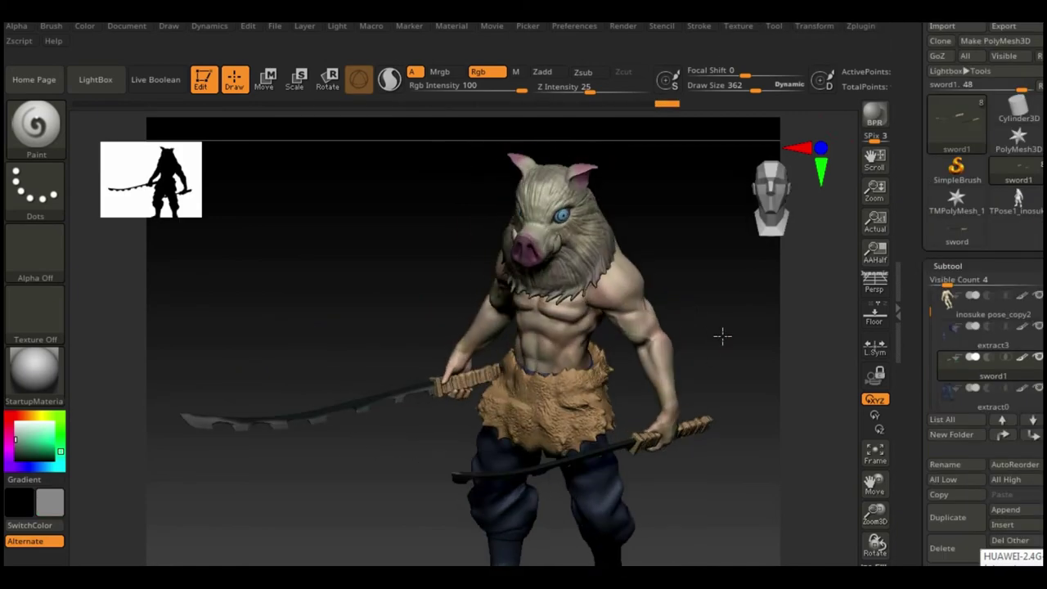
Step: Enable a second light and render the figure with BPR shadows
left_click(337, 25)
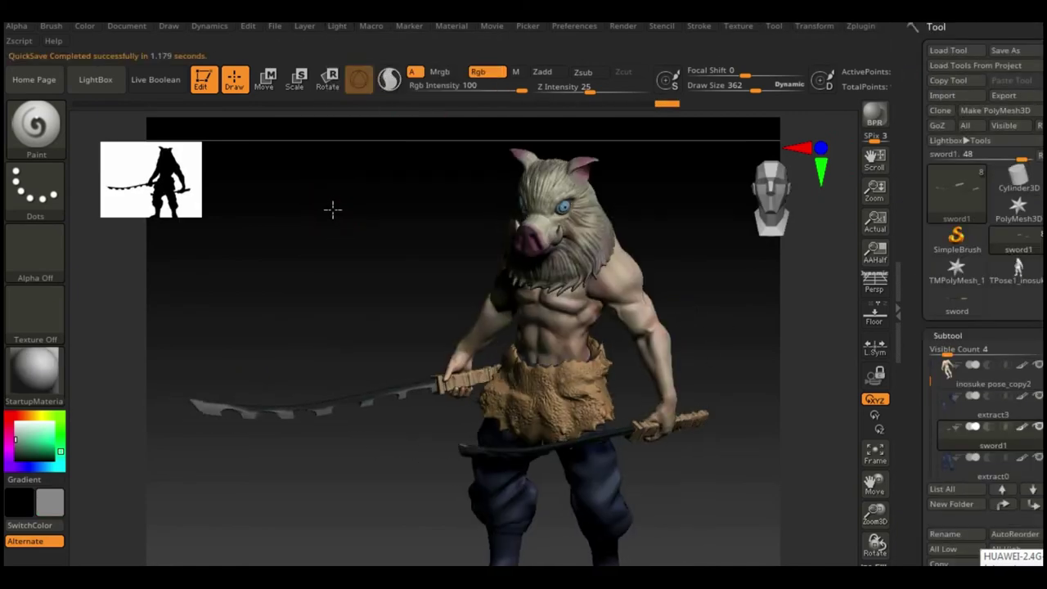
left_click(336, 25)
left_click(461, 75)
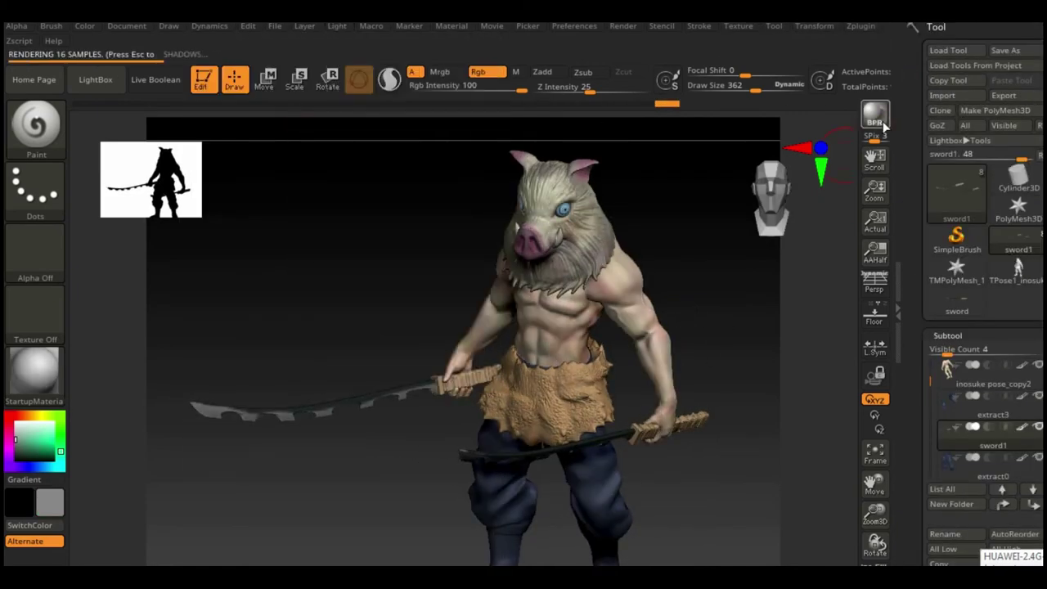
left_click(875, 117)
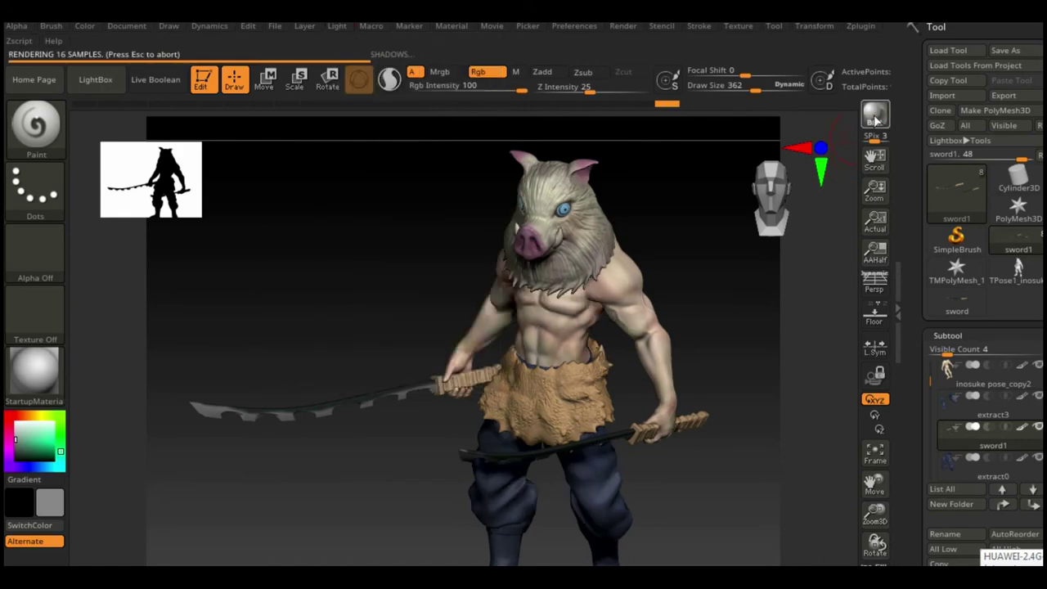
Step: Adjust render and BPR shadow settings, export BPR_Render.jpg, then select the extract0 subtool
left_click(622, 26)
left_click(692, 236)
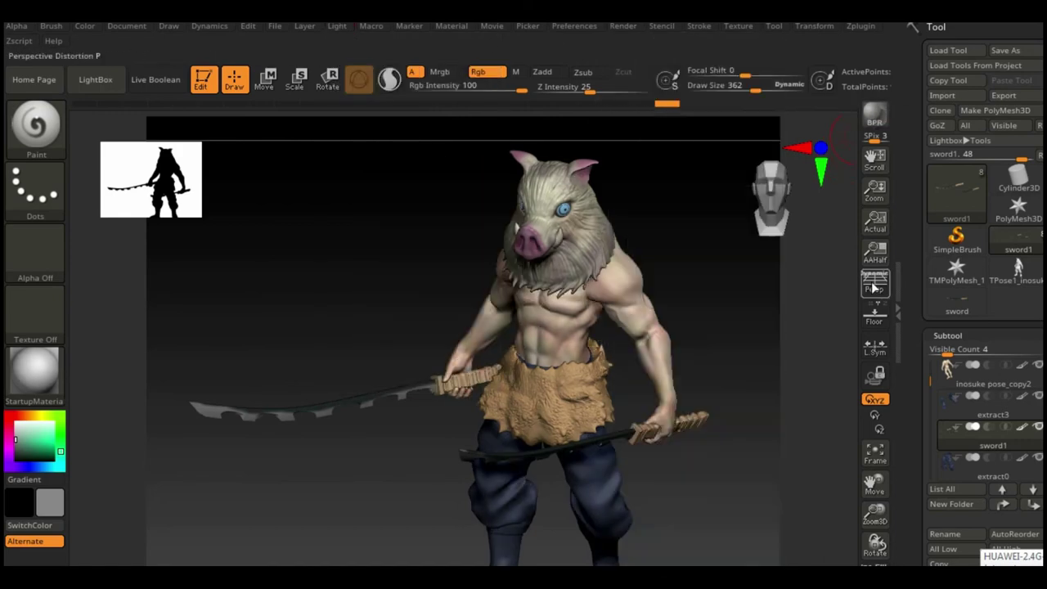
left_click(623, 25)
left_click(688, 427)
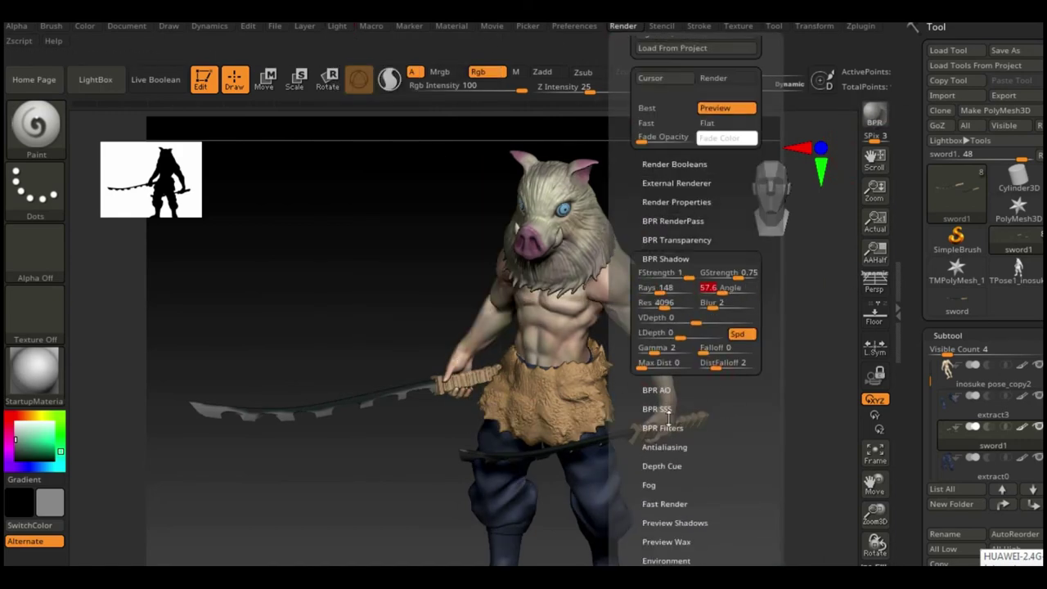
left_click(692, 201)
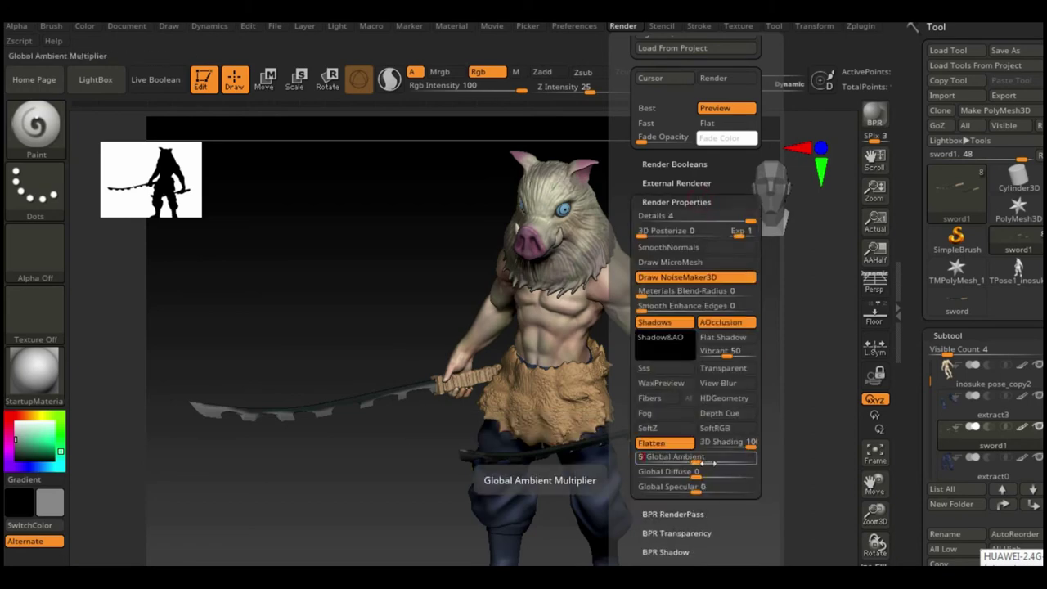
left_click(623, 26)
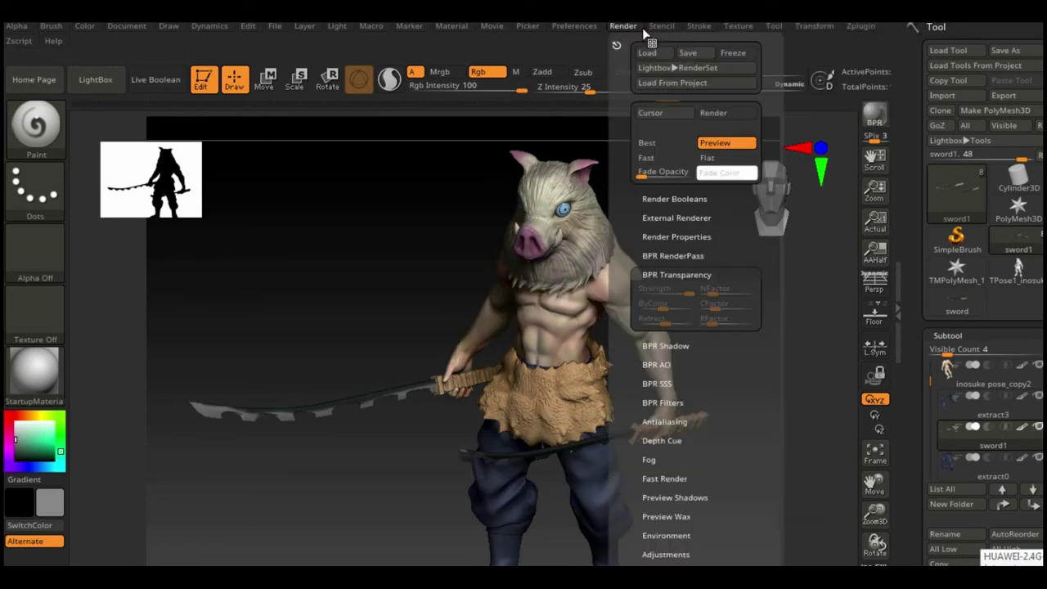
left_click(683, 255)
left_click(697, 307)
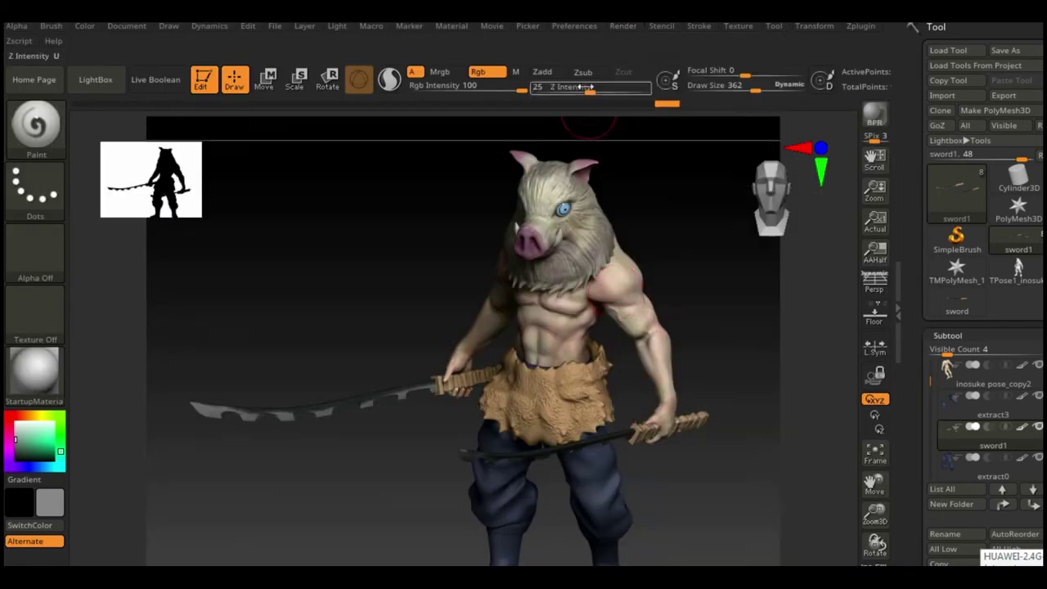
scroll(1021, 366, "down", 2)
left_click(1038, 328)
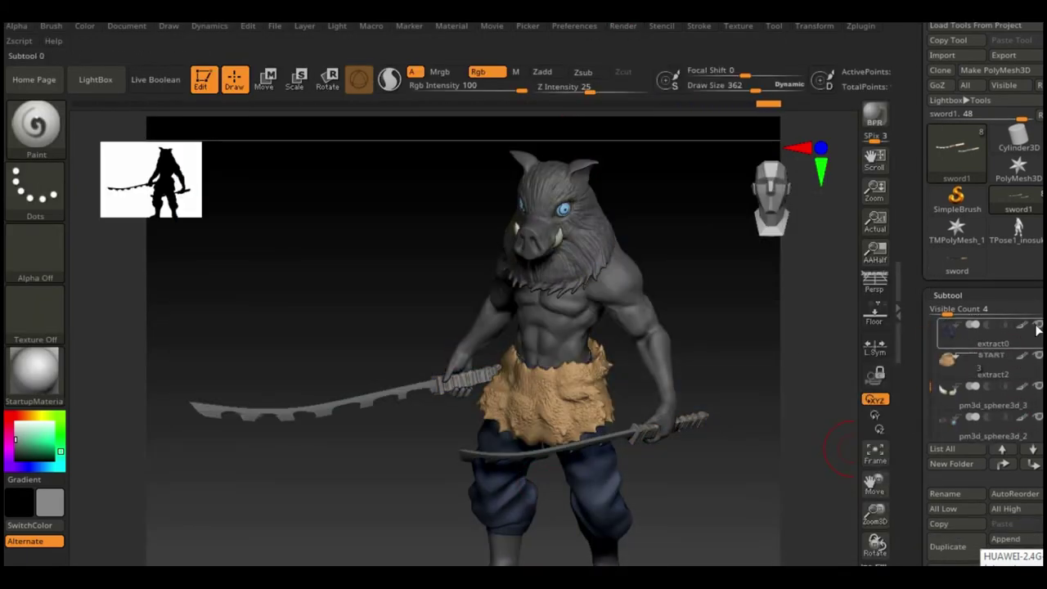
Step: Export the flesh.jpg pass, then switch to the MAH_Shiny material and BPR render again
key("shift+r")
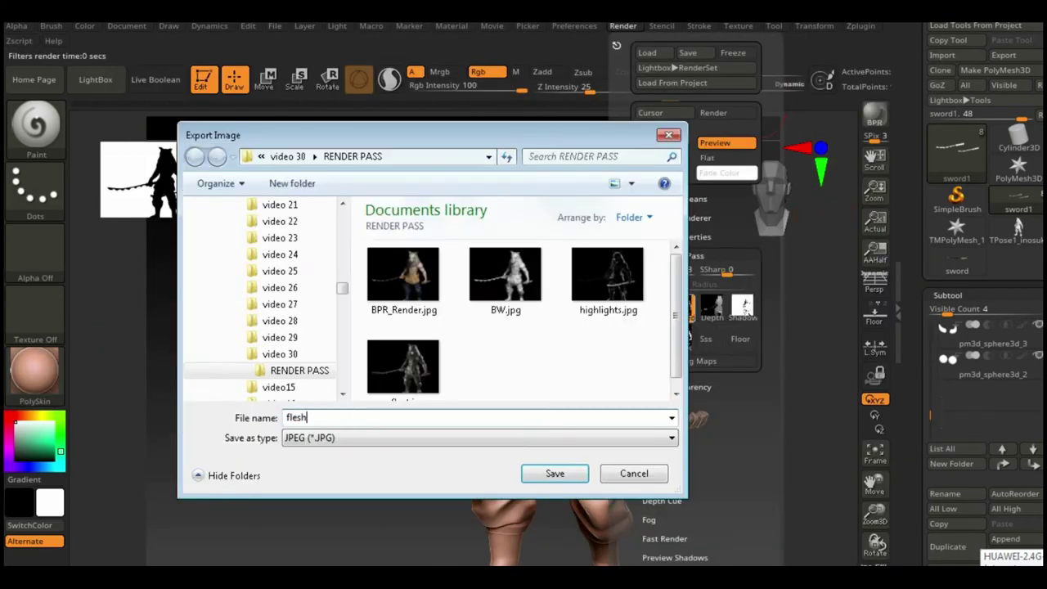
key("m")
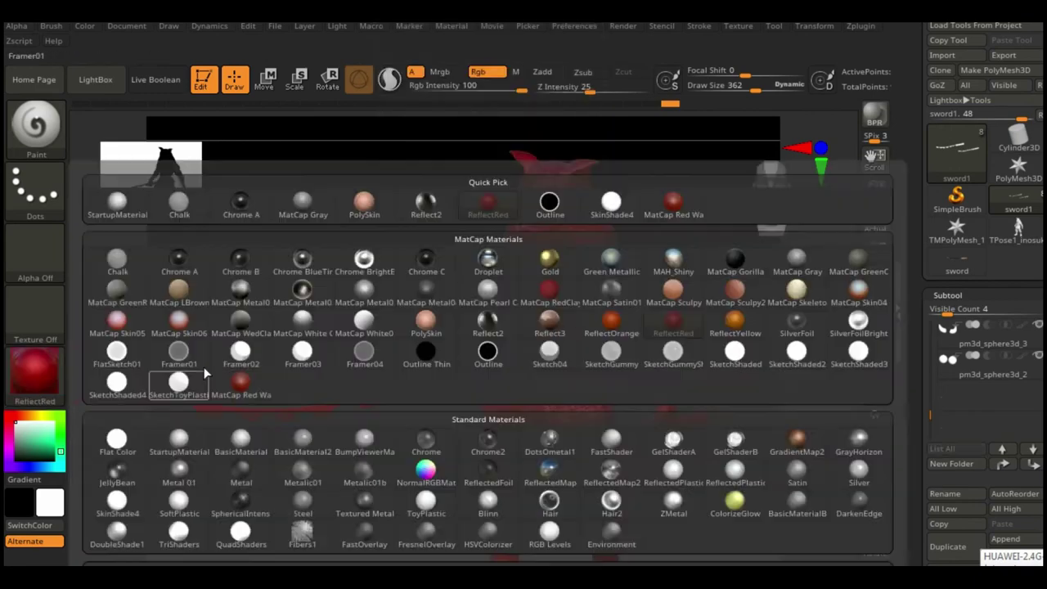
left_click(243, 375)
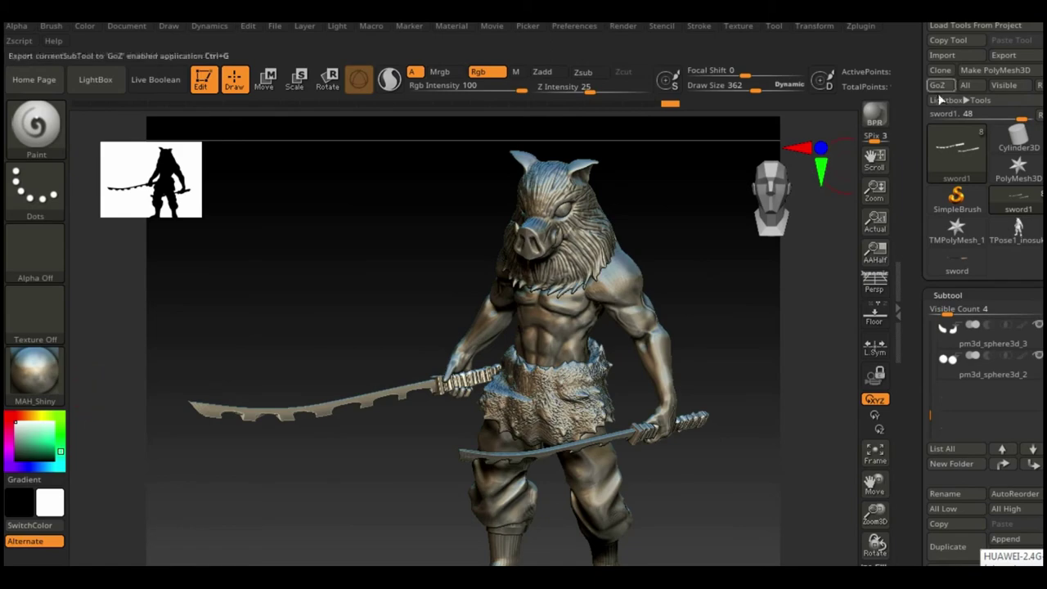
left_click(877, 116)
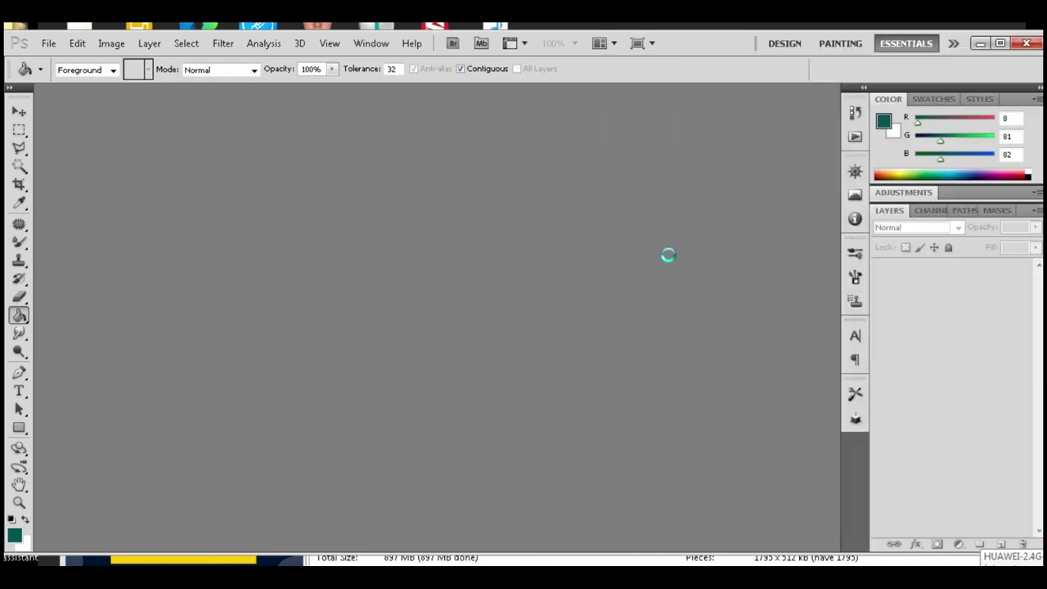
Step: In the BPR_Render document, set Layer 1 and Layer 3 blend modes to Overlay
left_click(518, 92)
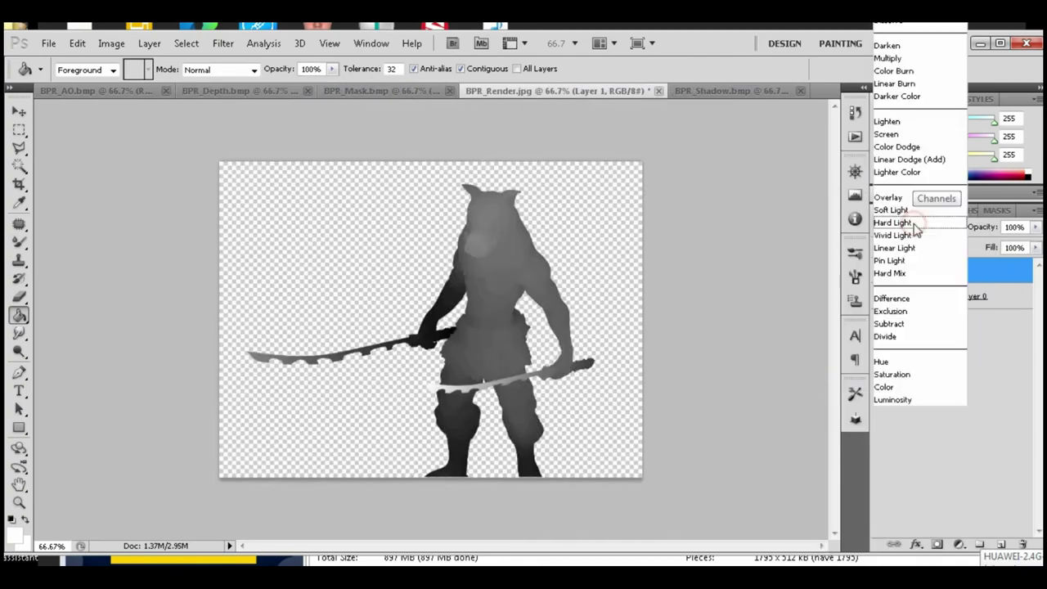
left_click(888, 197)
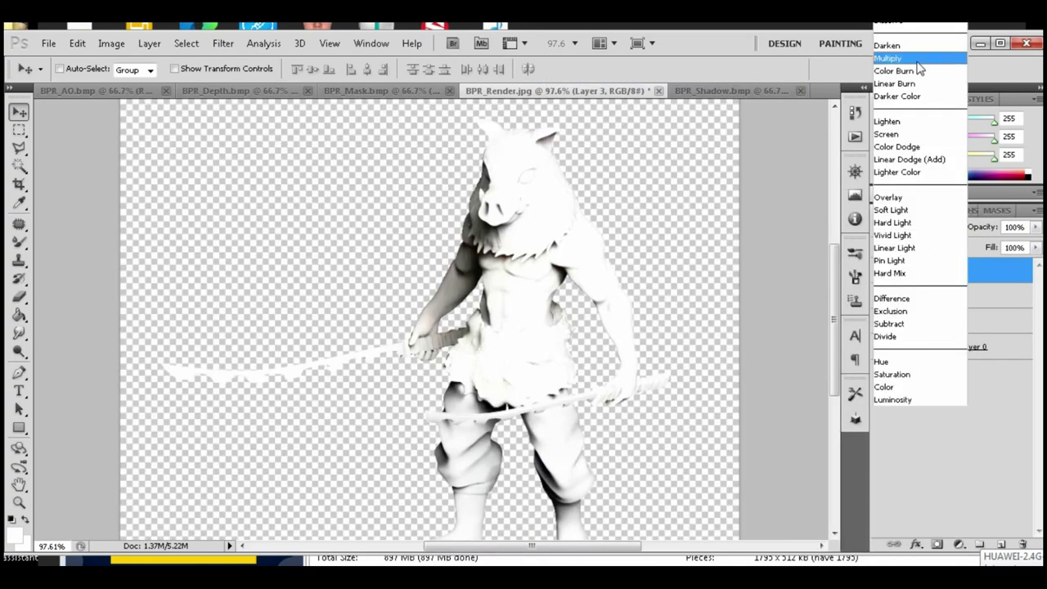
key("Down")
key("Down")
key("Down")
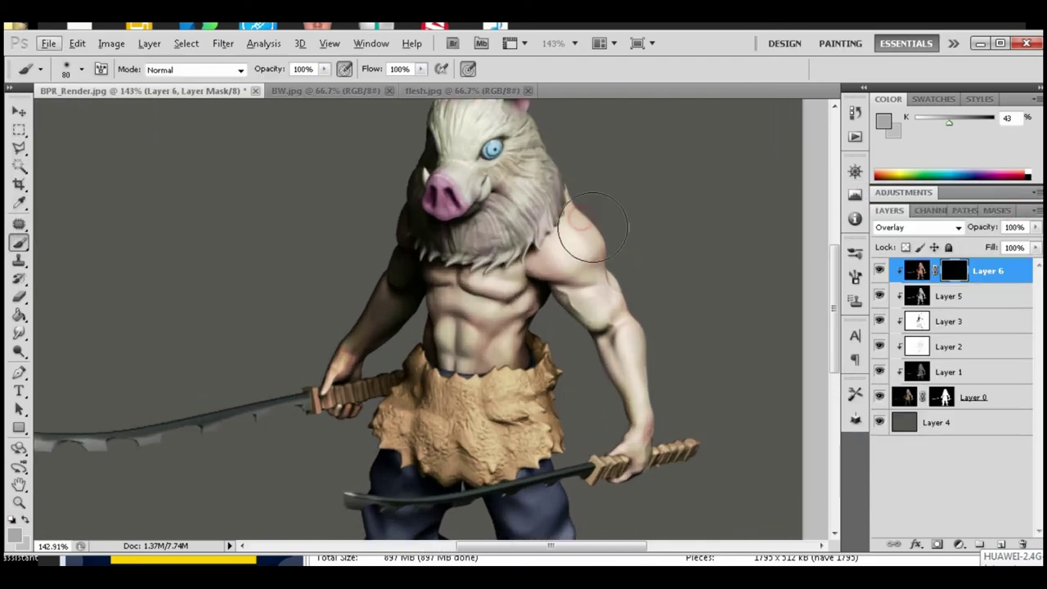
Step: Paint Layer 6's mask to brighten the shoulder and arm, then browse to the RENDER PASS folder
left_click_drag(593, 228, 666, 281)
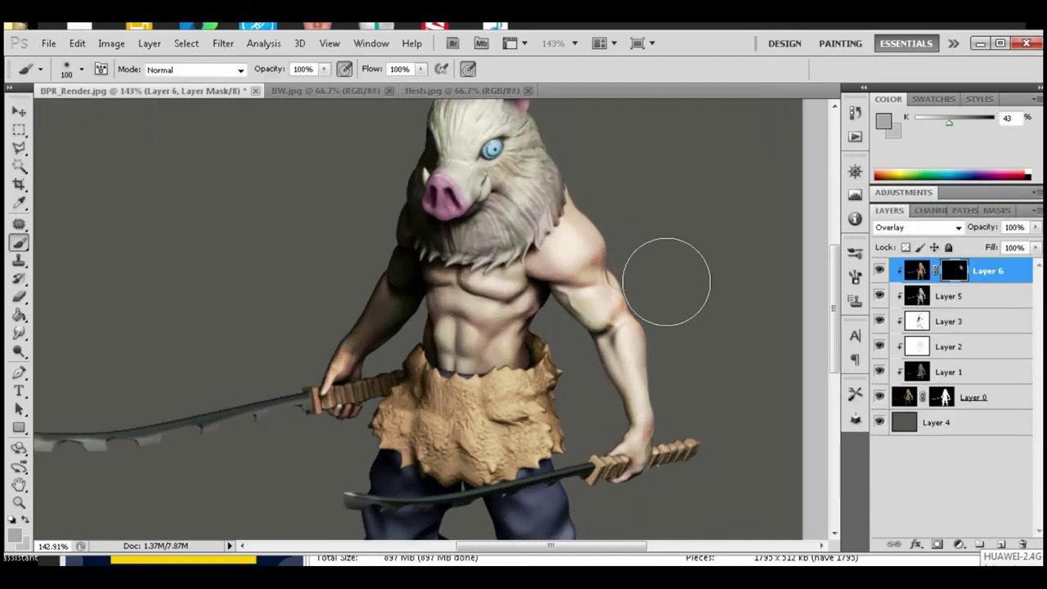
mouse_move(530, 366)
left_mouse_down()
mouse_move(554, 238)
mouse_move(406, 299)
left_mouse_up()
mouse_move(835, 344)
left_mouse_down()
mouse_move(834, 384)
mouse_move(843, 311)
left_mouse_up()
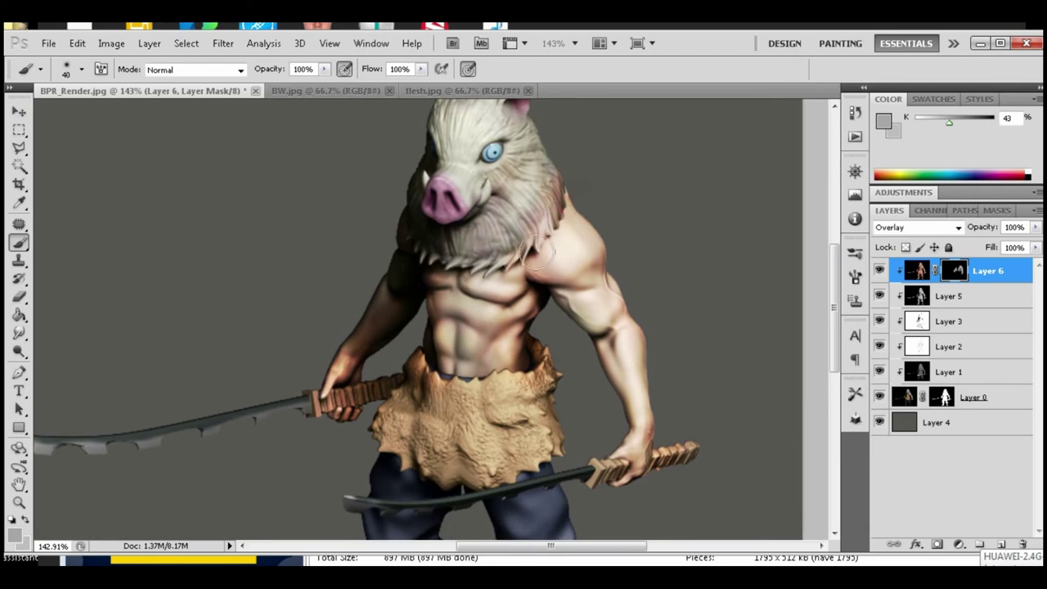
key("bracketleft")
key("bracketleft")
key("bracketleft")
scroll(538, 249, "down", 1)
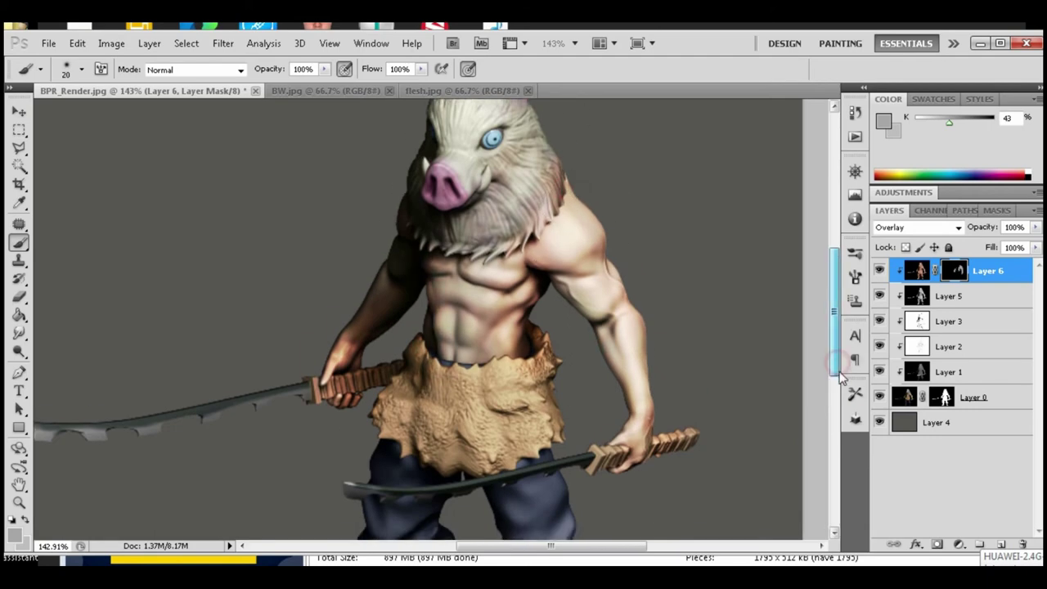
scroll(440, 342, "up", 4)
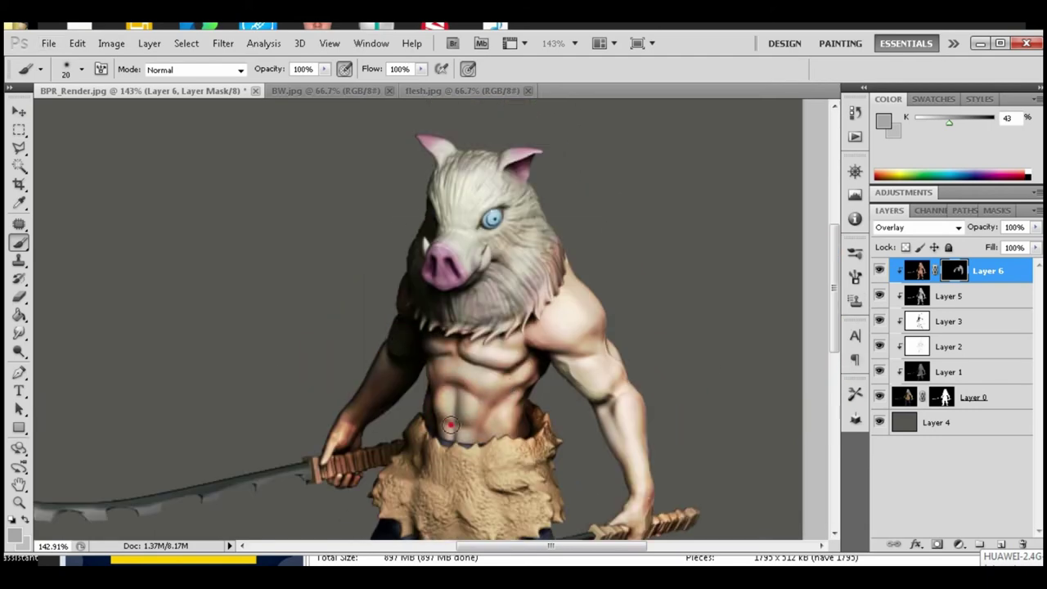
scroll(450, 425, "down", 3)
scroll(524, 343, "up", 2)
key("ctrl+o")
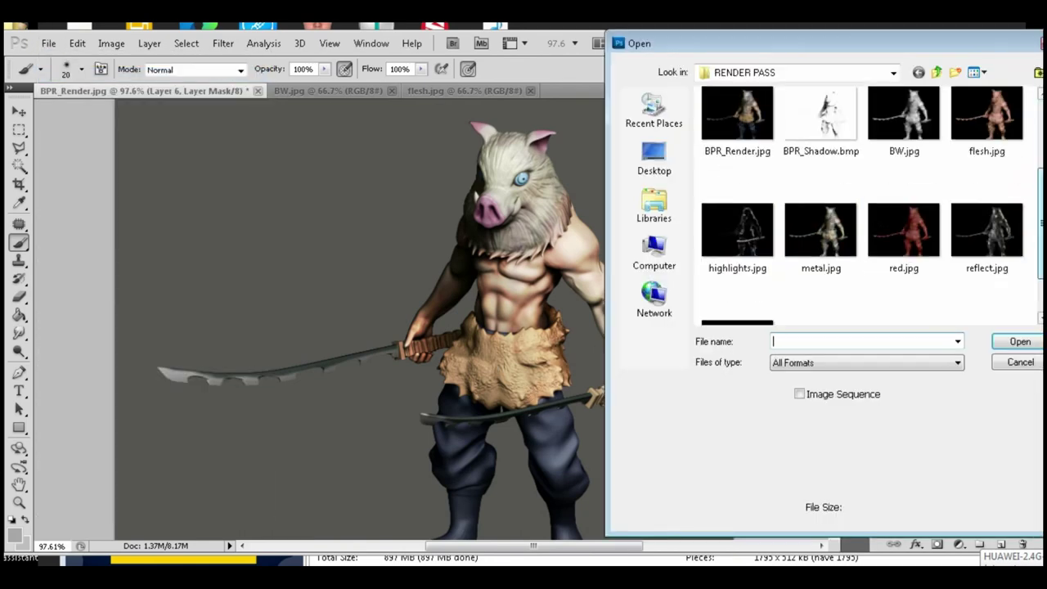
Step: Paste highlights.jpg into the BPR_Render composite as a Color Dodge layer
double_click(737, 237)
key("ctrl+a")
key("ctrl+c")
left_click(158, 90)
key("ctrl+v")
left_click(912, 227)
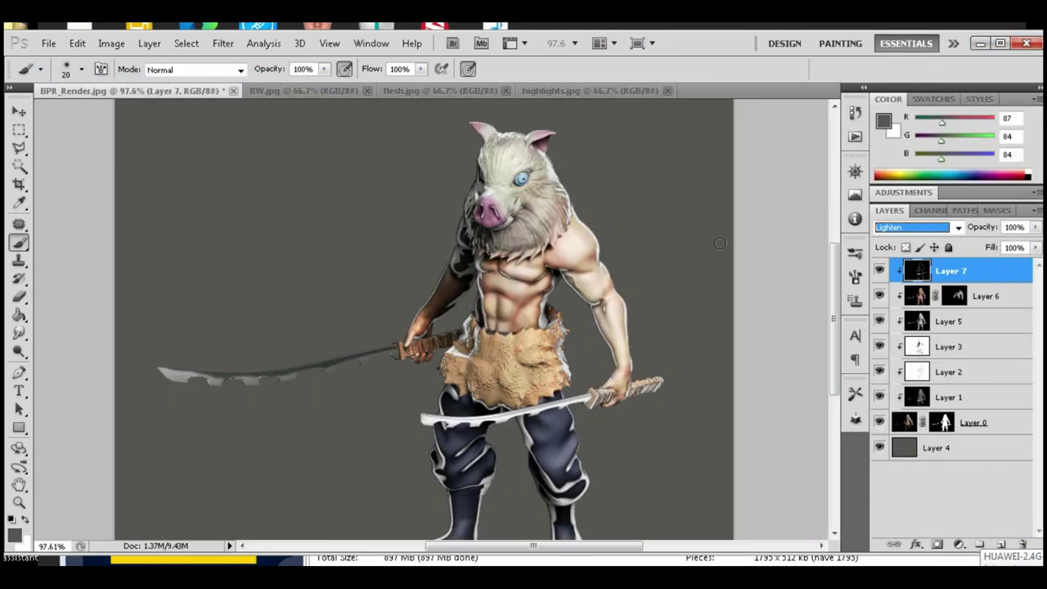
left_click(958, 227)
left_click(928, 193)
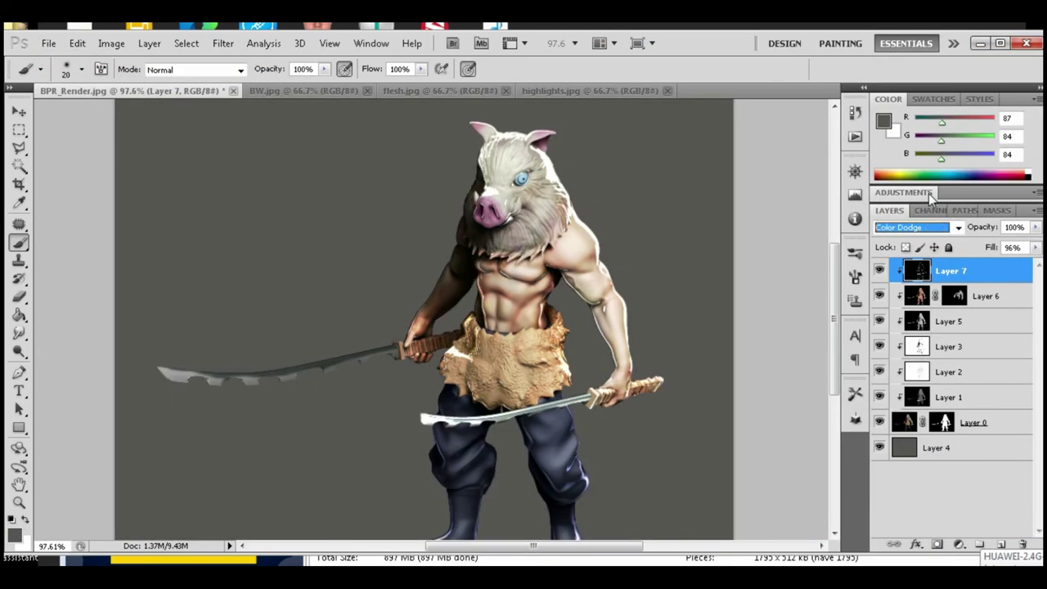
Step: Mask the highlights off the left chest, forearm and abdomen with a 74 px brush; halve fill
left_click(938, 544)
left_click(23, 521)
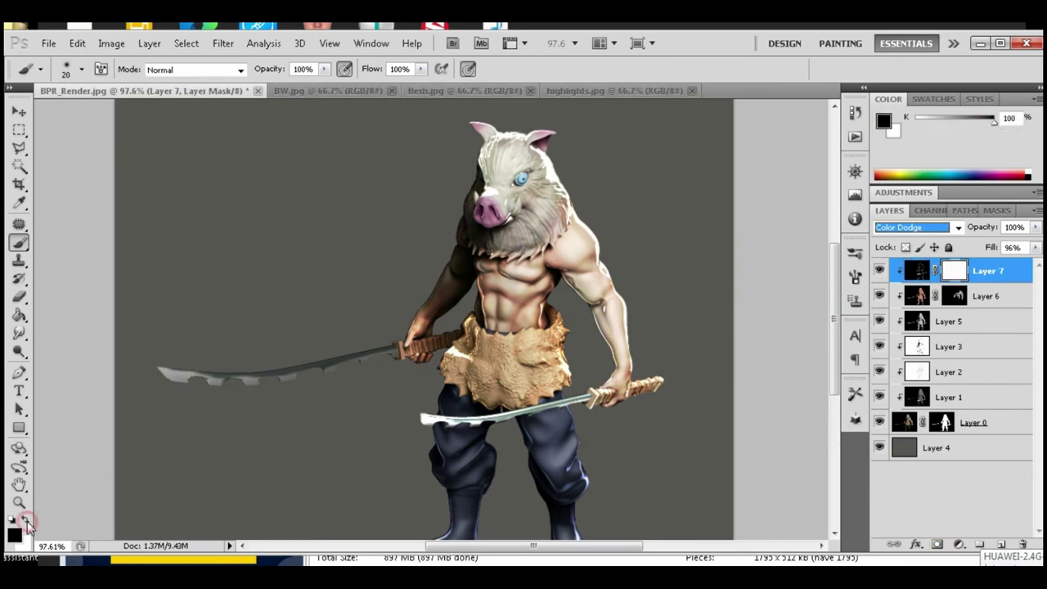
left_click(81, 69)
key("Return")
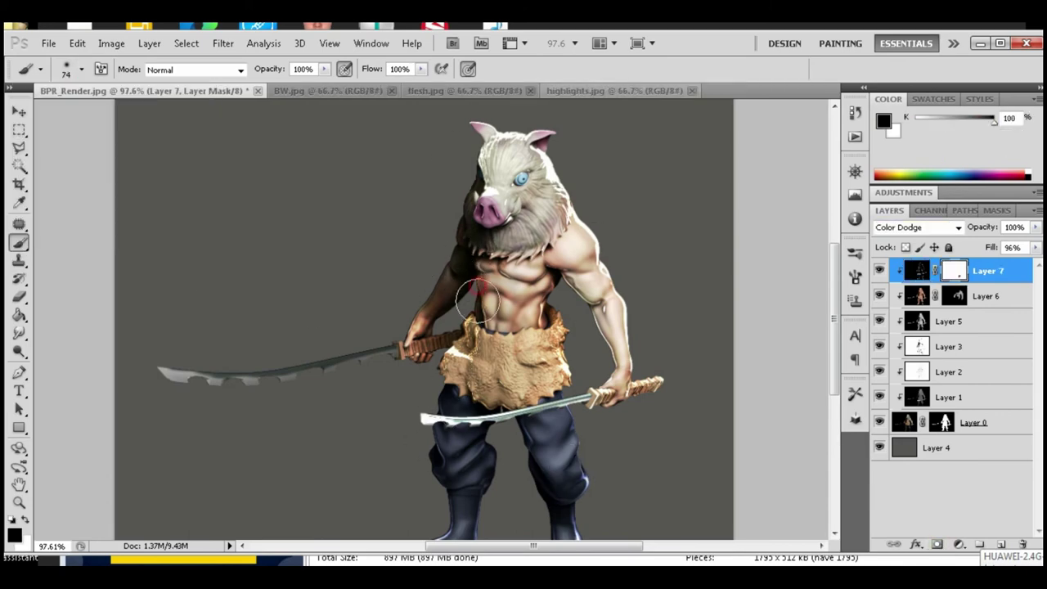
left_click_drag(465, 300, 442, 381)
left_click_drag(456, 291, 494, 309)
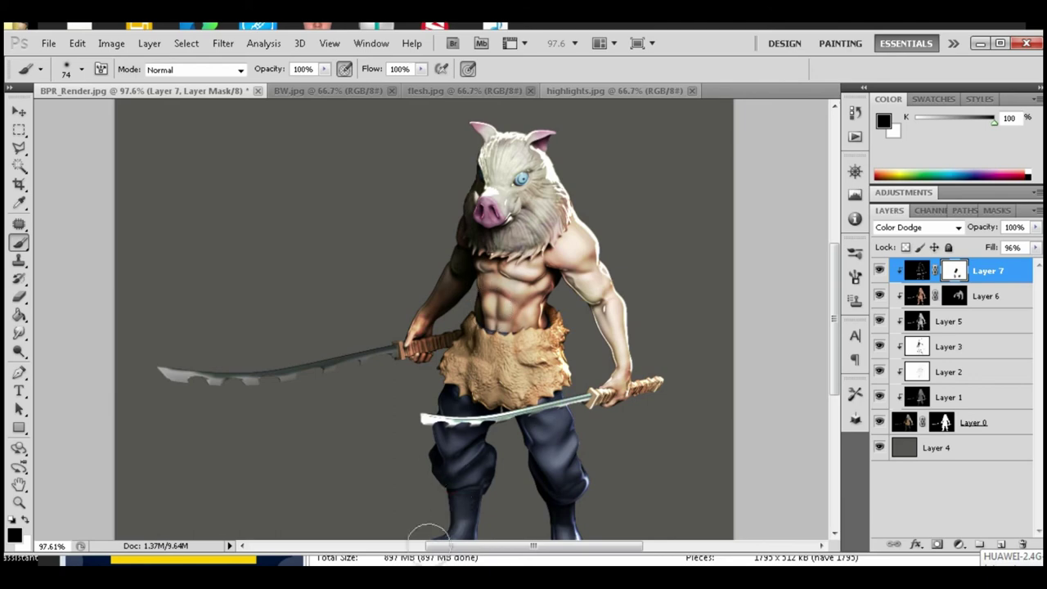
left_click_drag(1036, 248, 1002, 272)
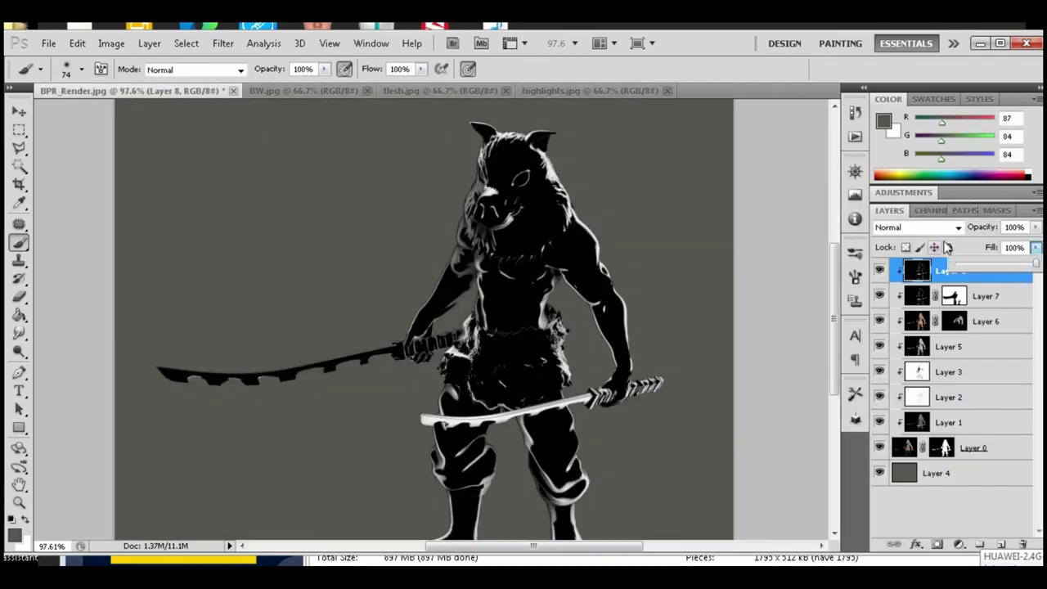
left_click(958, 227)
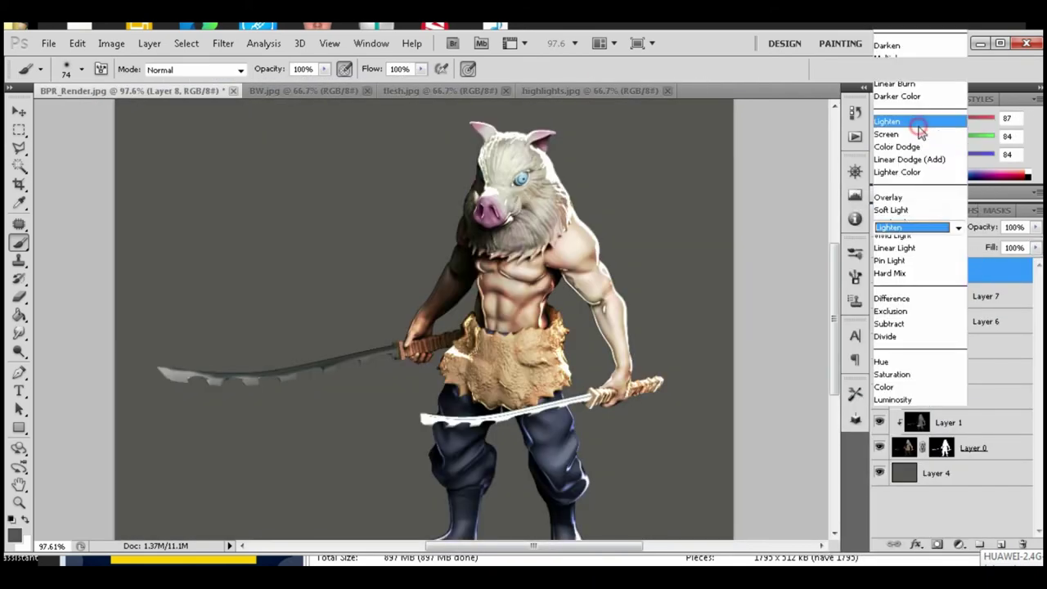
Step: Set Layer 8 to Lighten, mask rim highlights off body and sword, and warm its colour balance
left_click(916, 122)
mouse_move(578, 212)
left_mouse_down()
mouse_move(638, 390)
mouse_move(572, 475)
mouse_move(499, 425)
mouse_move(516, 522)
left_mouse_up()
left_click_drag(471, 425, 429, 434)
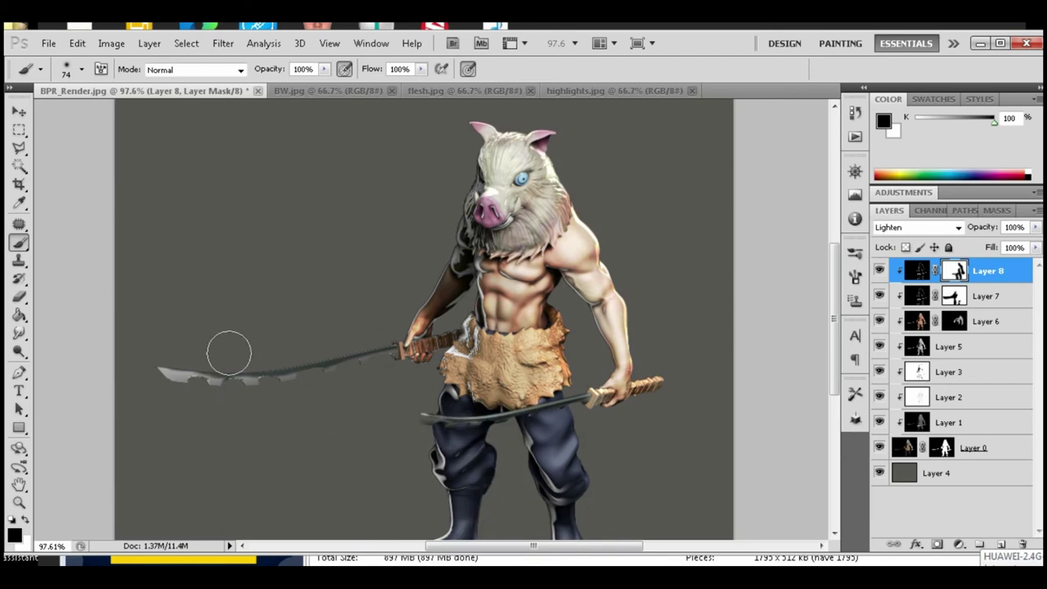
key("ctrl+b")
left_click_drag(854, 250, 792, 255)
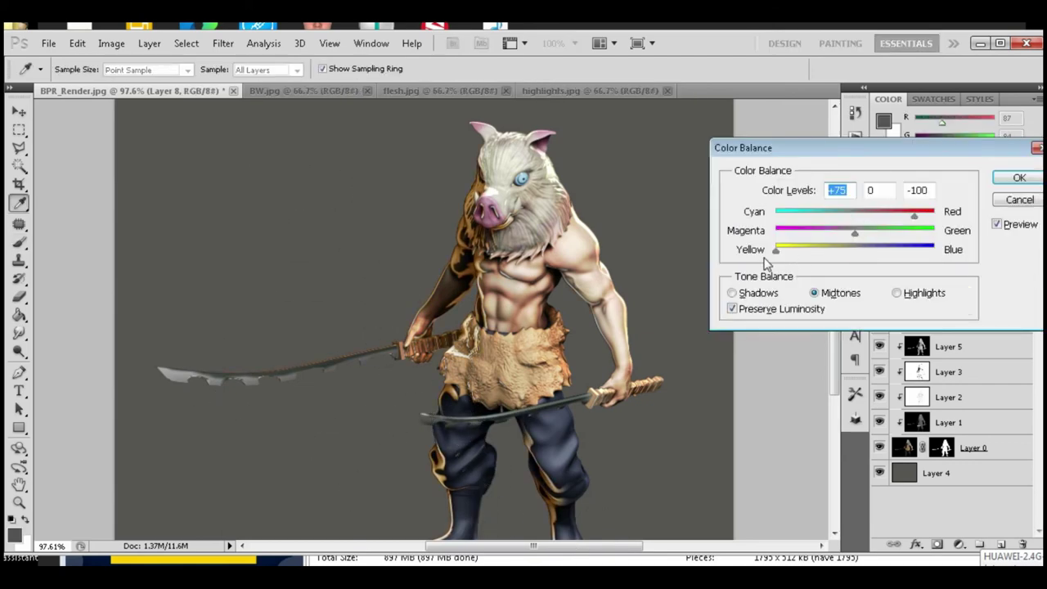
key("Return")
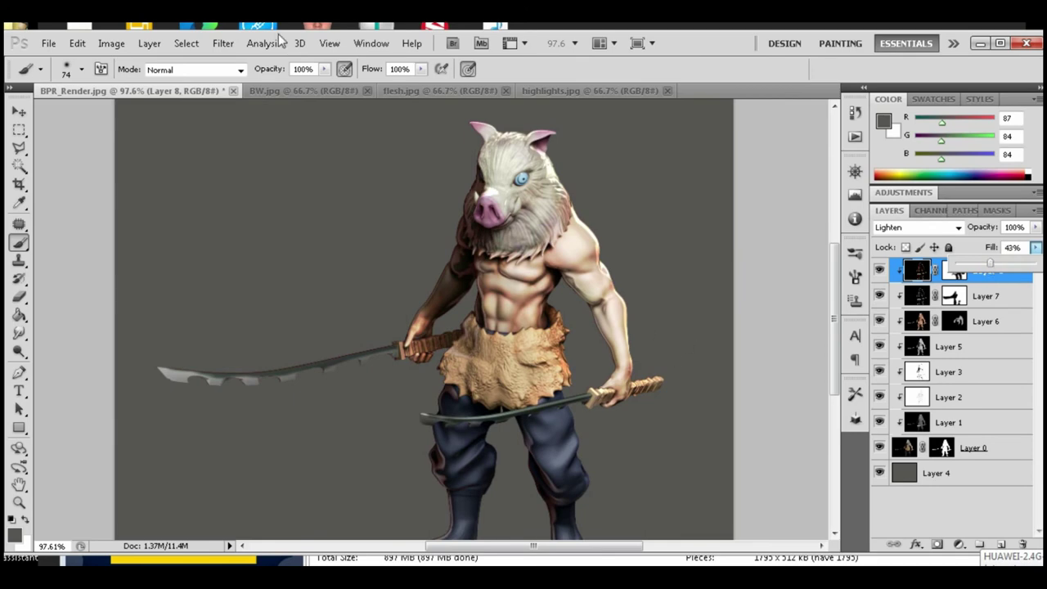
Step: Open the shine.jpg render pass file
left_click(48, 43)
left_click(67, 74)
scroll(818, 205, "down", 2)
Step: Bring shine.jpg into the composite as a layer below Layer 6 and set it to Color Dodge
double_click(737, 303)
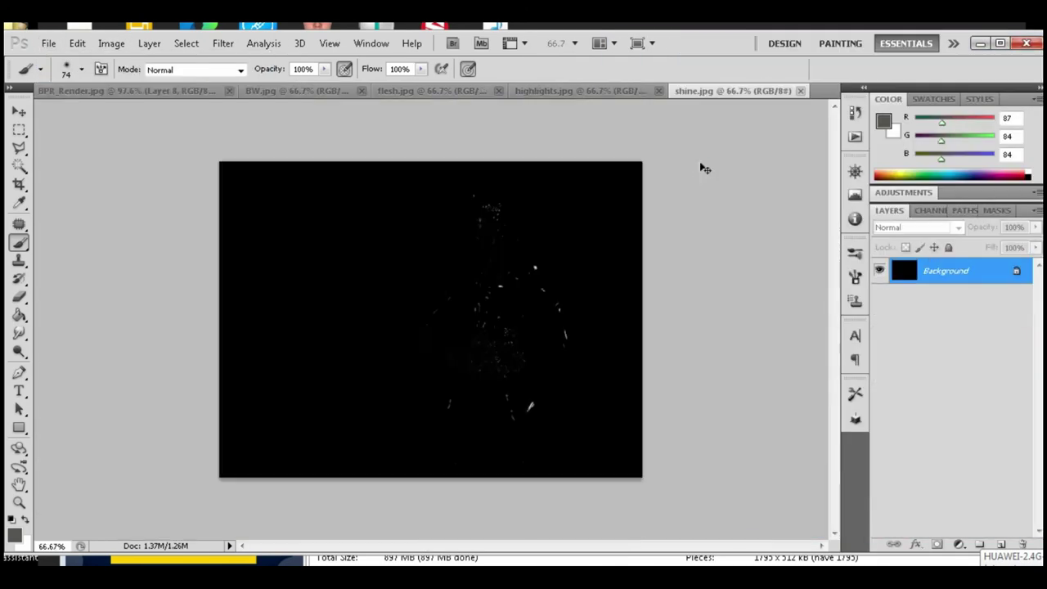
left_click_drag(701, 169, 709, 238)
left_click_drag(938, 271, 941, 335)
left_click(917, 227)
left_click(912, 344)
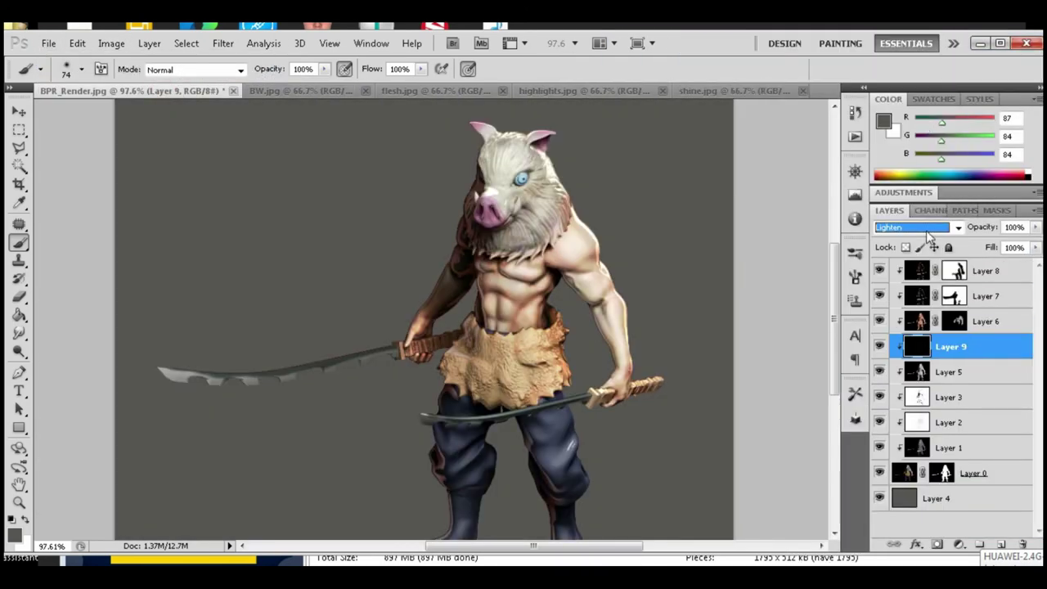
left_click(916, 227)
left_click(927, 145)
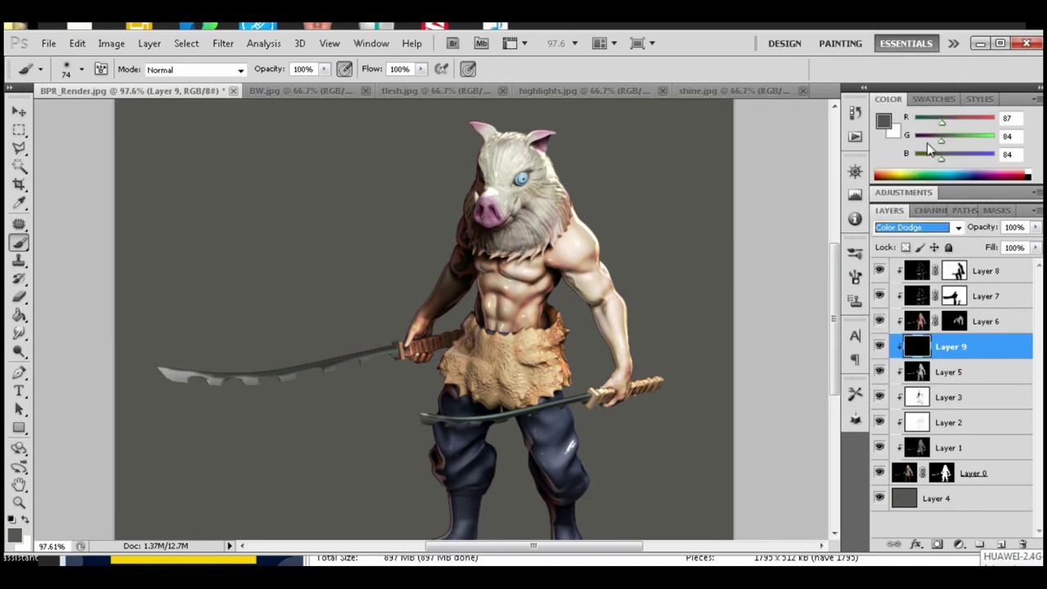
left_click(913, 226)
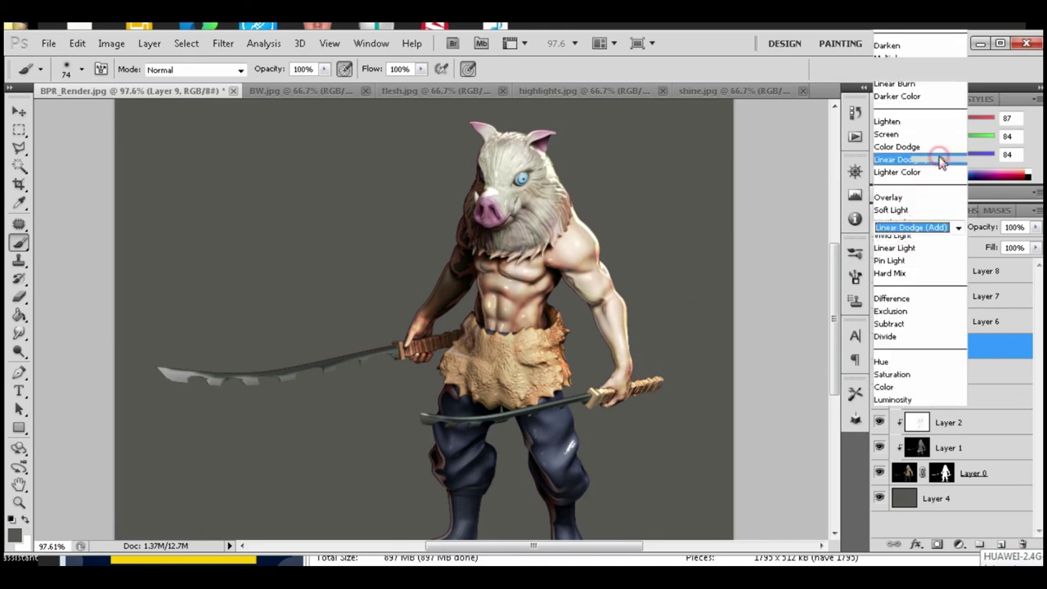
left_click(936, 156)
Step: Add a layer mask to the shine layer and fill it black to hide the shine
left_click(958, 544)
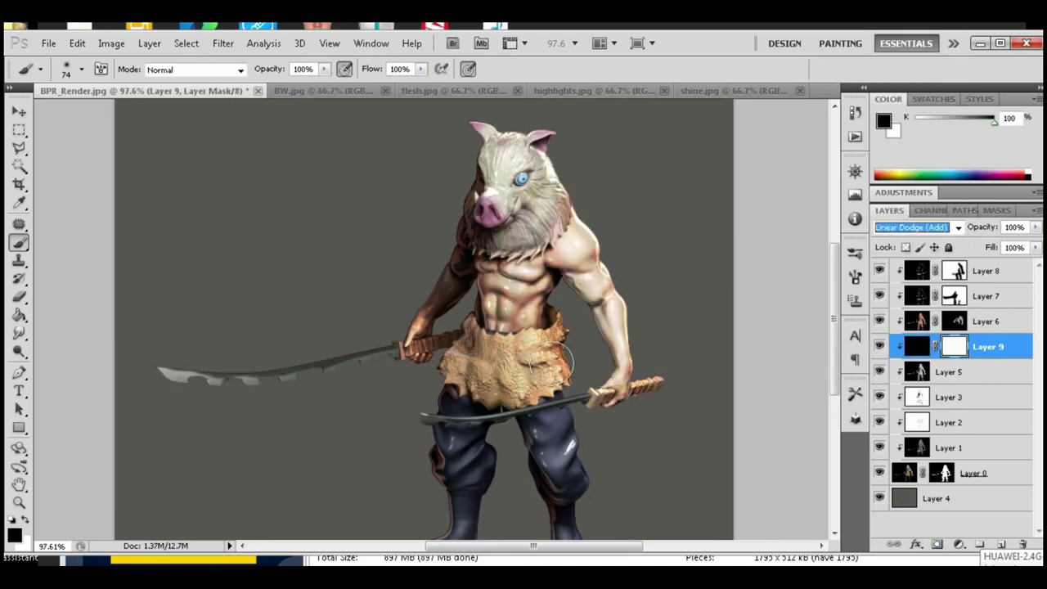
key("g")
left_click(14, 533)
key("Return")
key("b")
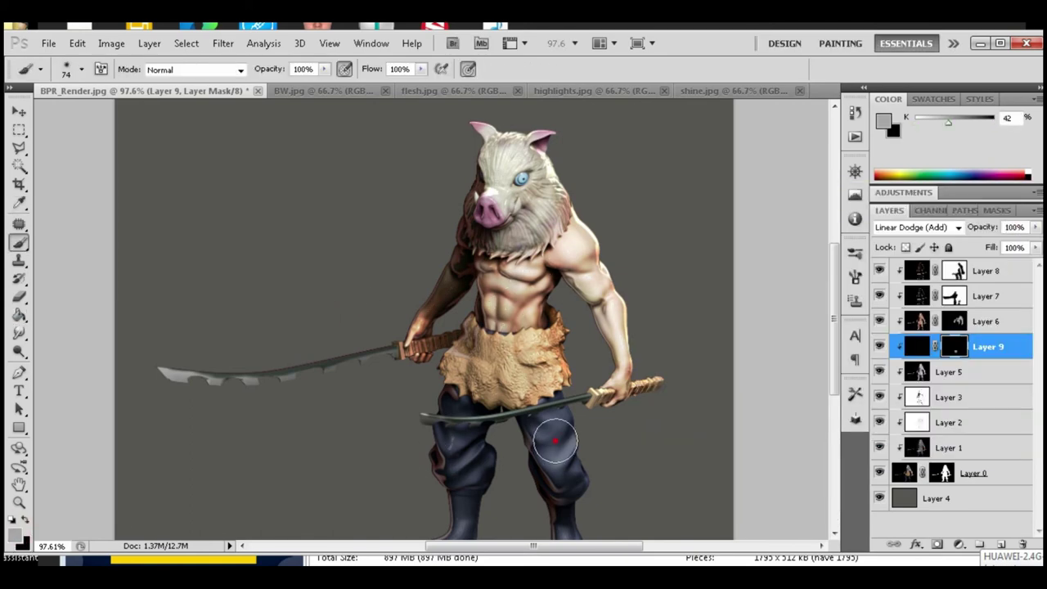
Step: Restore the black shine mask, ready a grey brush, and begin opening reflect.jpg
key("z")
key("ctrl+alt+z")
key("ctrl+alt+z")
key("ctrl+shift+z")
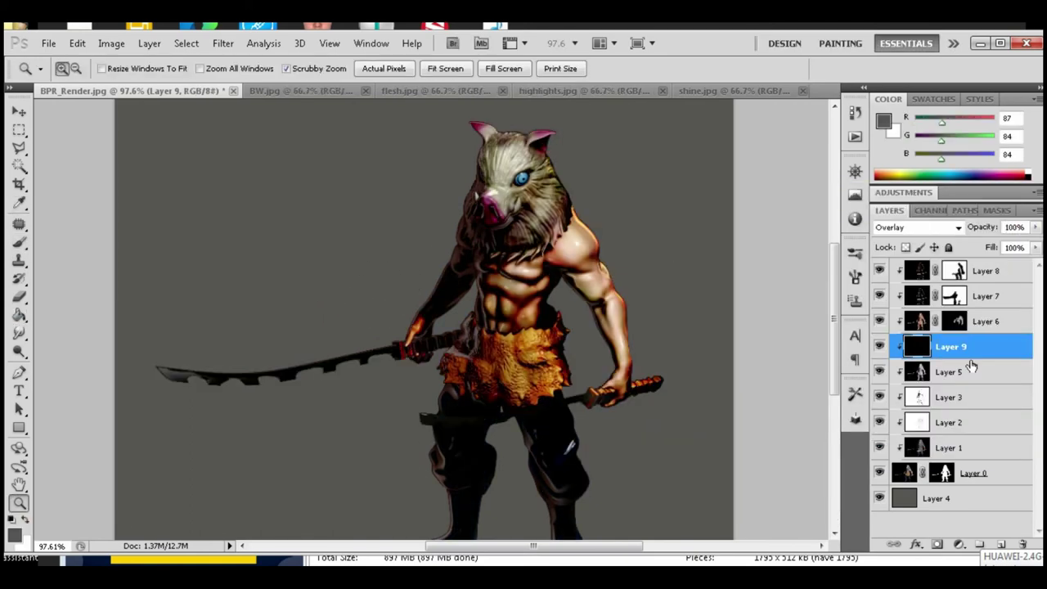
key("ctrl+shift+z")
key("ctrl+shift+z")
key("g")
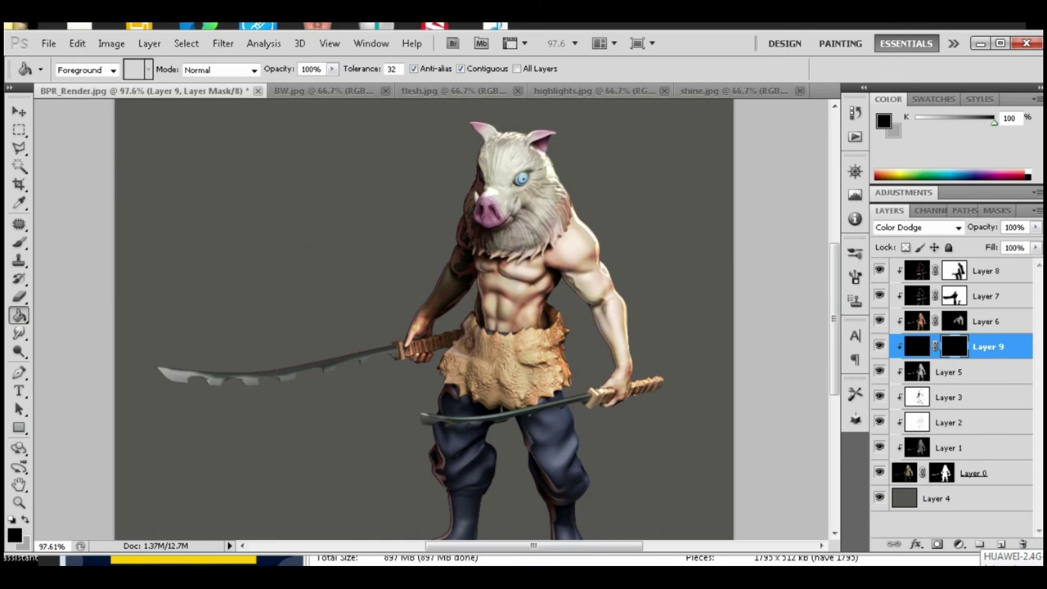
key("x")
key("b")
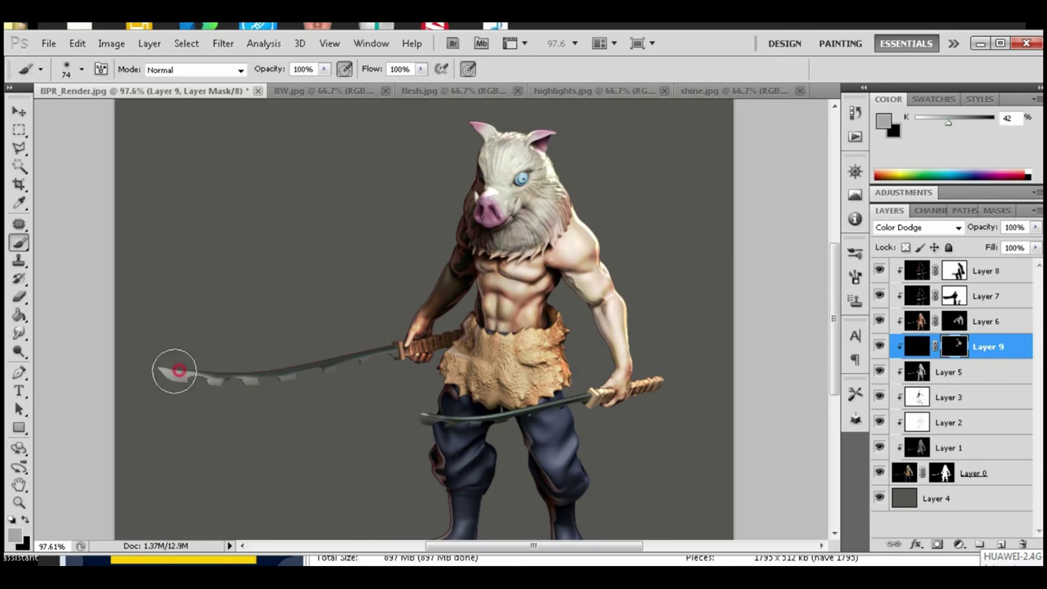
key("alt+f")
key("o")
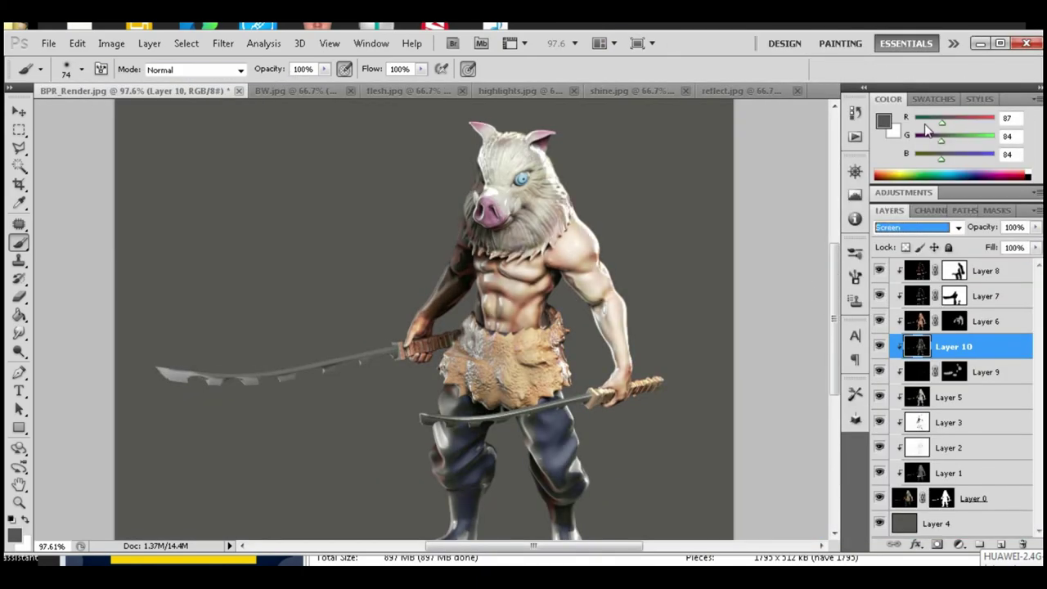
Step: Set Layer 10 to Lighter Color and fill its new mask black to hide the reflection
key("Down")
key("Up")
key("Down")
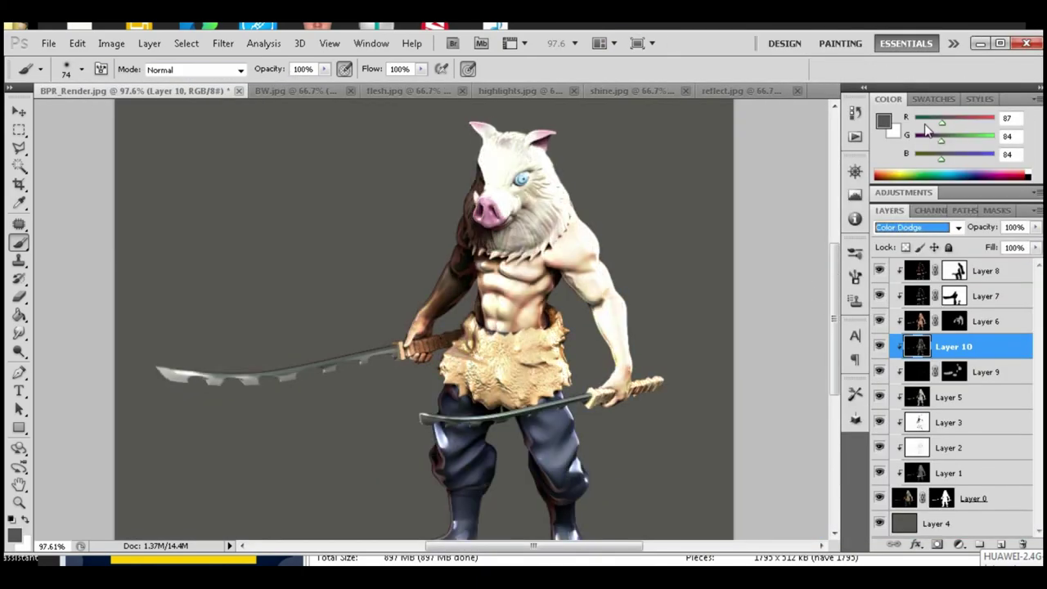
key("Down")
key("Down")
left_click(938, 544)
key("g")
left_click(725, 467)
key("alt+bracketleft")
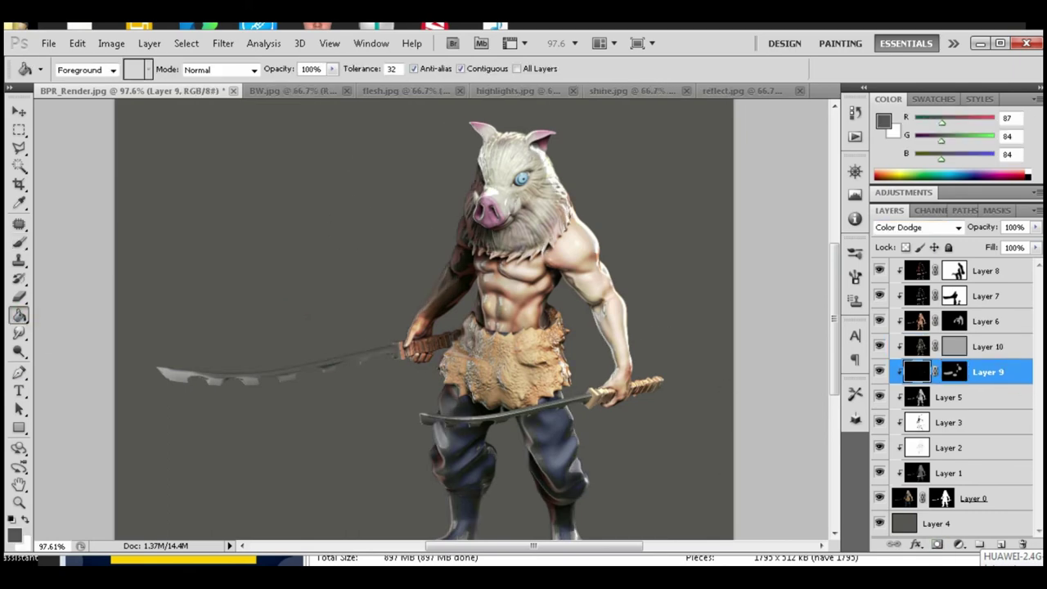
left_click(1014, 346)
key("ctrl+BackSpace")
key("b")
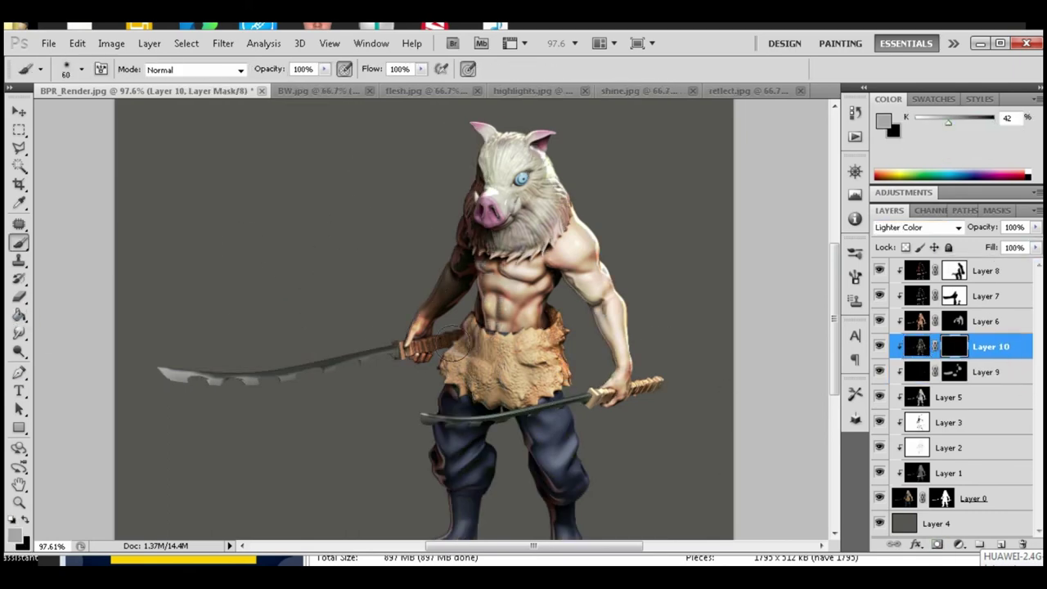
Step: Paint white on the mask to reveal the reflection on the belly, boar head and left arm
left_click_drag(454, 348, 483, 384)
left_click(883, 121)
left_click(655, 222)
key("Return")
left_click_drag(478, 311, 487, 380)
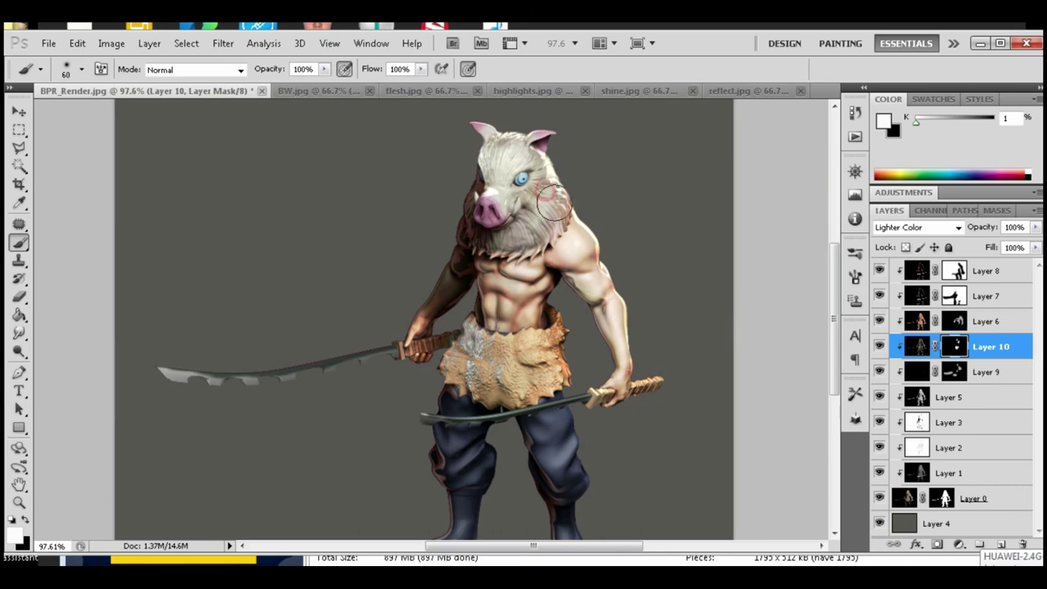
left_click_drag(554, 202, 528, 233)
left_click_drag(495, 131, 475, 208)
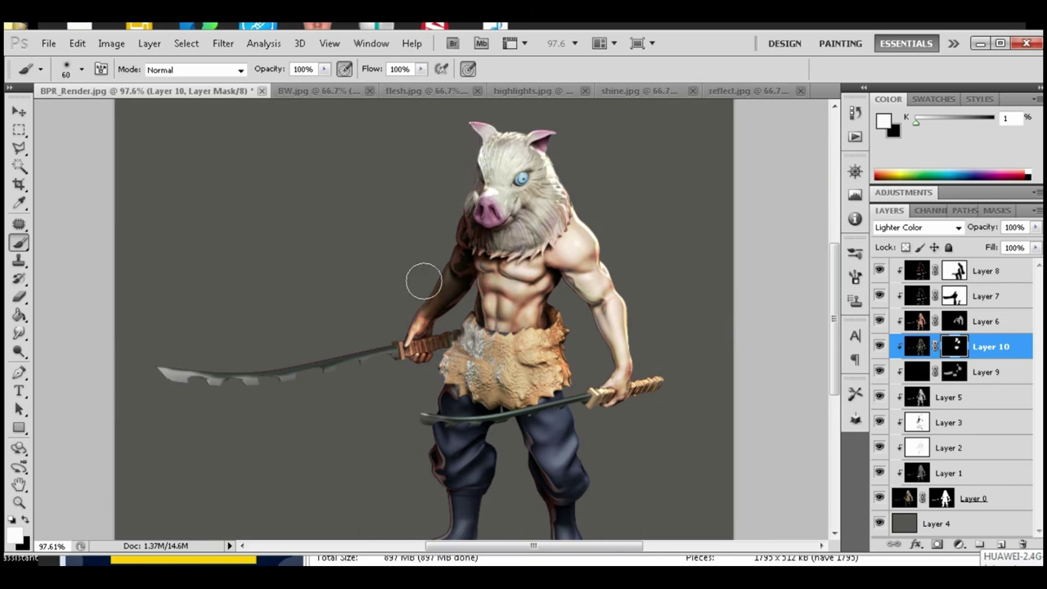
left_click_drag(423, 281, 462, 383)
Step: Lower the reflection layer's fill strength and save the composite as final.psd
left_click_drag(1036, 247, 1007, 272)
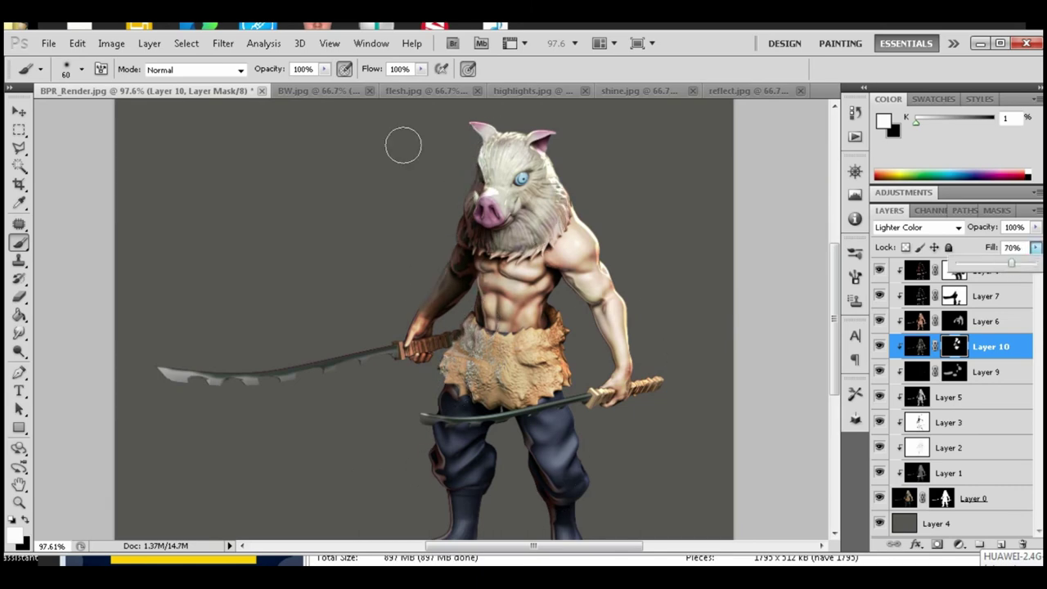
left_click(918, 271)
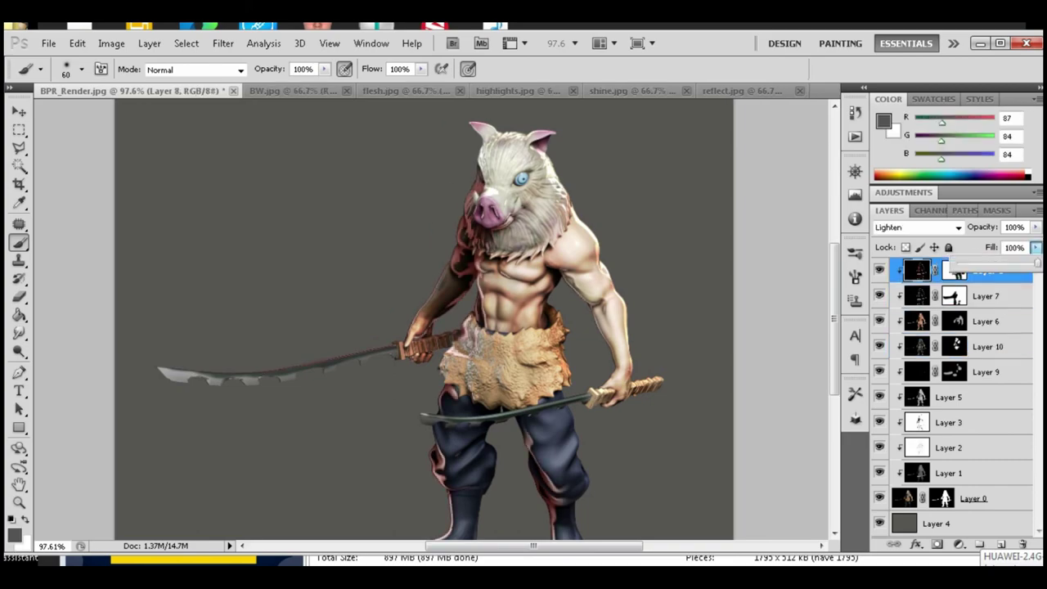
key("ctrl+shift+s")
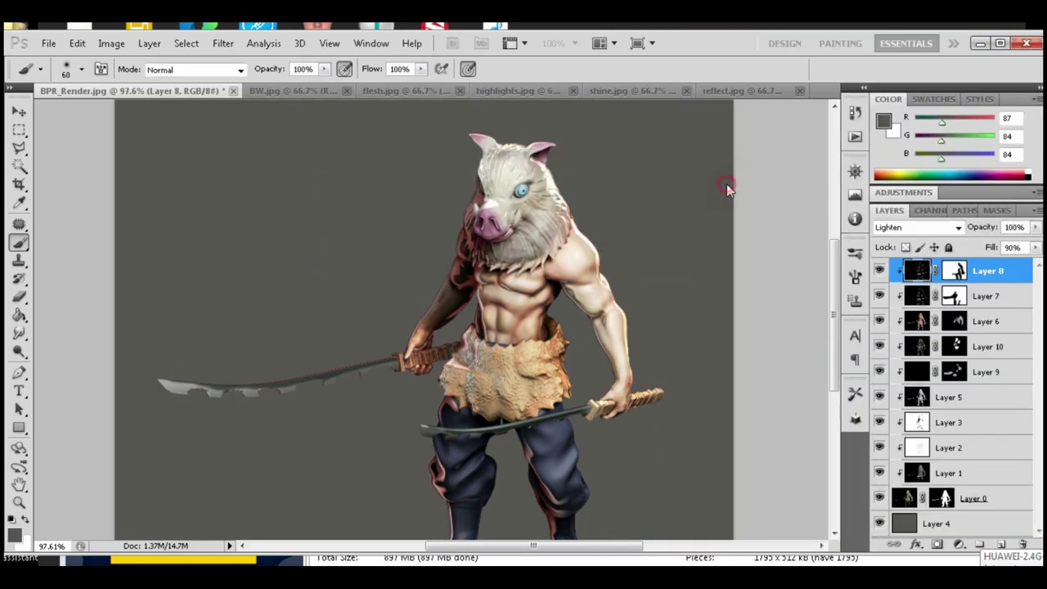
key("ctrl+0")
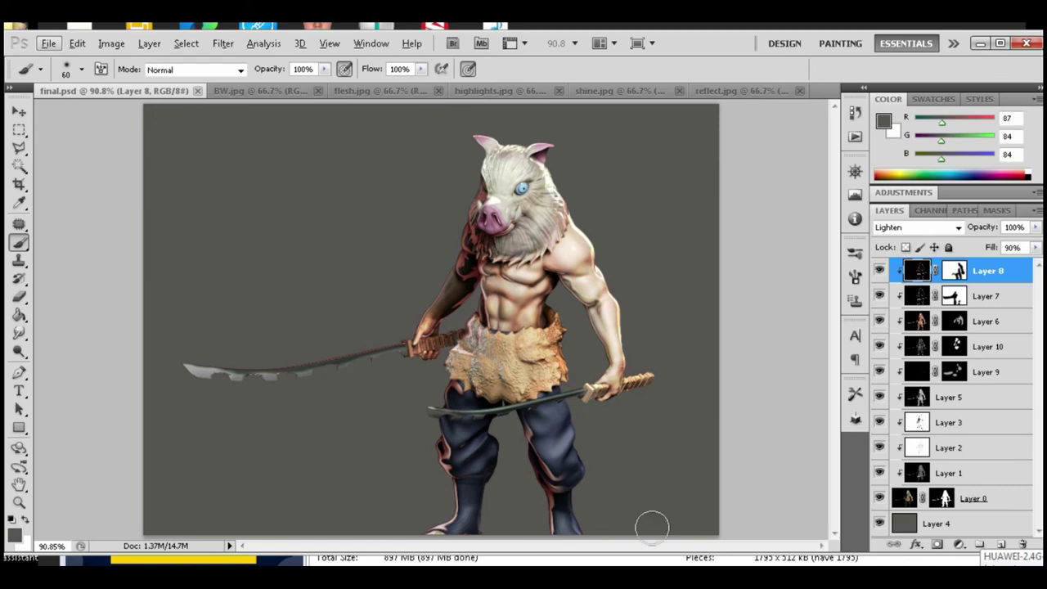
Step: Open red.jpg as Layer 11 in Lighten mode with a black mask hiding it
key("f")
key("o")
key("Return")
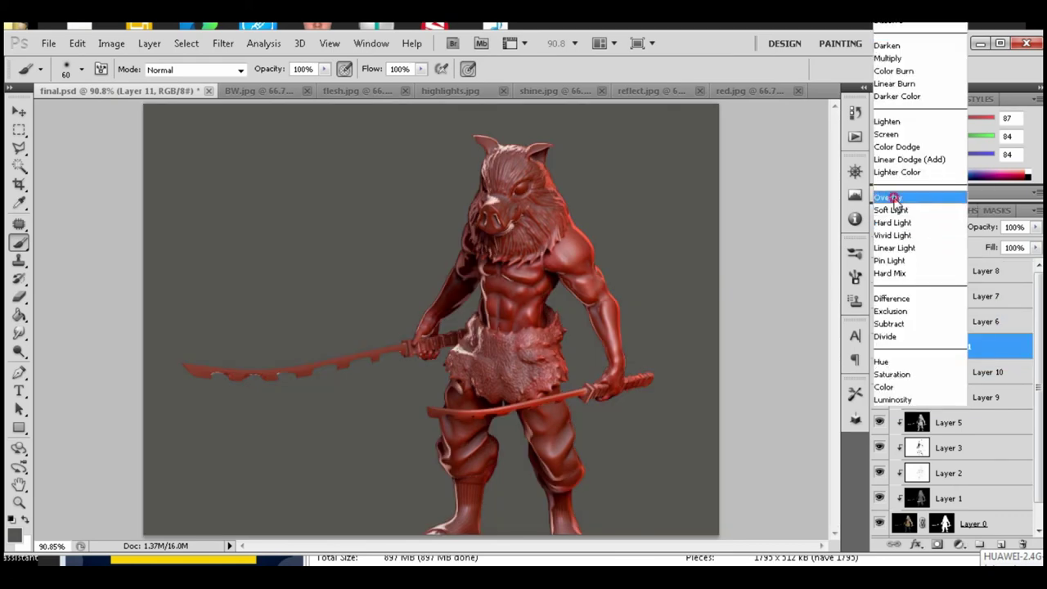
key("Up")
key("Up")
key("Up")
key("Up")
key("Up")
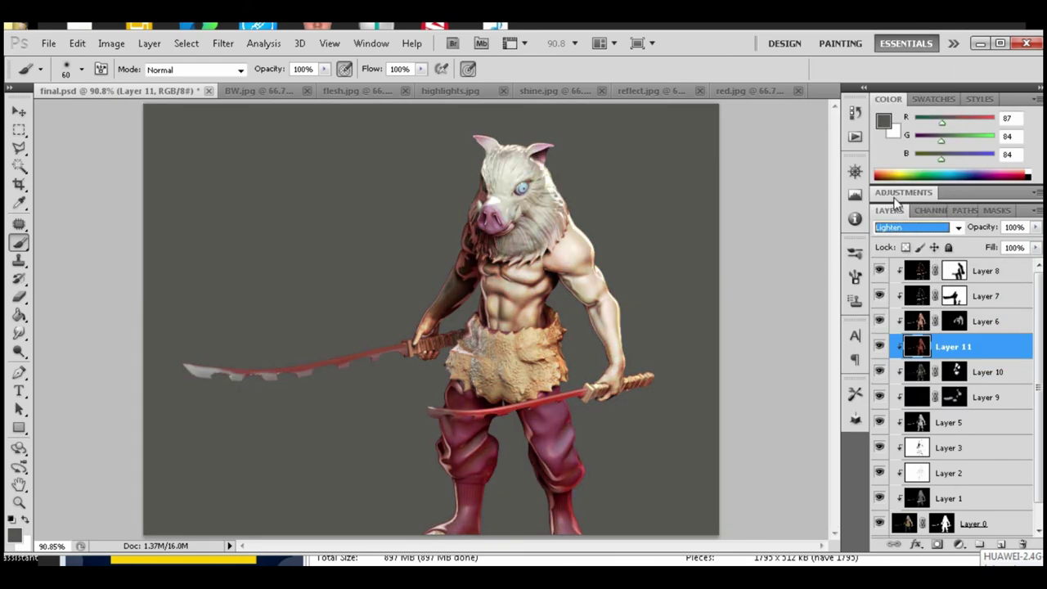
left_click(938, 544)
left_click(20, 315)
left_click(379, 264)
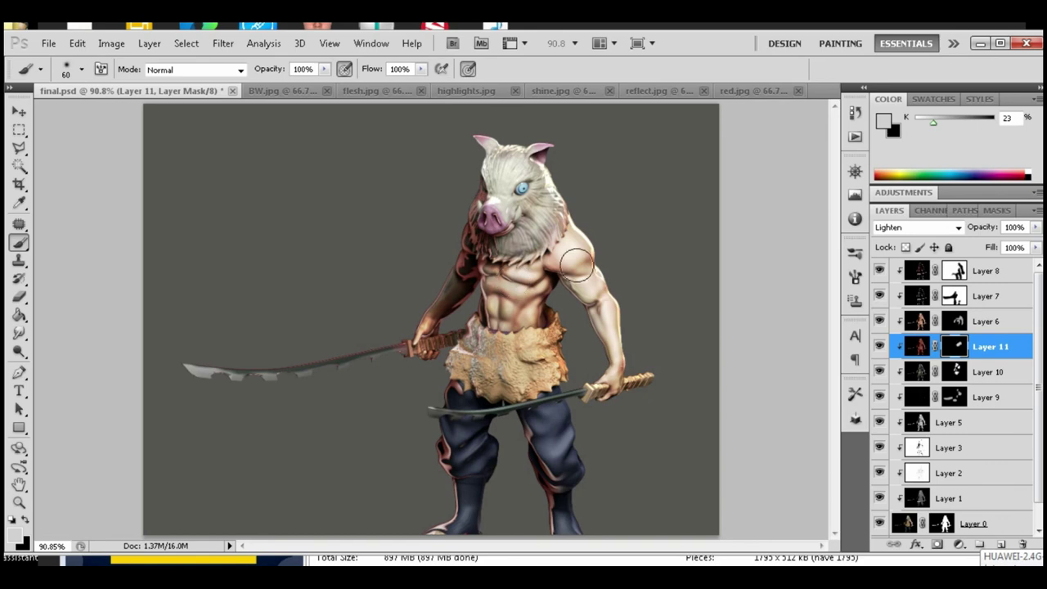
Step: Open blue.jpg, paste it as Layer 12, and fill its new mask black
left_click(48, 43)
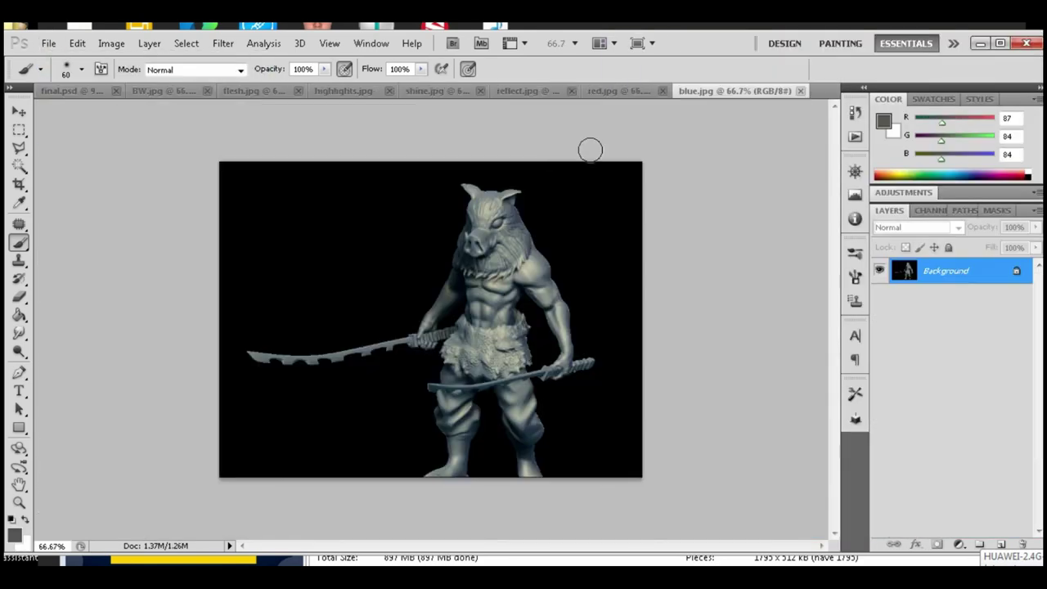
left_click(86, 91)
key("ctrl+v")
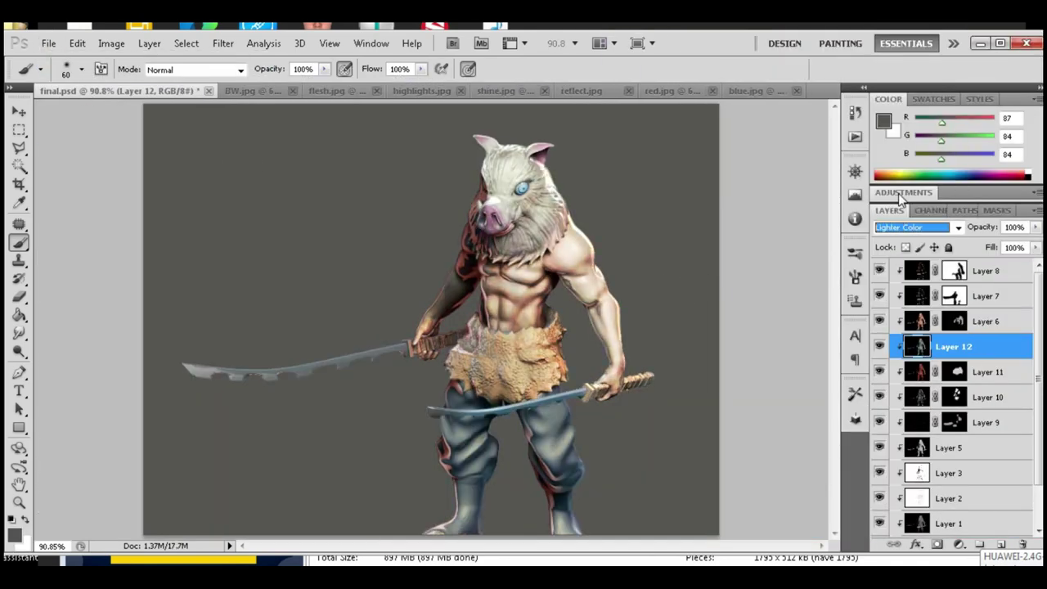
left_click(938, 544)
key("g")
left_click(324, 276)
key("b")
key("x")
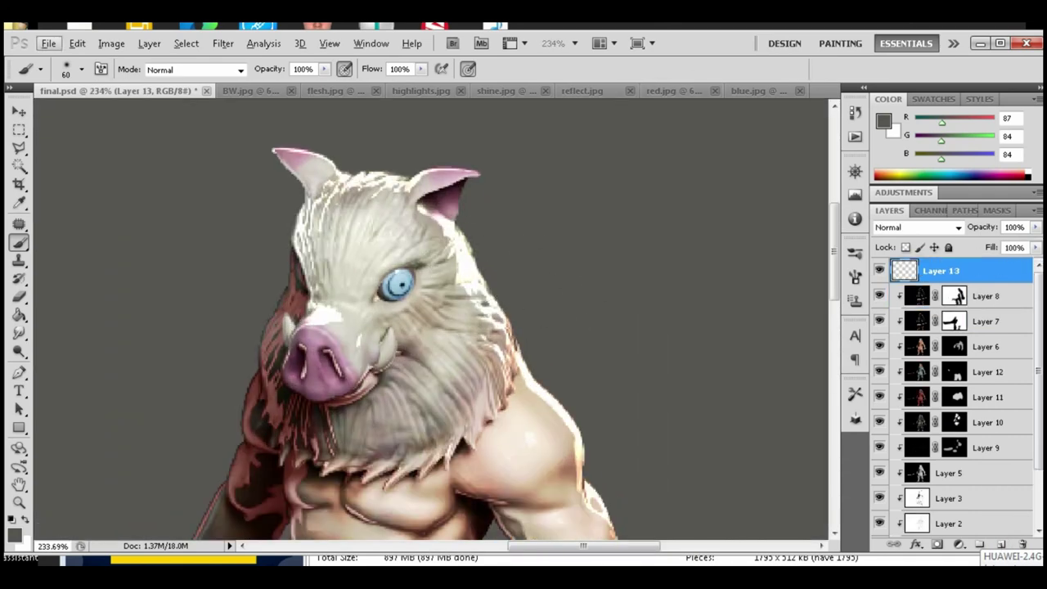
Step: Paint white hair strands along the boar head's right side with a fine soft round brush
left_click(66, 69)
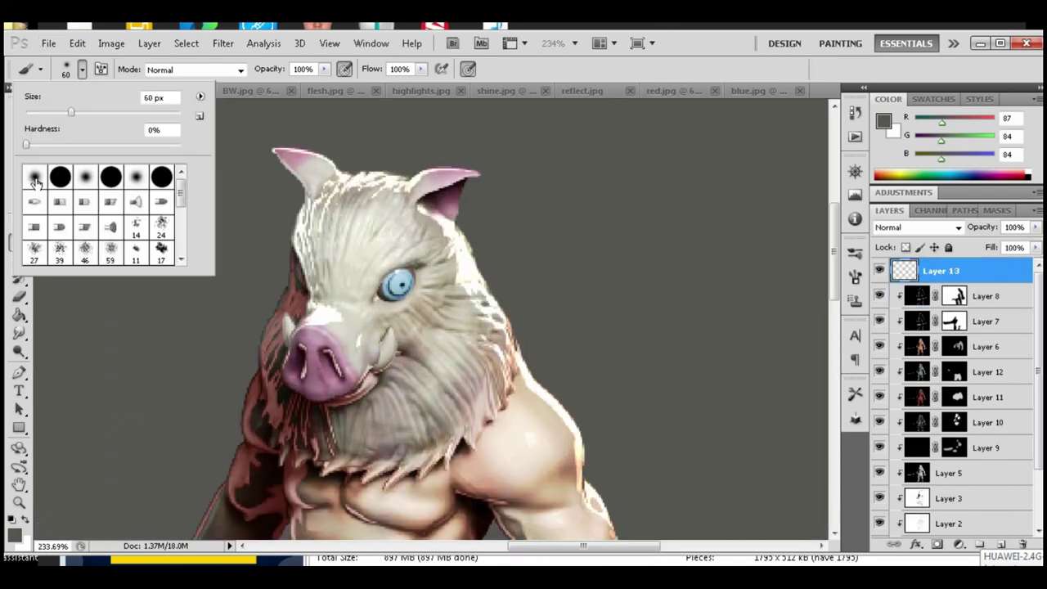
key("Escape")
key("x")
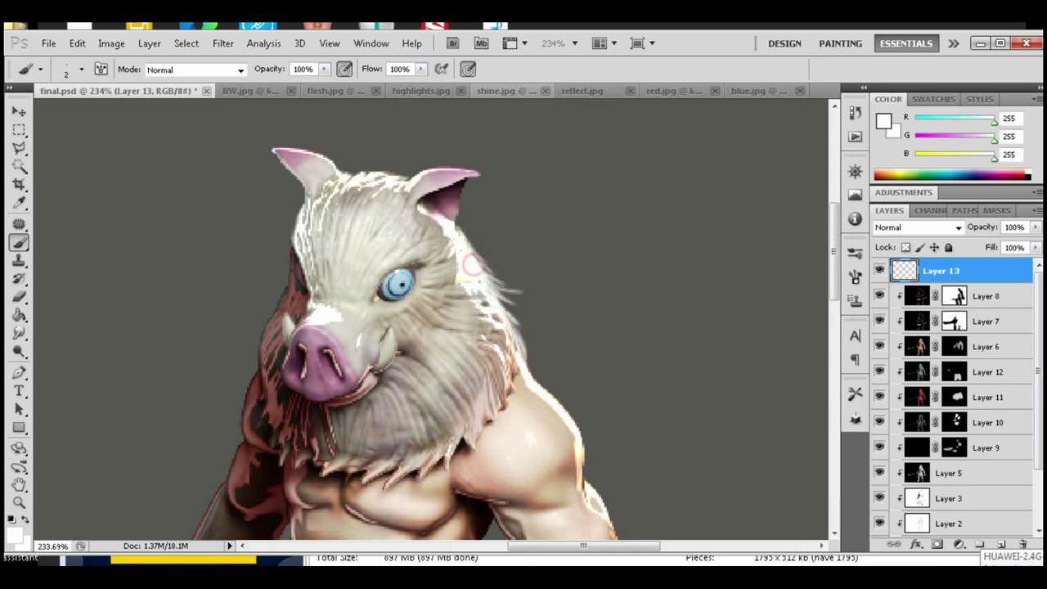
left_click_drag(473, 264, 528, 393)
Step: Sample a range of skin, brown, cream, beige and orange loincloth tones from the figure
left_click(536, 393, "alt")
left_click(501, 378, "alt")
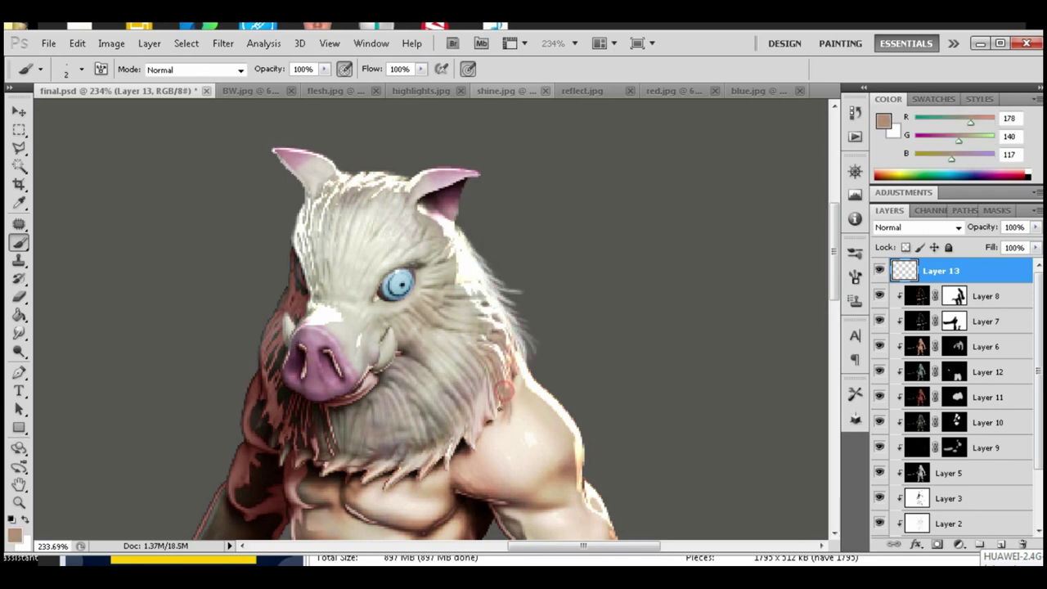
left_click(492, 394, "alt")
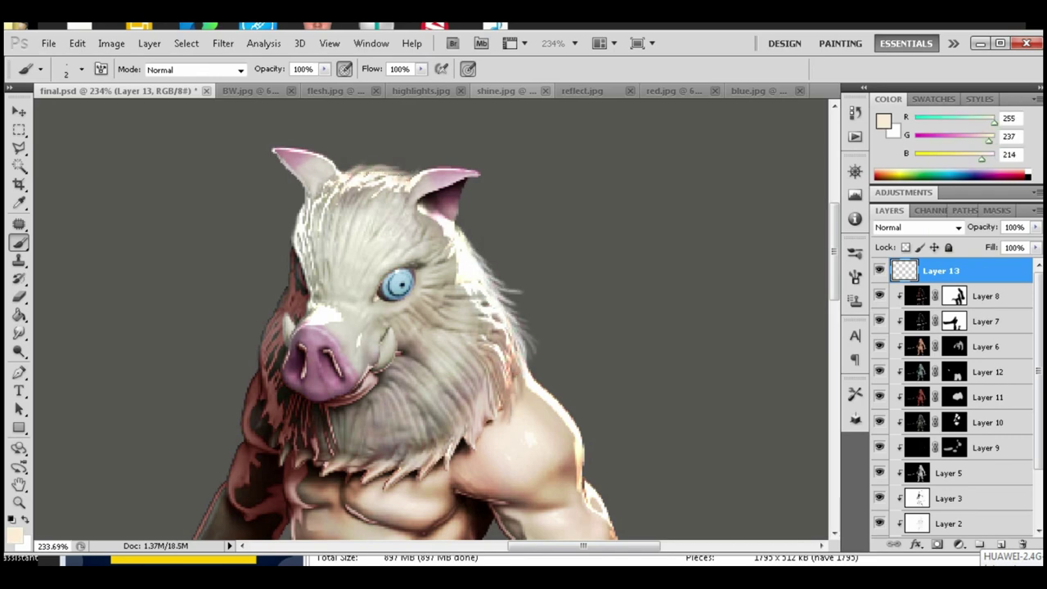
left_click(288, 285, "alt")
left_click(299, 451, "alt")
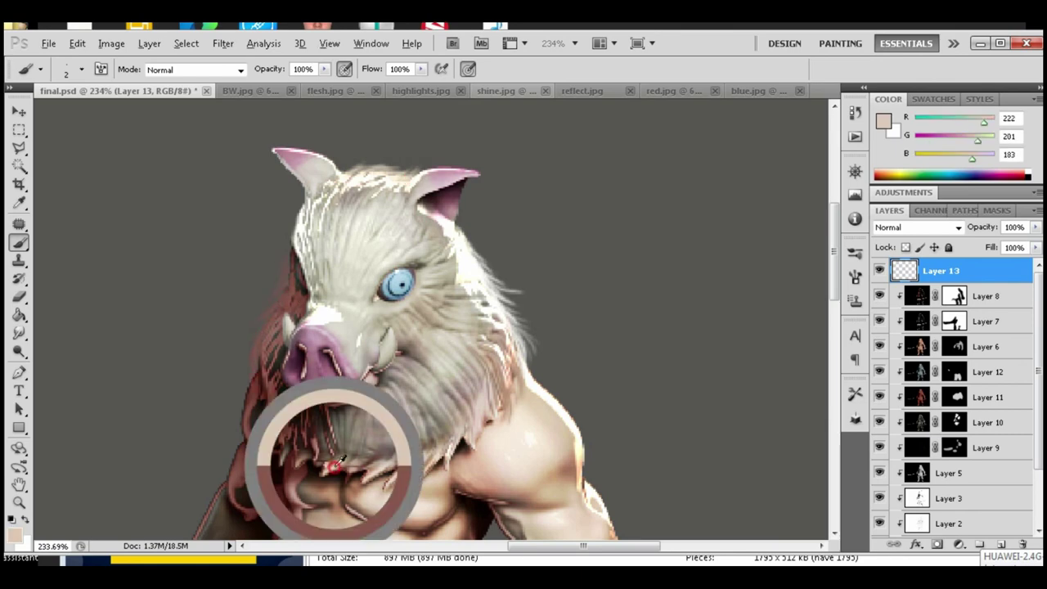
left_click(468, 431, "alt")
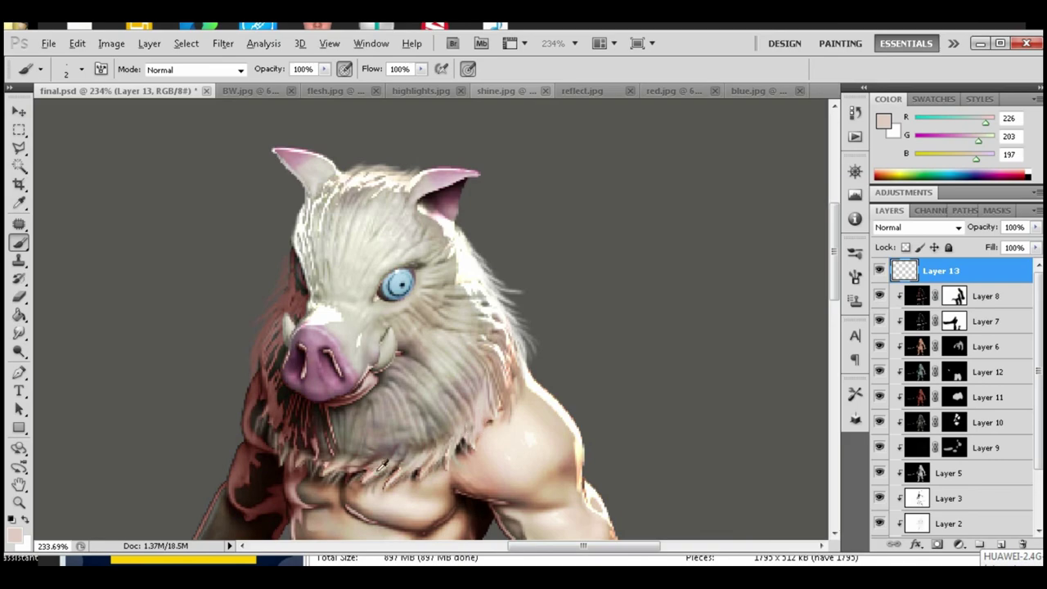
left_click(398, 491, "alt")
scroll(298, 452, "down", 5, "alt")
left_click(502, 403, "alt")
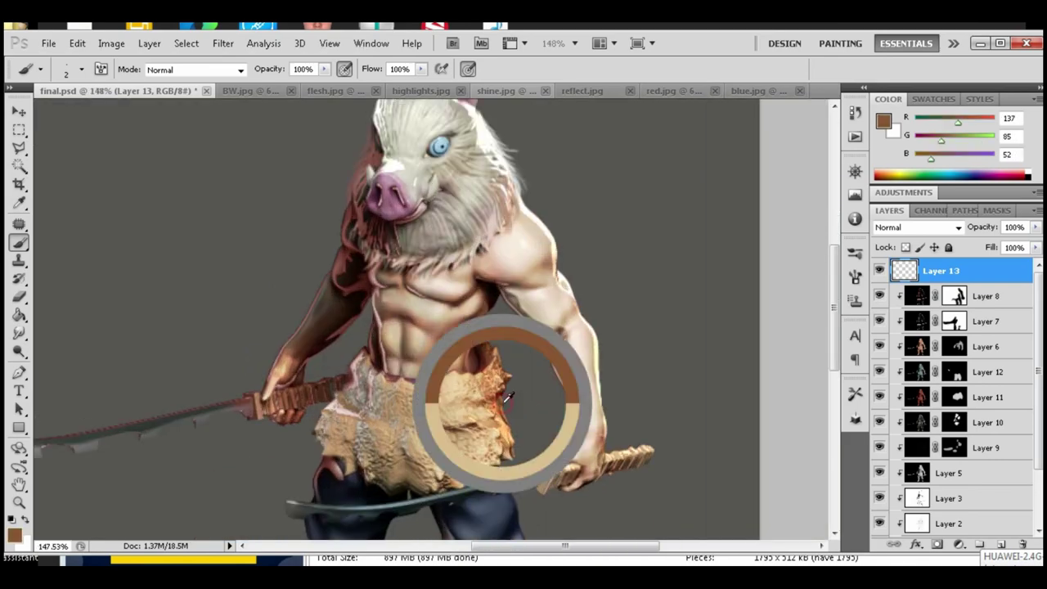
scroll(530, 465, "up", 5, "alt")
Step: Sample a beige fur colour and cover the dark area under the loincloth with it
left_click(471, 357, "alt")
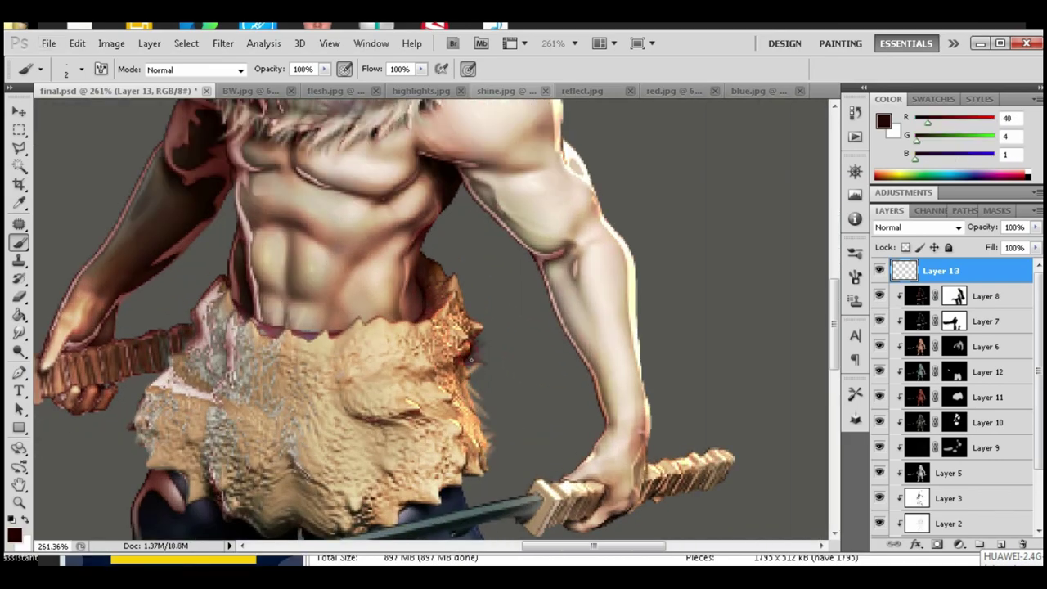
left_click(481, 460, "alt")
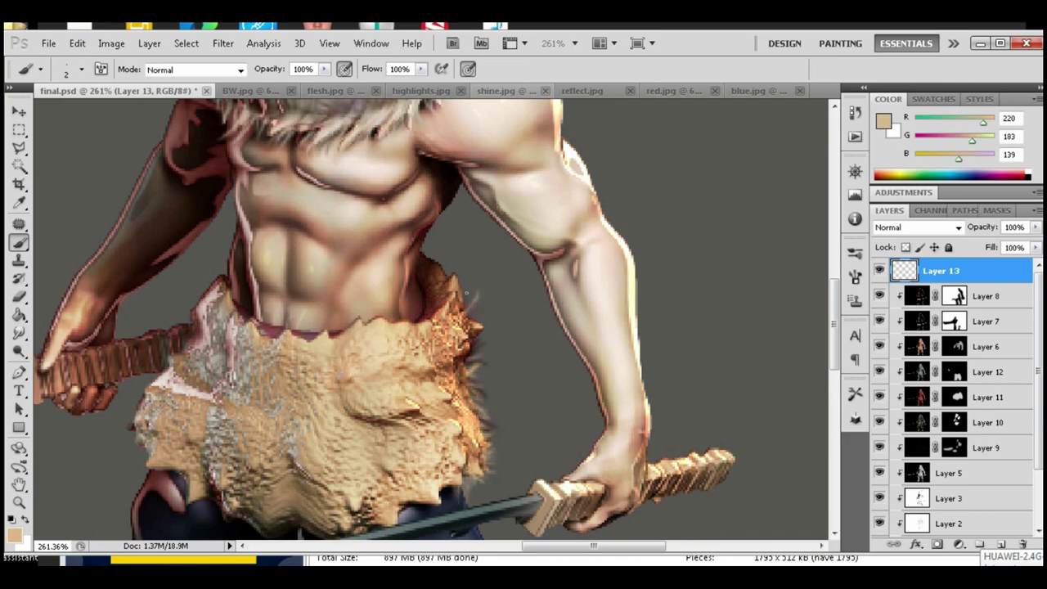
scroll(466, 292, "down", 5, "alt")
scroll(458, 456, "up", 5, "alt")
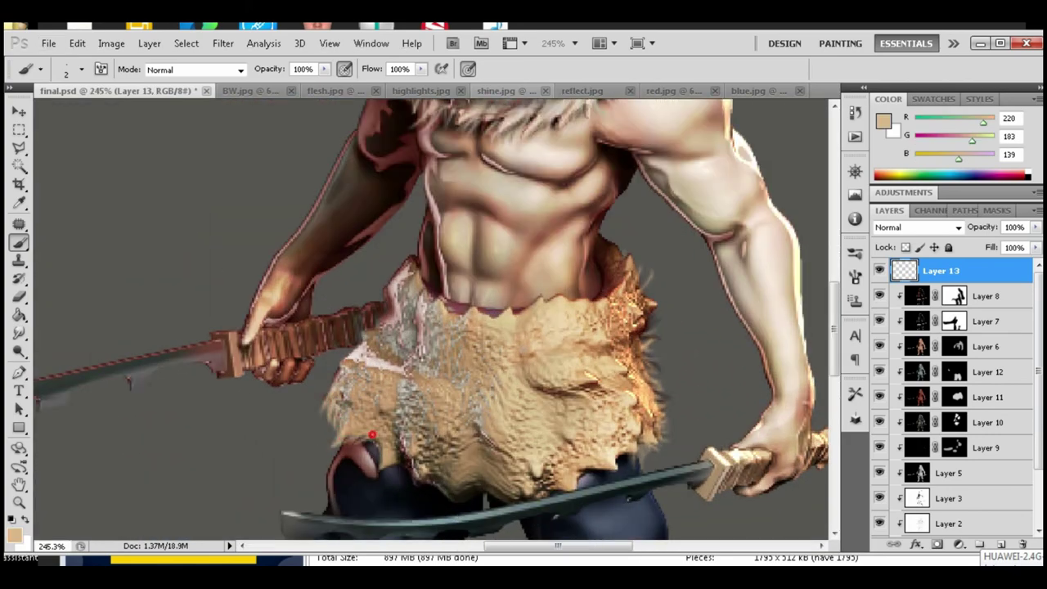
mouse_move(372, 436)
left_mouse_down()
mouse_move(409, 483)
mouse_move(473, 499)
left_mouse_up()
Step: Sample tones at the waist edge and paint a pale strand along it
left_click(437, 493, "alt")
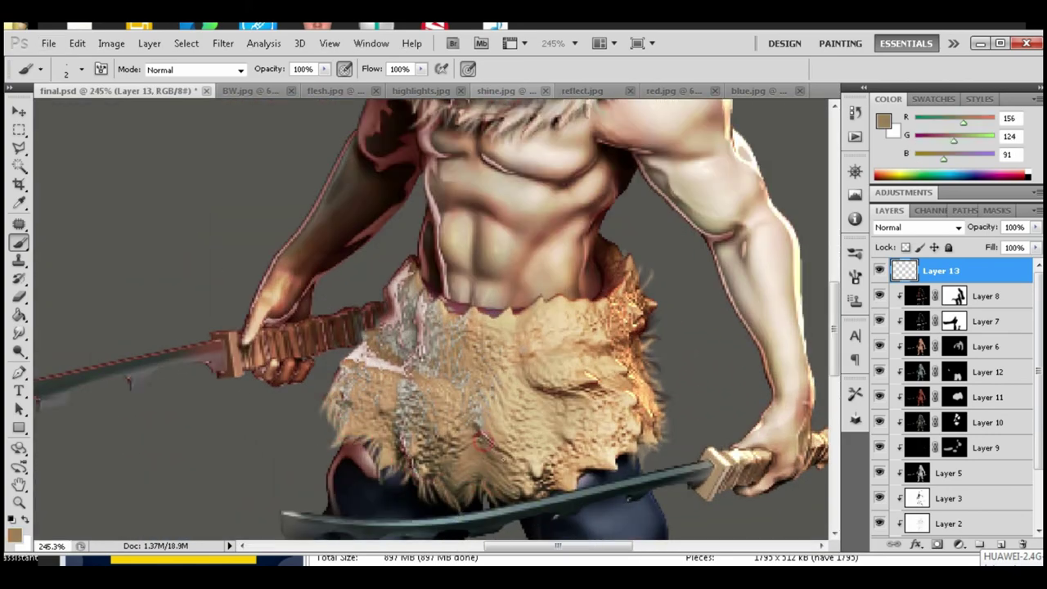
left_click(608, 234, "alt")
left_click(612, 243, "alt")
left_click(631, 245, "alt")
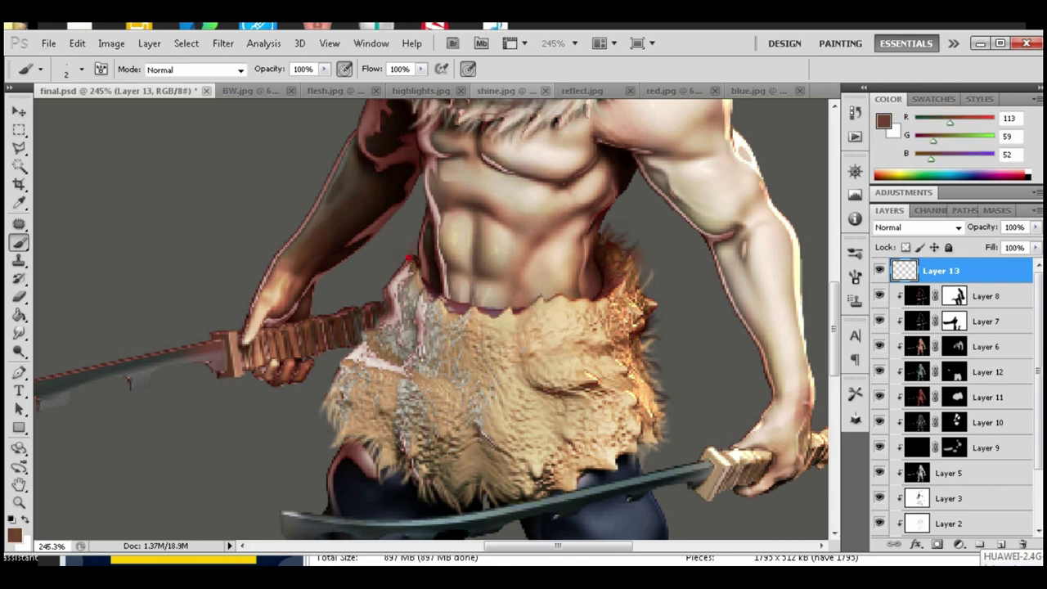
left_click(407, 261, "alt")
left_click_drag(399, 290, 381, 256)
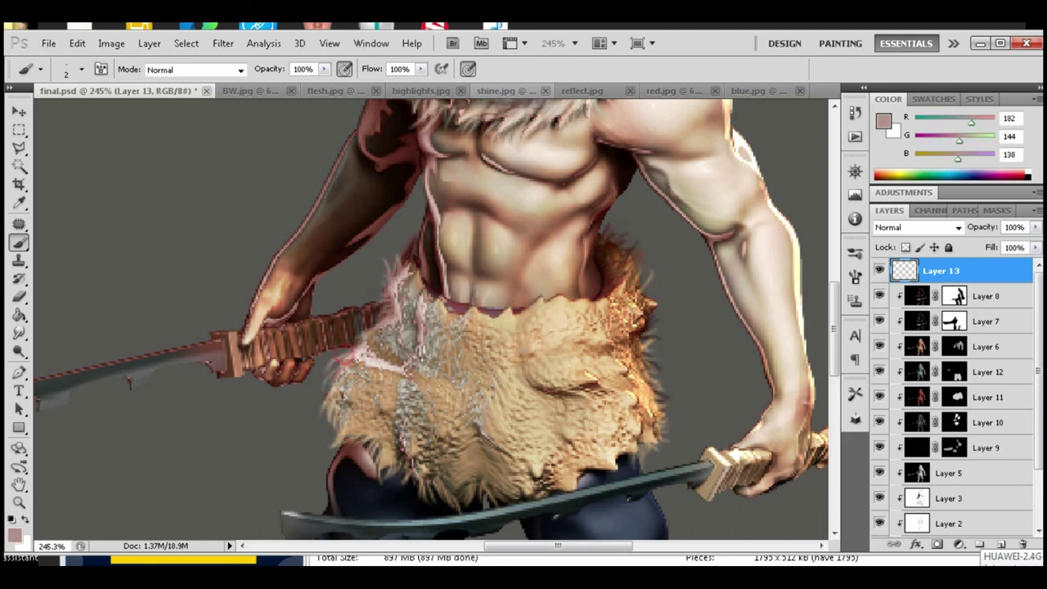
Step: Paint light tan fur strands along the loincloth's right and lower-left edges
scroll(490, 345, "down", 3, "alt")
scroll(491, 344, "up", 3, "alt")
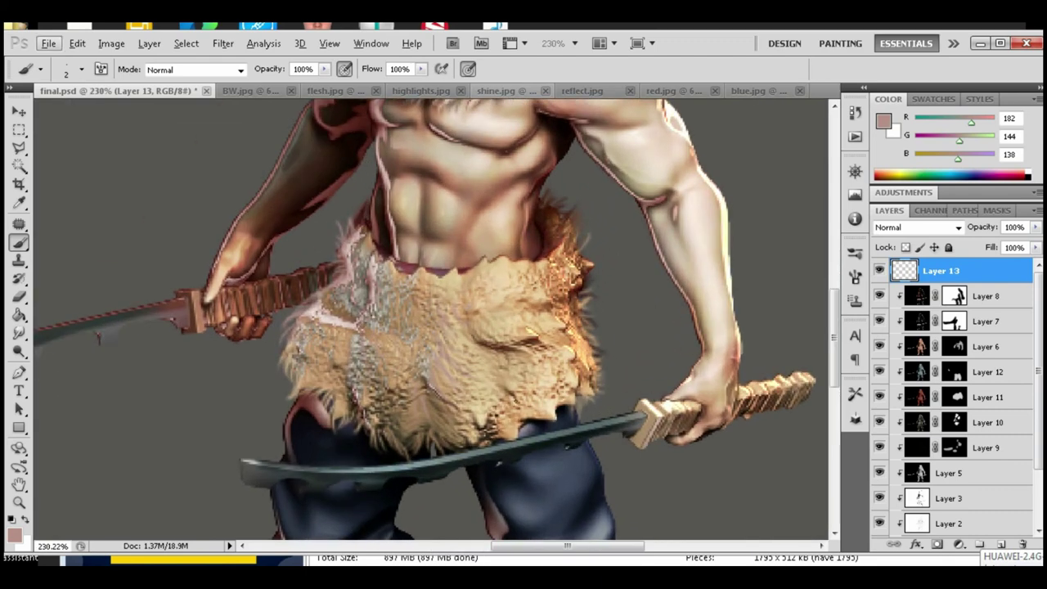
left_click(544, 409, "alt")
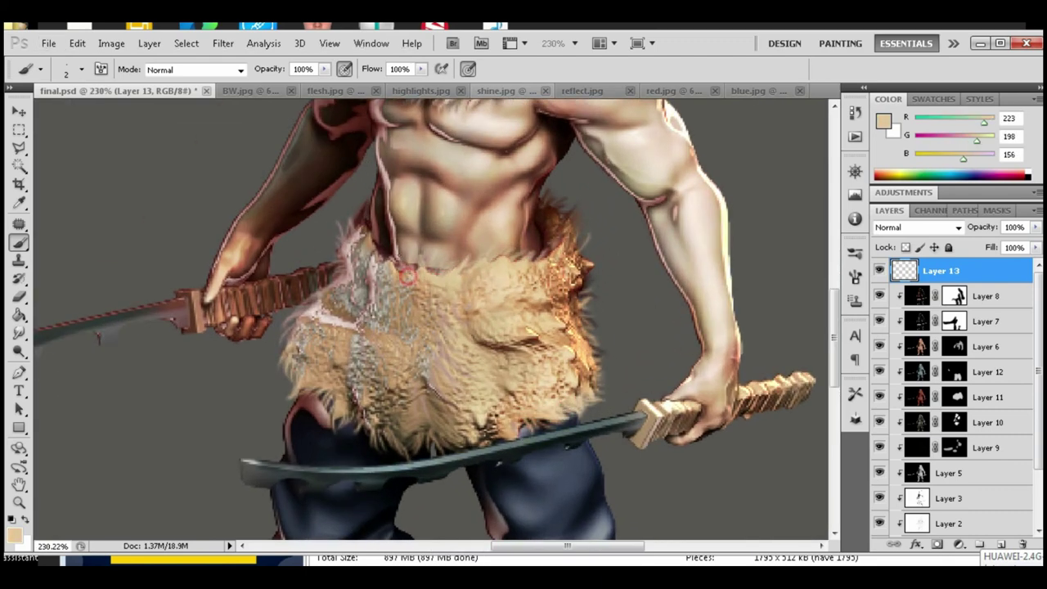
left_click_drag(581, 255, 584, 231)
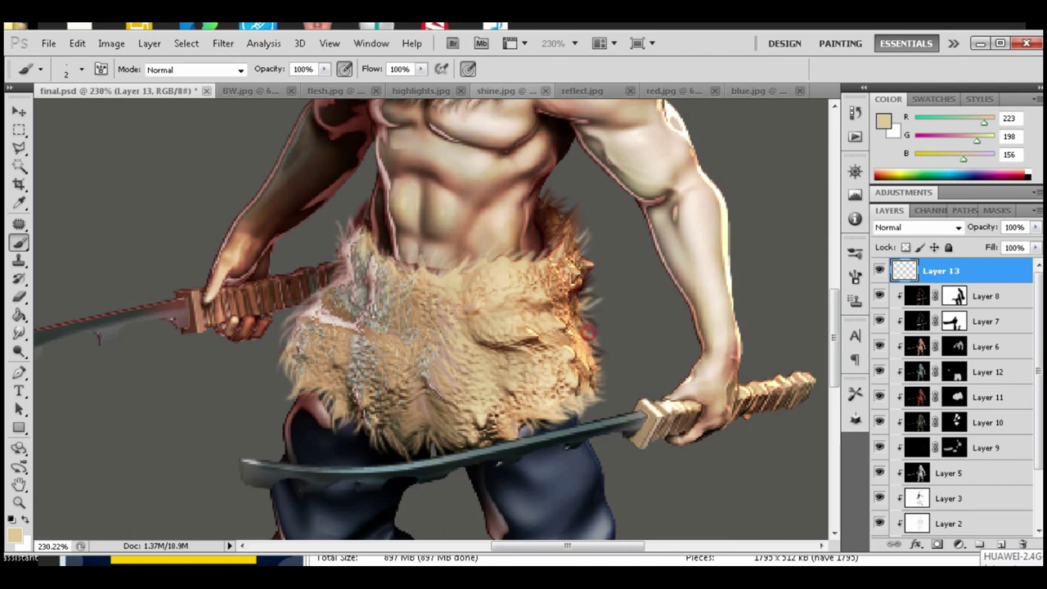
left_click_drag(326, 421, 321, 384)
left_click_drag(298, 416, 282, 388)
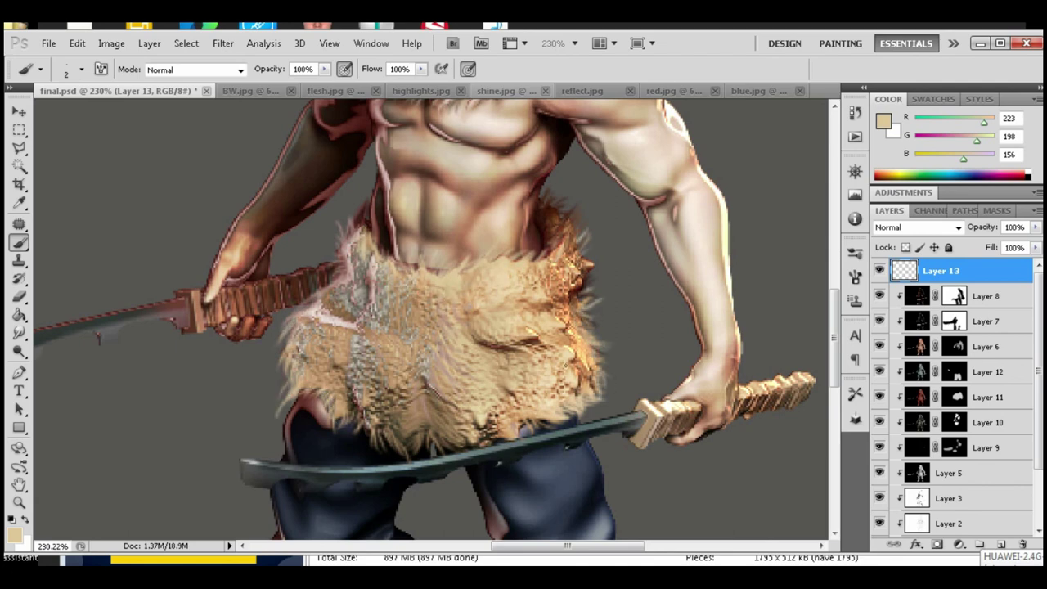
left_click(565, 247, "alt")
left_click(591, 279, "alt")
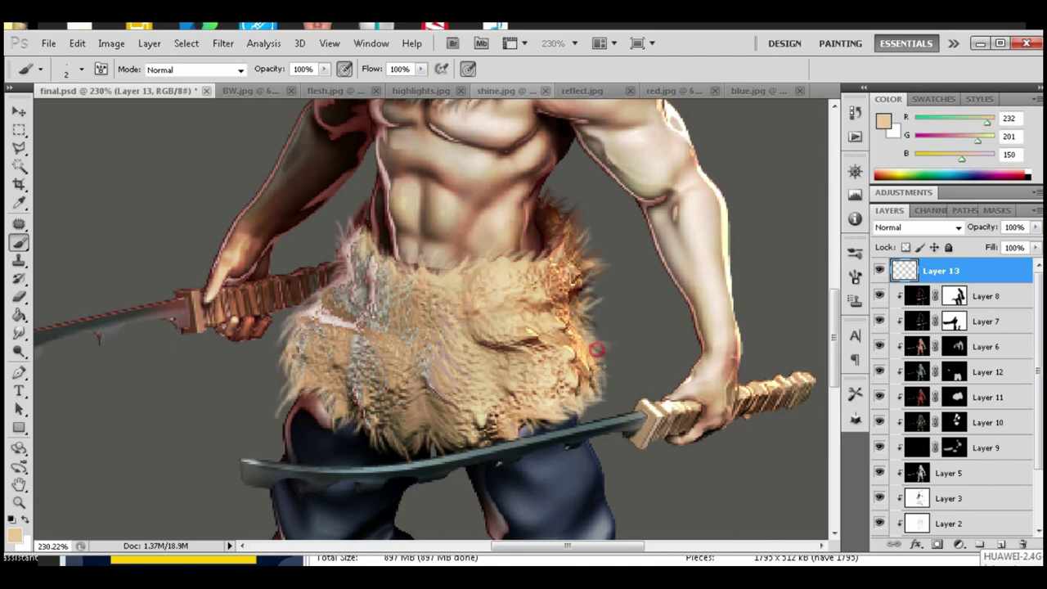
key("ctrl+0")
scroll(601, 190, "up", 3, "alt")
scroll(594, 191, "down", 3, "alt")
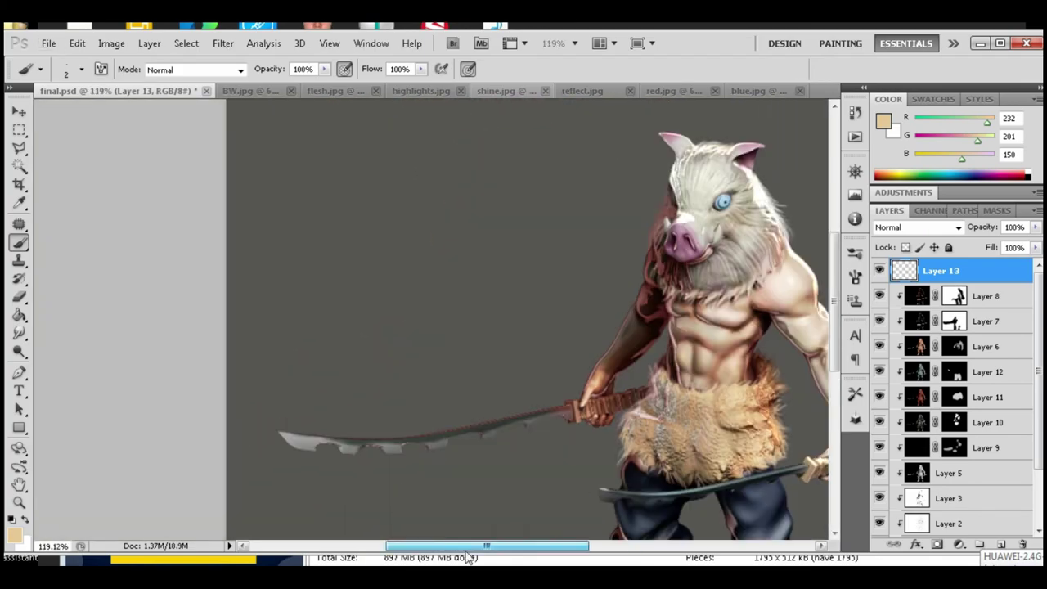